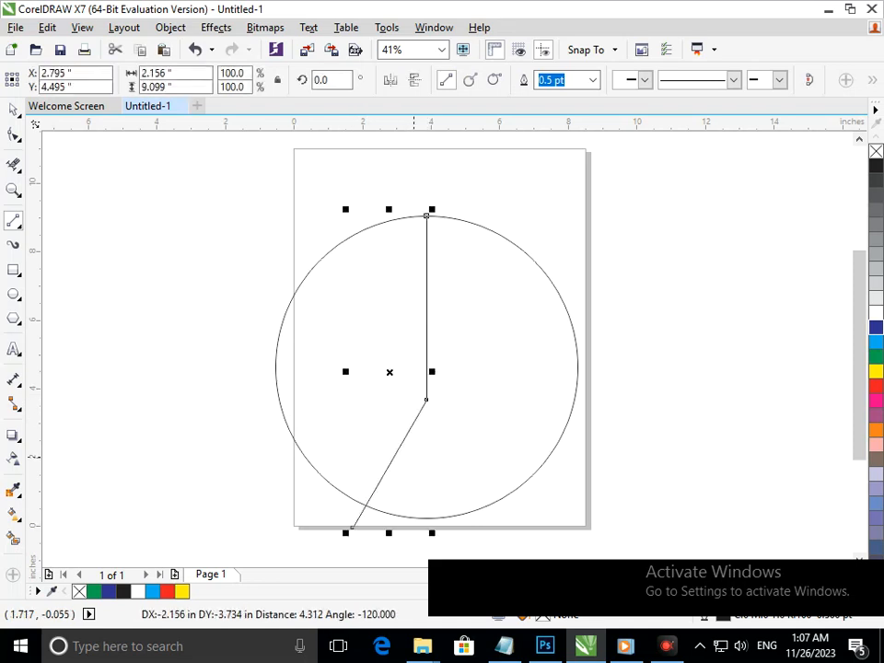
Step: Draw a diagonal right leg from the stem's base and two connected K arms meeting at the vertical stem
left_click_drag(426, 399, 503, 531)
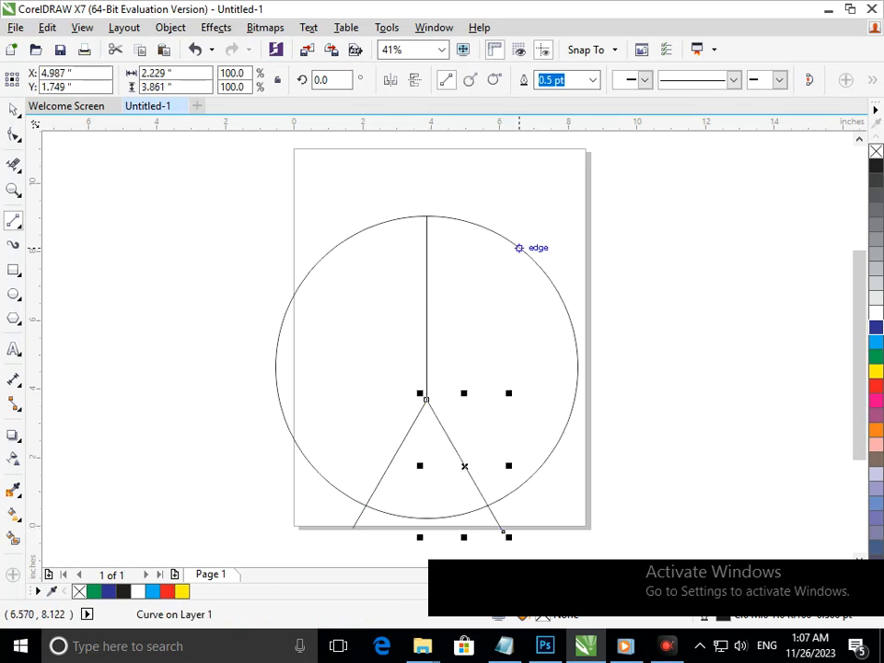
left_click_drag(505, 249, 523, 395)
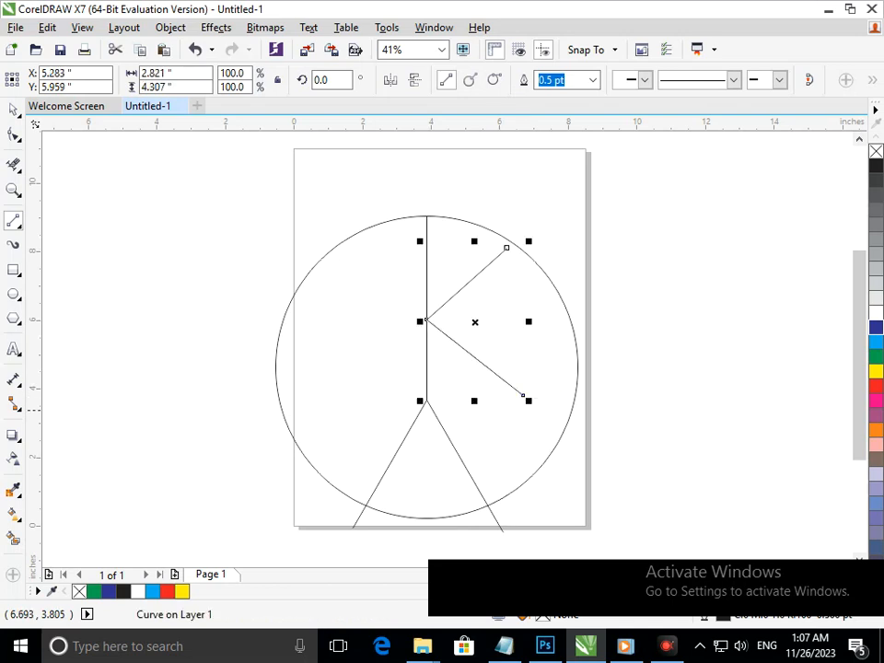
left_click(13, 110)
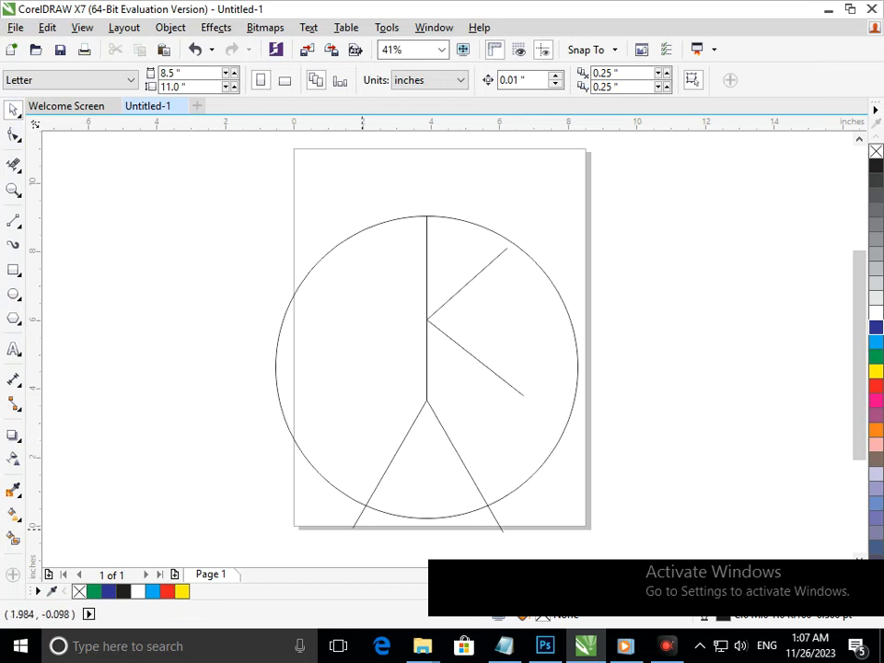
Step: Draw a polygon outside the page beside the circle and set its number of sides to 3
left_click(13, 318)
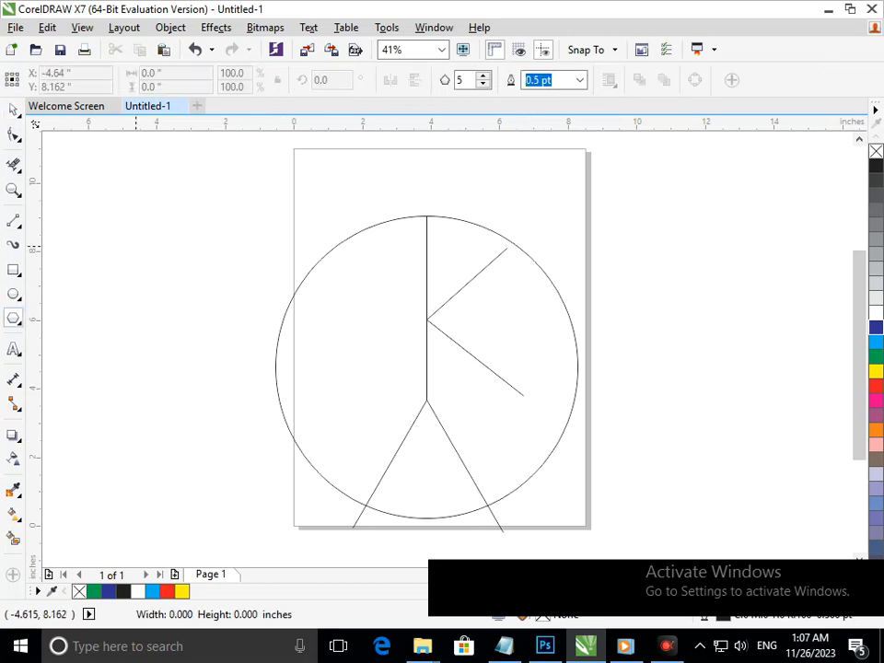
left_click_drag(148, 266, 248, 366)
left_click(482, 85)
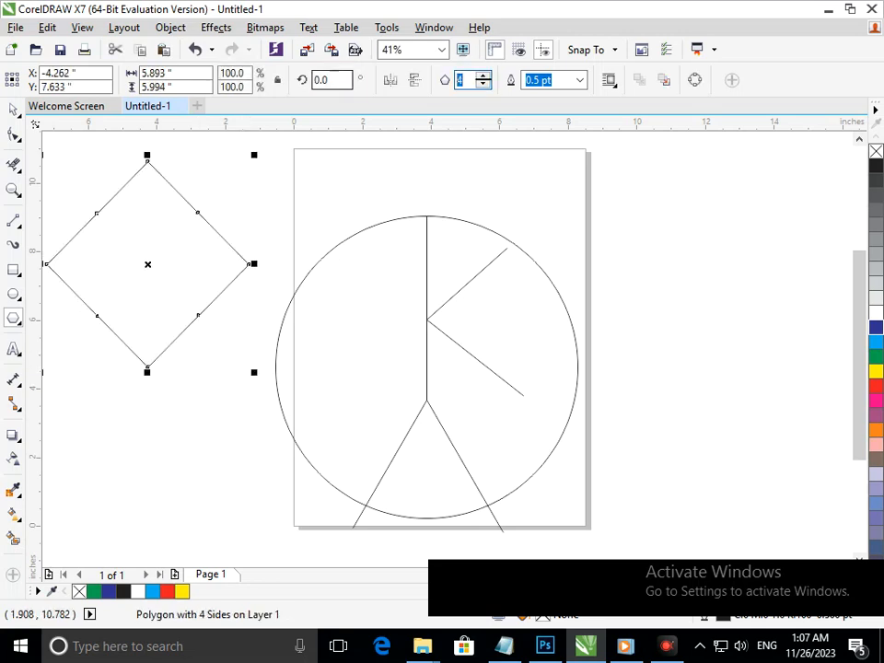
type("3")
key("Return")
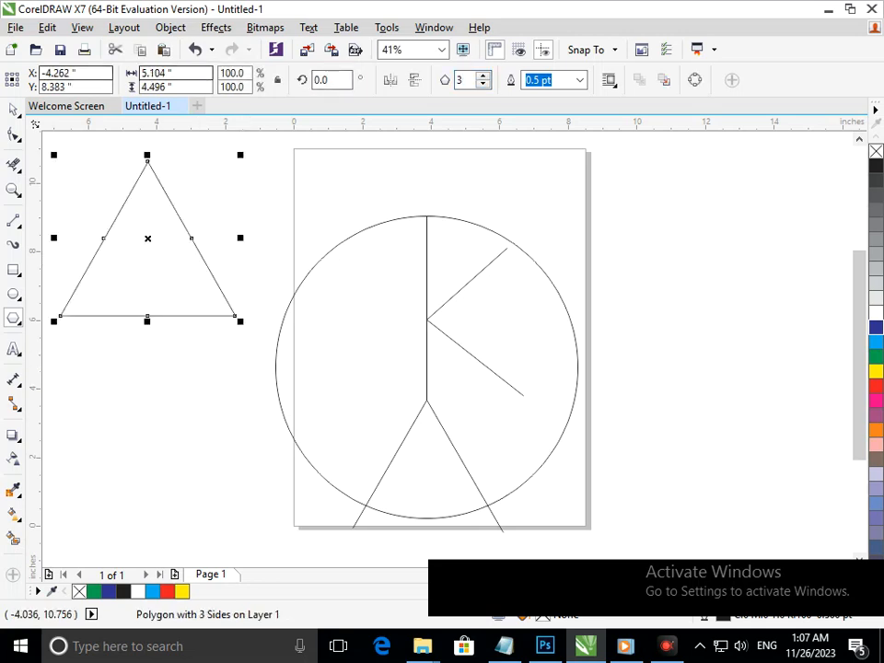
Step: Scale the triangle down so it sits between the two diagonal legs inside the circle
left_click(14, 108)
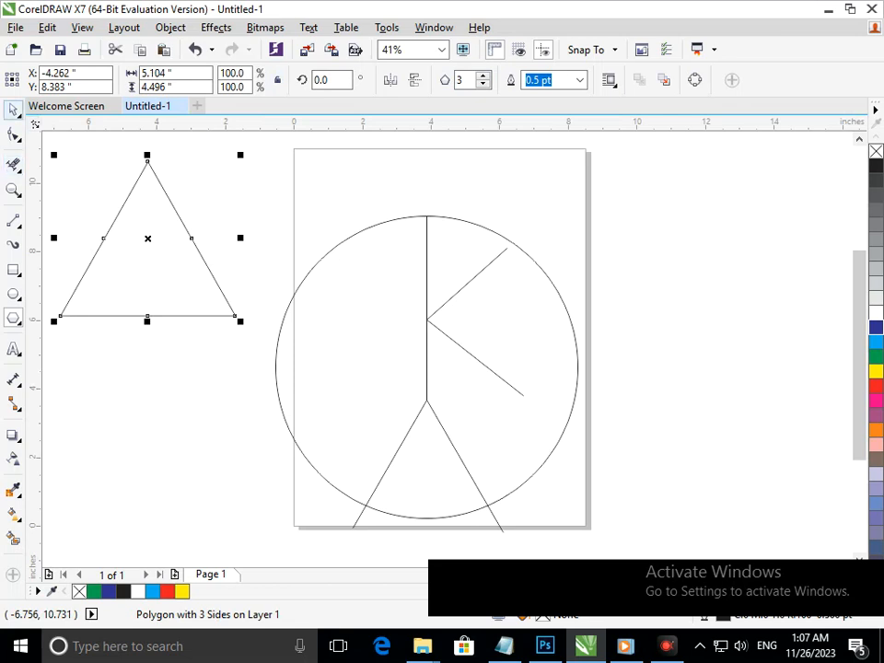
left_click_drag(55, 321, 402, 497)
left_click(393, 497)
left_click(665, 447)
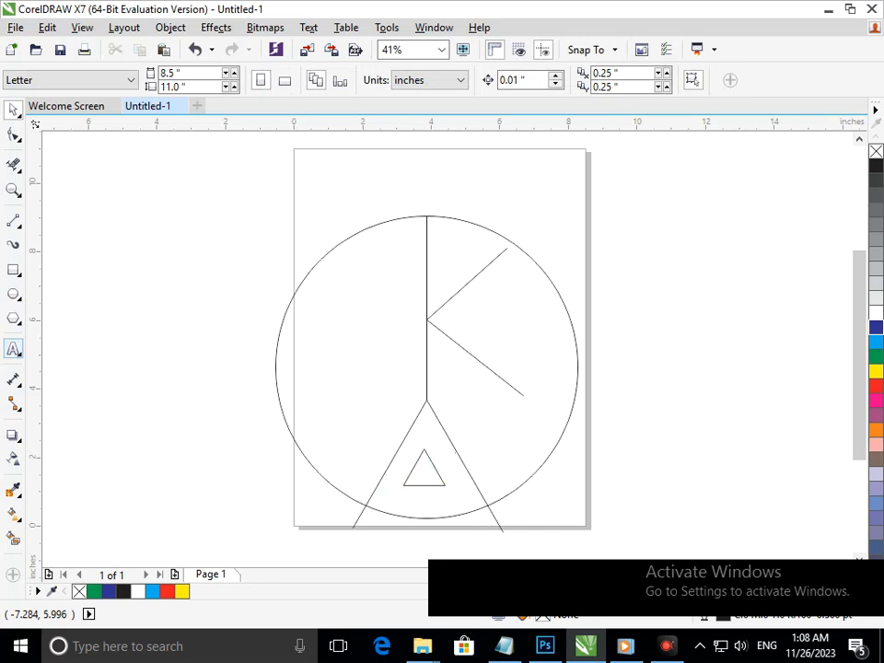
Step: Add the letter R as artistic text outside the page and enlarge it to about 344 pt
left_click(14, 349)
left_click(152, 276)
type("R")
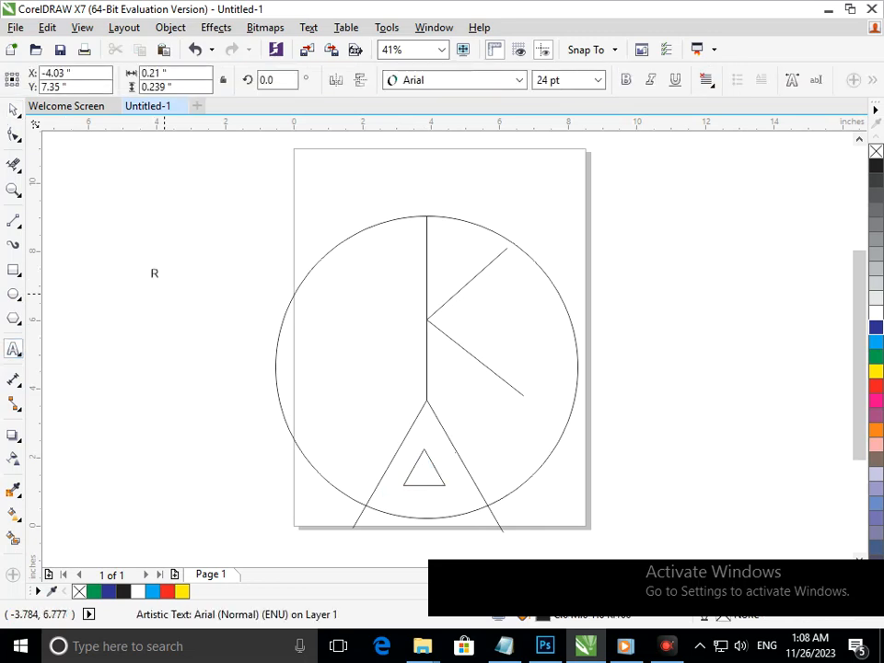
left_click_drag(197, 381, 203, 397)
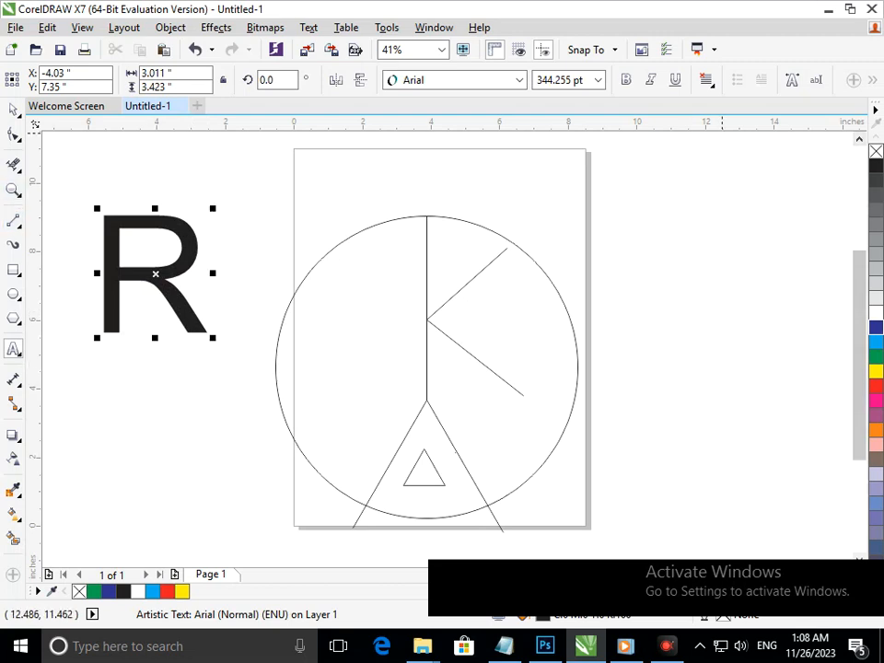
Step: Convert the R to curves, remove its fill and give it a black outline
key("ctrl+q")
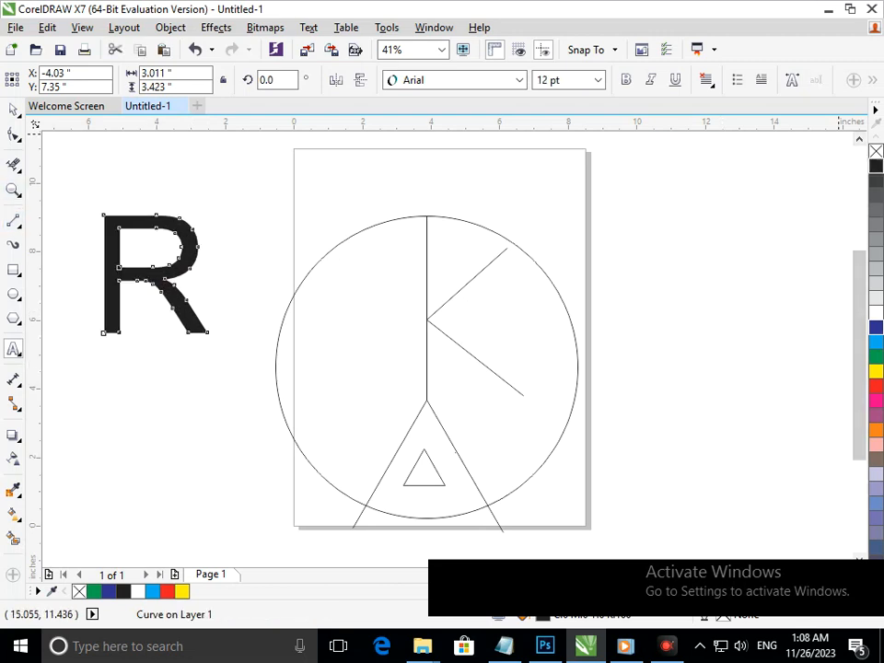
left_click(876, 150)
right_click(876, 165)
key("F2")
left_click_drag(72, 180, 199, 385)
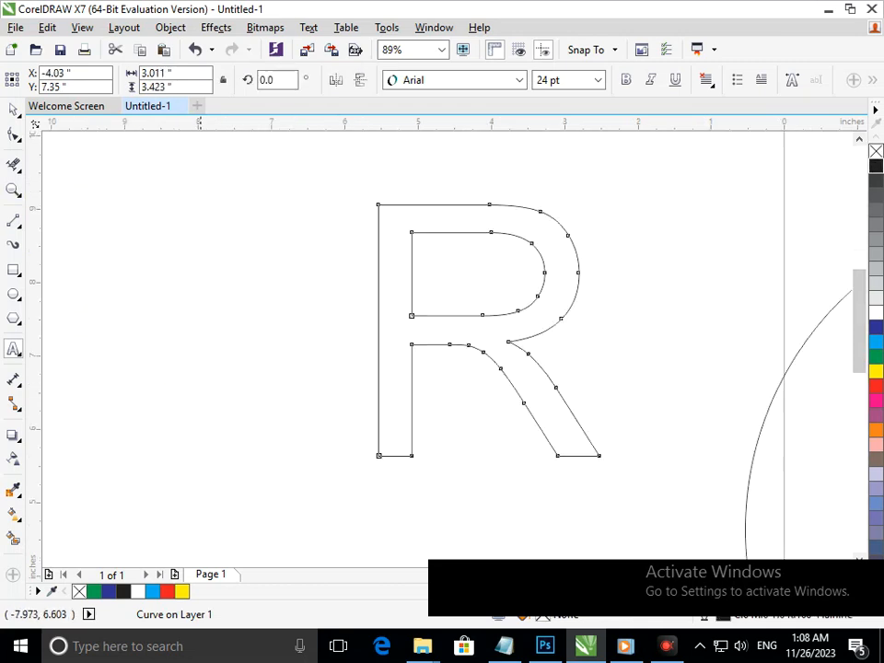
Step: Draw a vertical line about 4.27 in long along the inner edge of the R's stem, extending past both ends
left_click(12, 221)
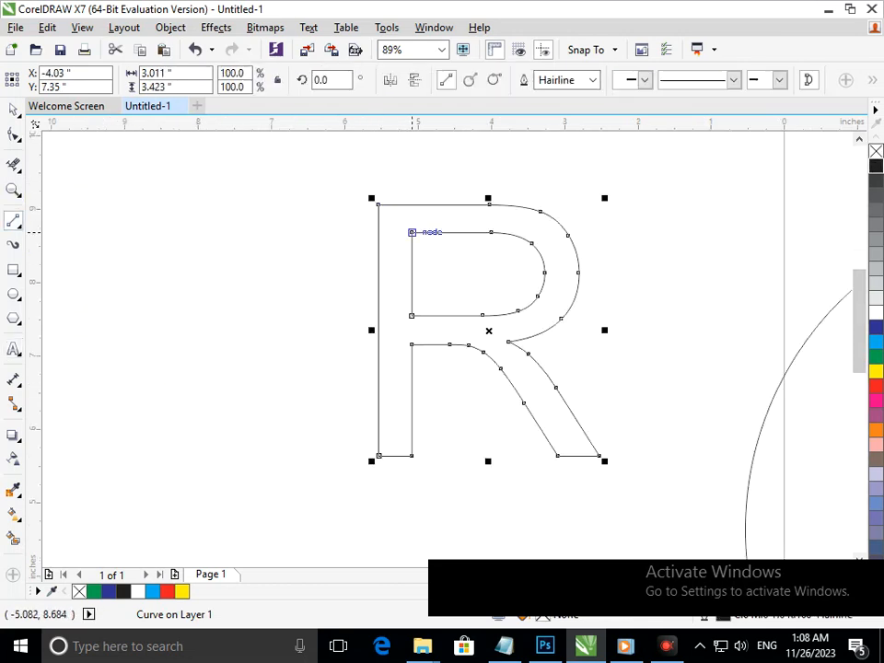
left_click_drag(412, 231, 411, 177)
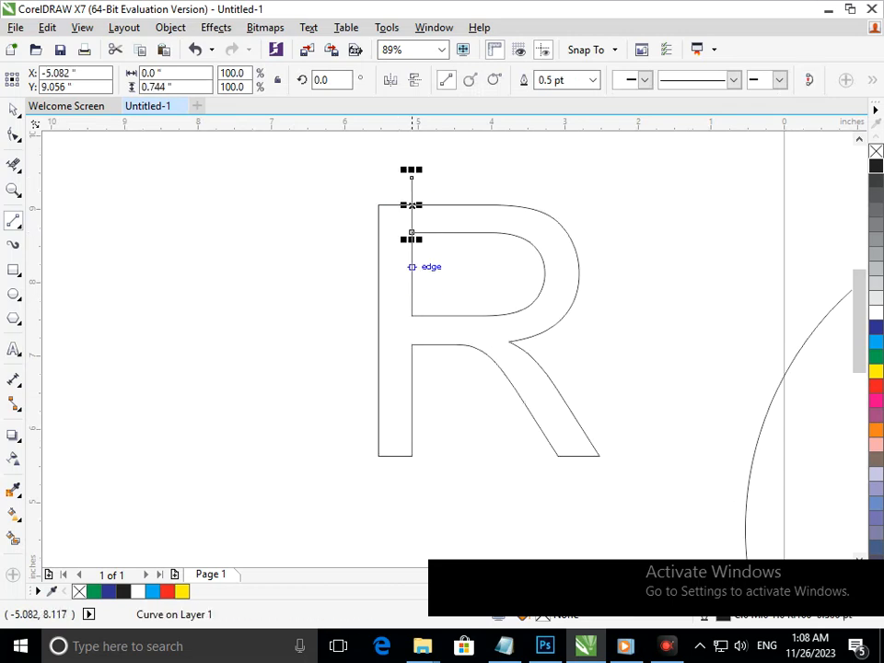
left_click_drag(411, 238, 411, 497)
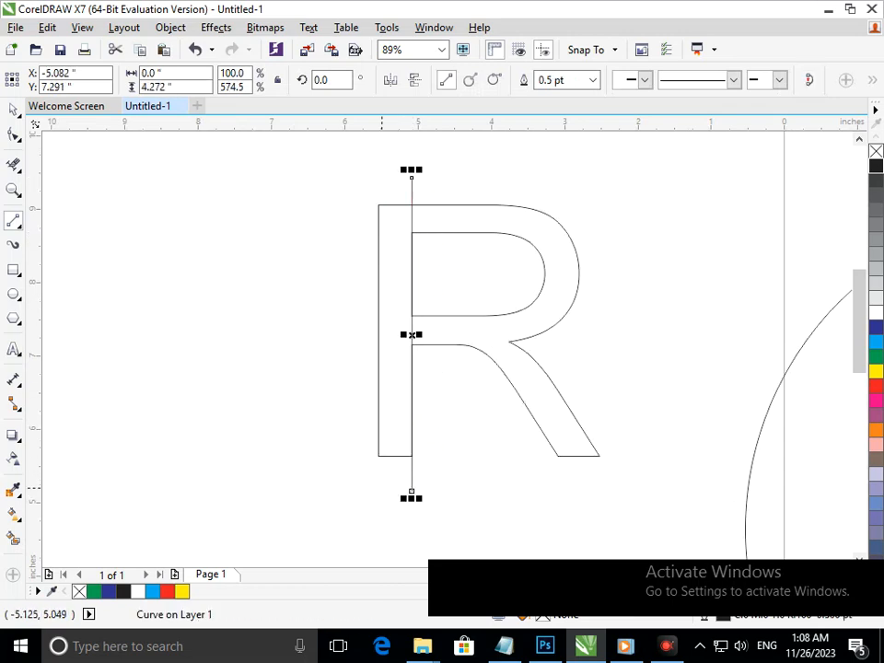
Step: Delete the R's stem and the surplus segments of the vertical line with Virtual Segment Delete
left_click(13, 164)
left_click(403, 204)
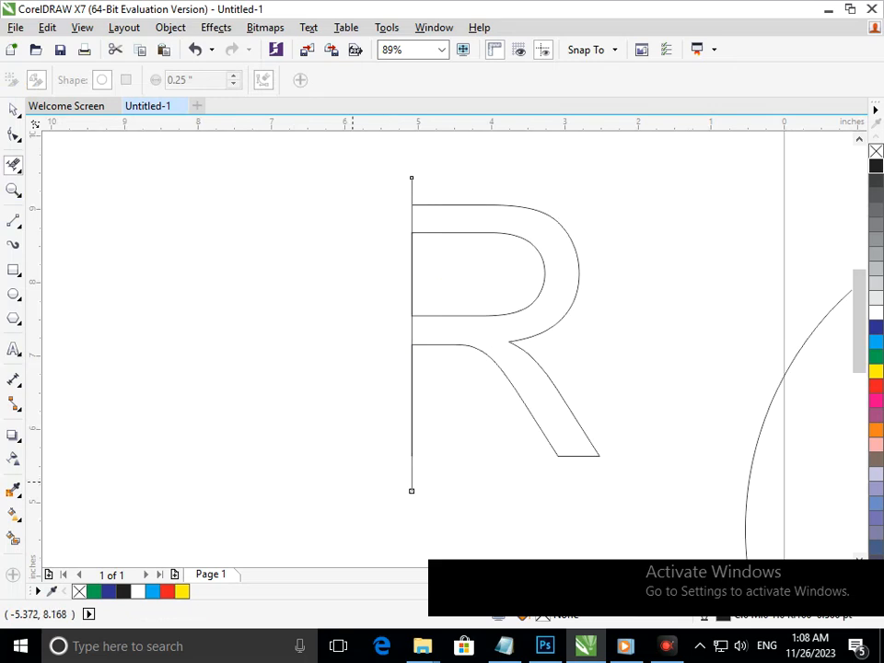
left_click(410, 283)
left_click(411, 416)
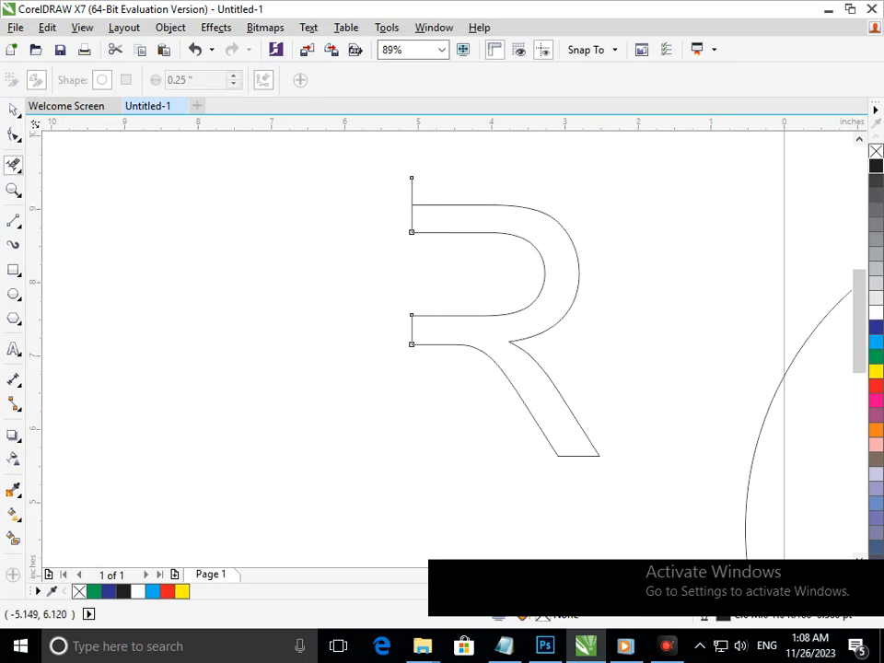
left_click(411, 192)
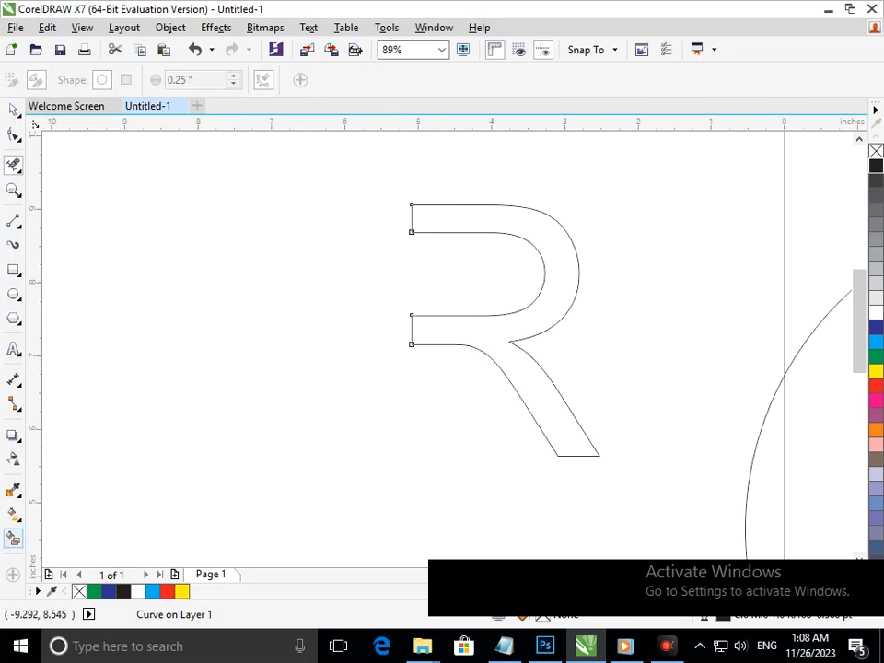
Step: Smart-fill the trimmed R outline with blue-gray and no outline
left_click(13, 538)
left_click(496, 341)
key("F3")
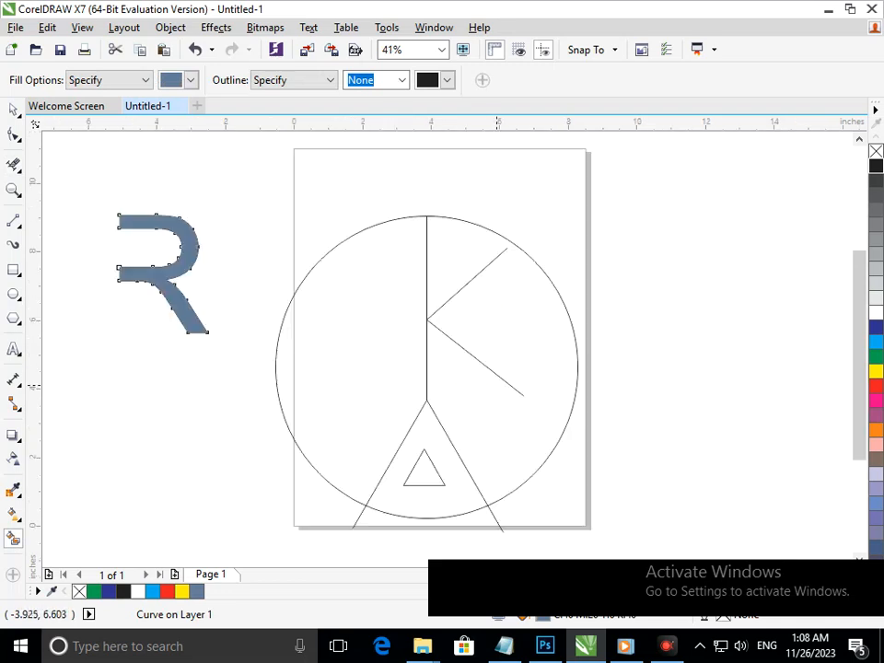
Step: Move the blue-gray R into the circle beside the right leg and rotate it 30 degrees
left_click(13, 110)
left_click(91, 201)
left_click_drag(145, 270, 508, 476)
left_click_drag(571, 547, 603, 539)
left_click(605, 540)
left_click_drag(537, 499, 513, 448)
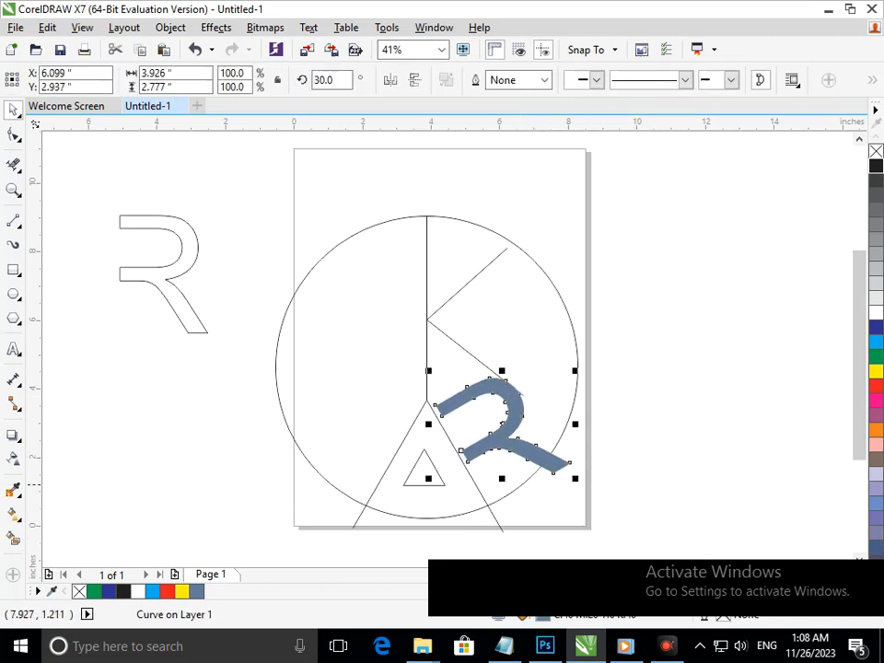
Step: Scale the rotated R down to 75% and reposition it between the right leg and the circle
left_click_drag(574, 480, 556, 464)
left_click_drag(493, 439, 484, 450)
left_click(531, 530)
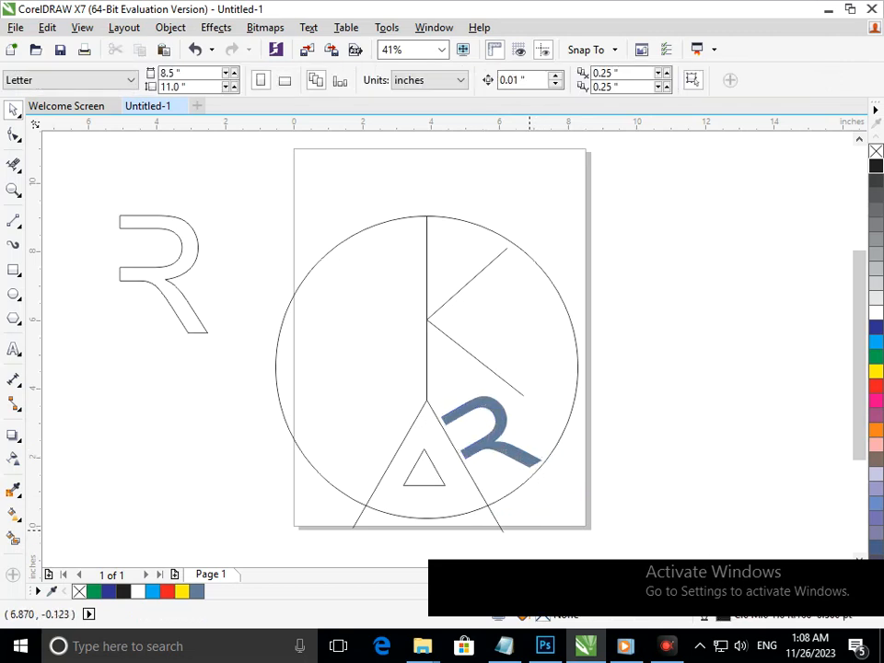
Step: Move the blue-gray R outside the circle and trim the leg ends that extend beyond the circle
left_click_drag(493, 452, 707, 363)
left_click(286, 250)
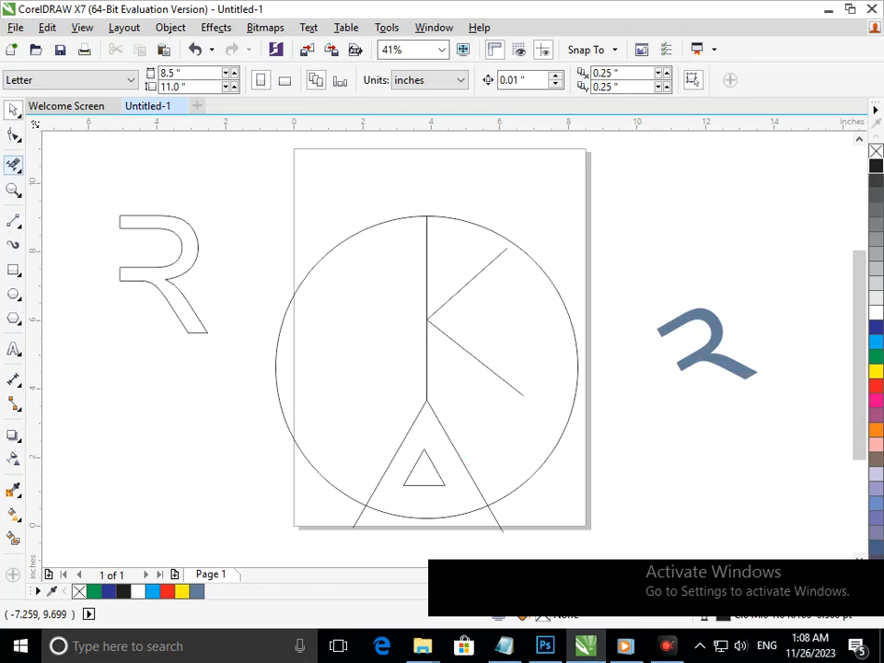
left_click(13, 164)
mouse_move(341, 523)
left_mouse_down()
mouse_move(399, 543)
mouse_move(532, 521)
left_mouse_up()
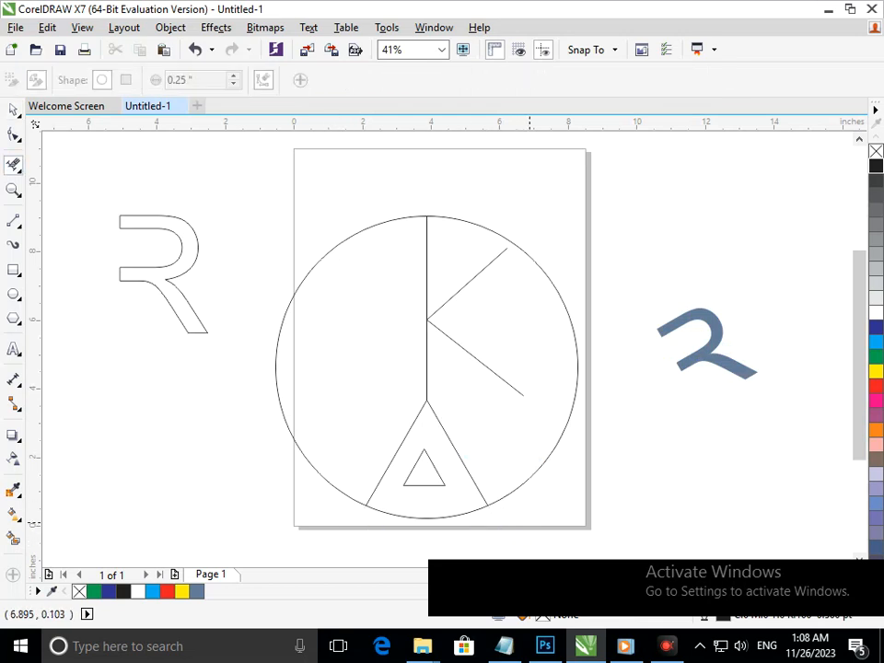
Step: Draw an ellipse about 3.15 by 1.21 in over the circle's bottom arc, and delete the ellipse with the arc portion inside it
mouse_move(438, 503)
left_mouse_down()
mouse_move(430, 523)
mouse_move(407, 538)
left_mouse_up()
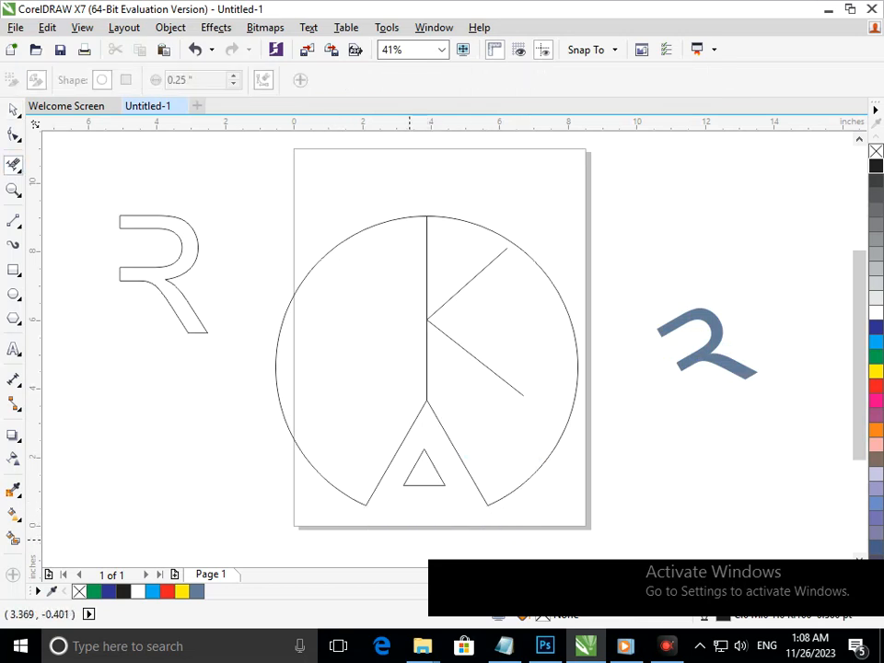
key("ctrl+z")
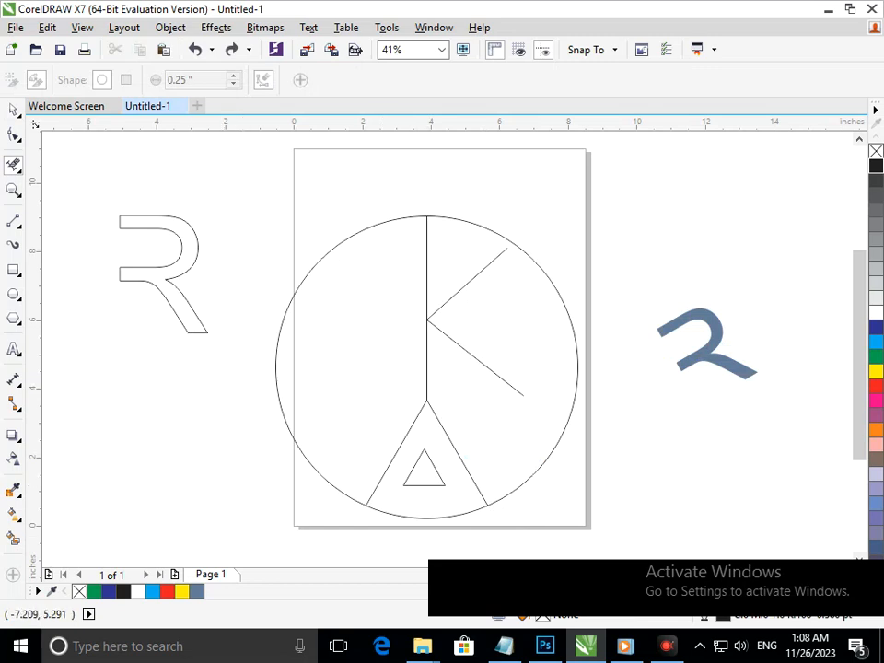
left_click(13, 294)
left_click_drag(377, 499, 486, 541)
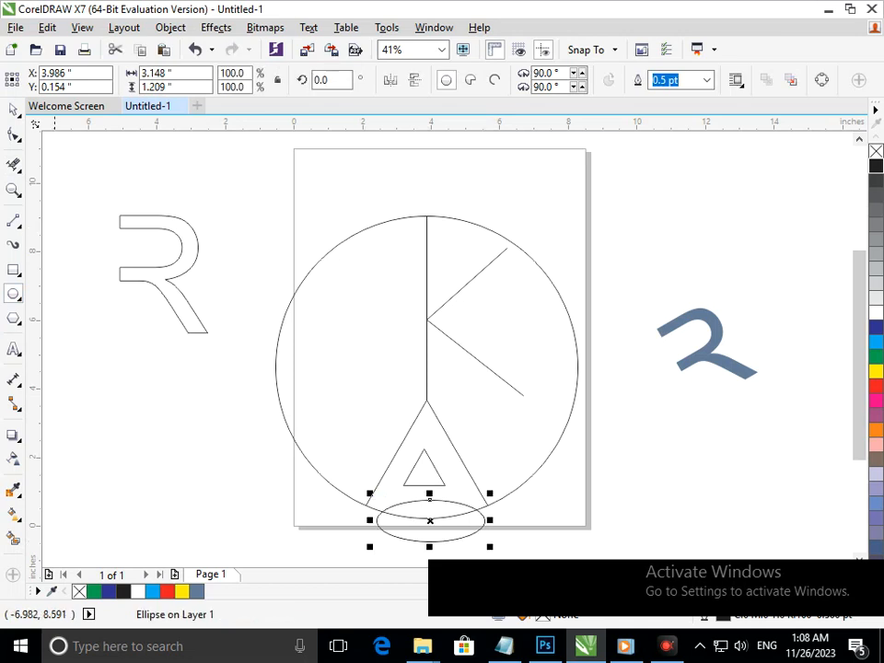
left_click(12, 164)
left_click_drag(435, 498, 430, 552)
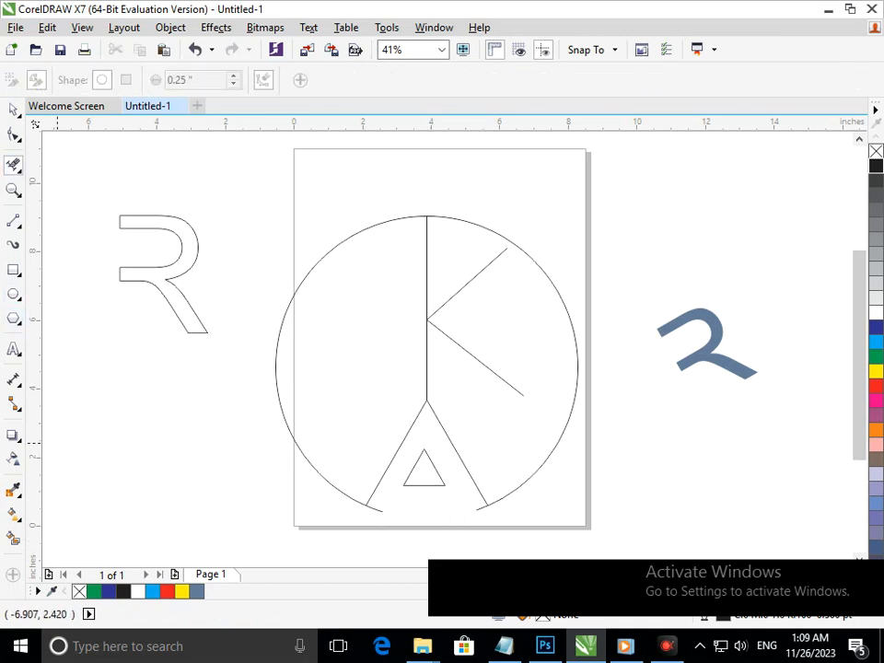
Step: Move the blue-gray R back beside the right leg and rotate it to 27.21 degrees
key("space")
left_click_drag(716, 373, 484, 439)
scroll(505, 456, "up", 2)
left_click(443, 306)
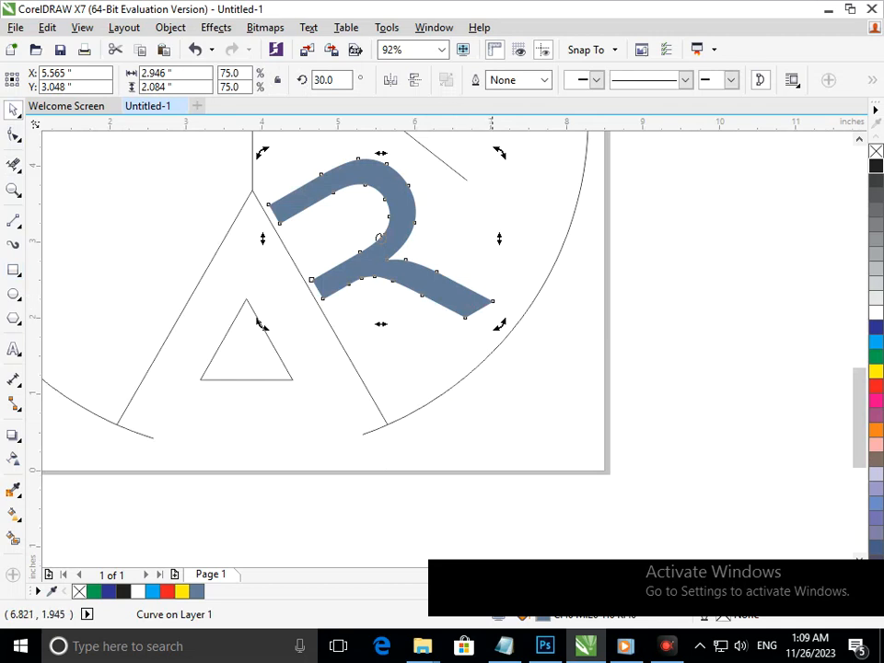
left_click_drag(258, 322, 262, 327)
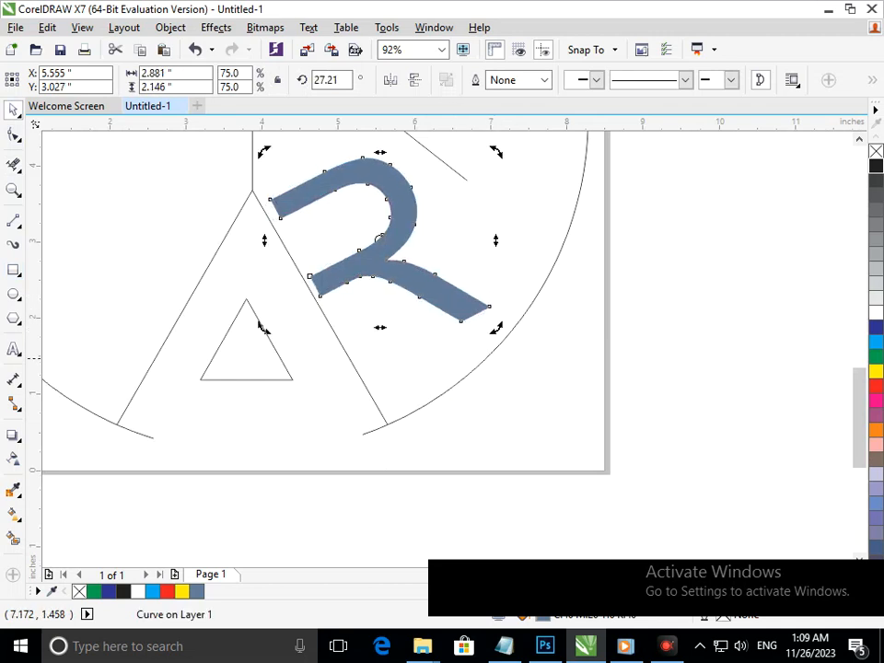
left_click(560, 398)
scroll(553, 394, "down", 2)
left_click(498, 419)
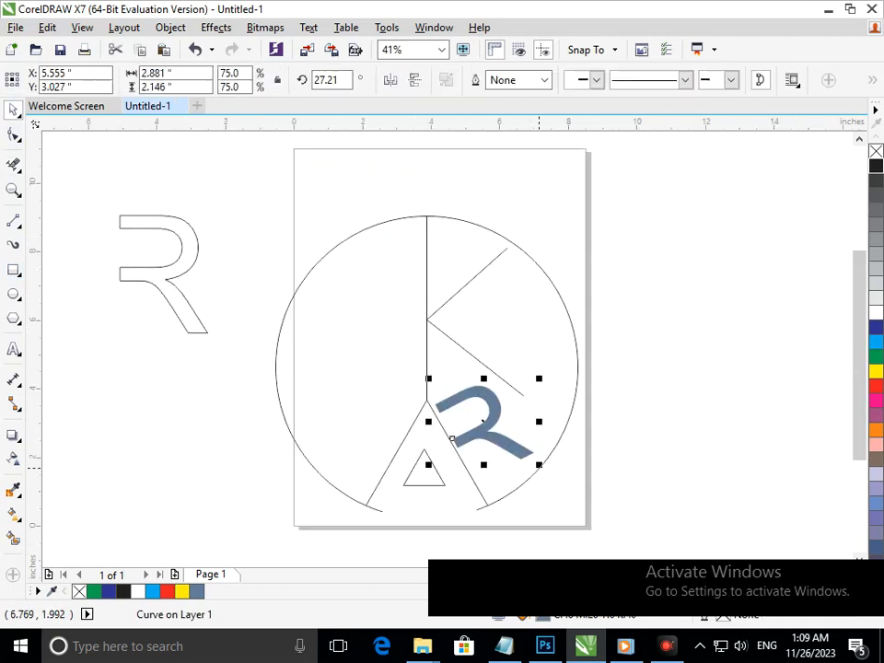
Step: Enlarge the blue-gray R slightly and move it off the page beside the circle
left_click_drag(540, 465, 543, 468)
left_click_drag(474, 431, 731, 322)
left_click(440, 424)
left_click(209, 237)
Step: Set the outline width of the circle, stem, legs, K arms and triangle to 24 pt
left_click_drag(247, 194, 585, 532)
left_click(720, 80)
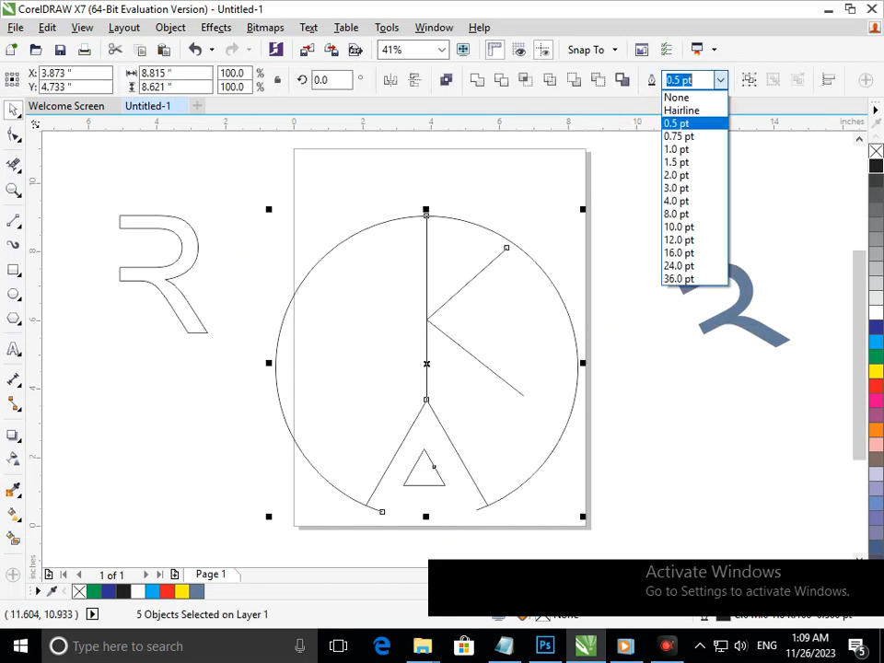
left_click(683, 277)
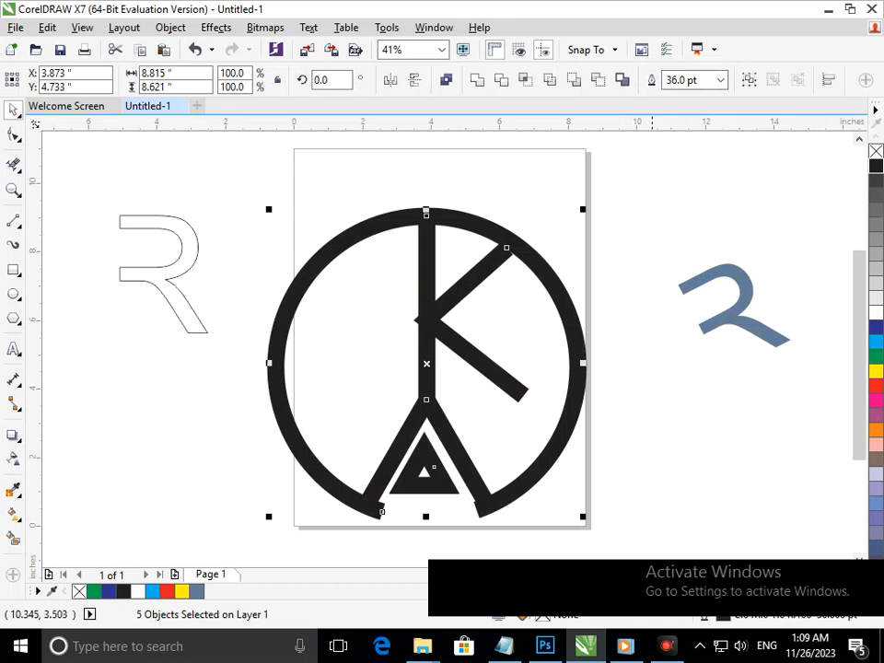
left_click(720, 80)
left_click(683, 264)
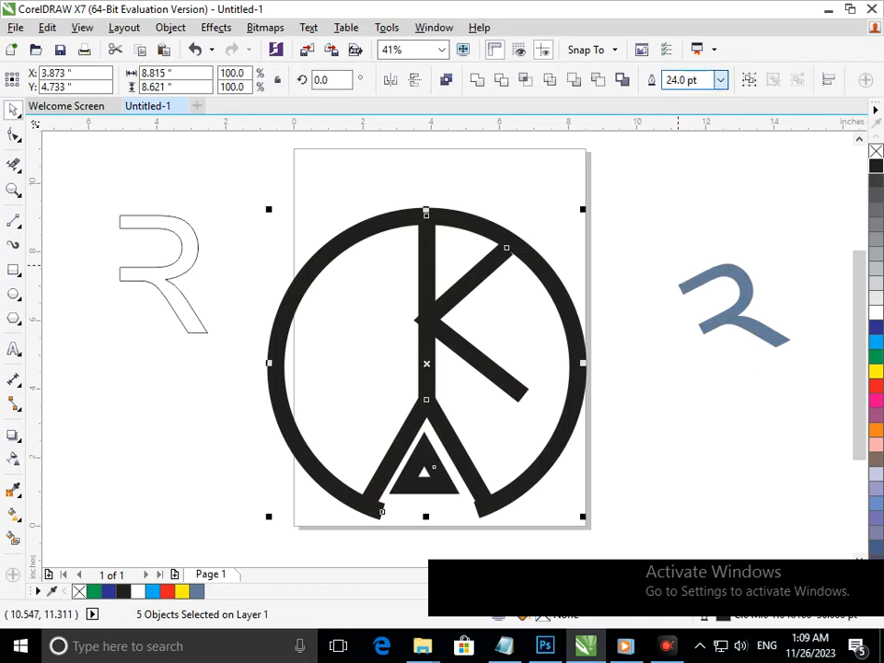
left_click(610, 403)
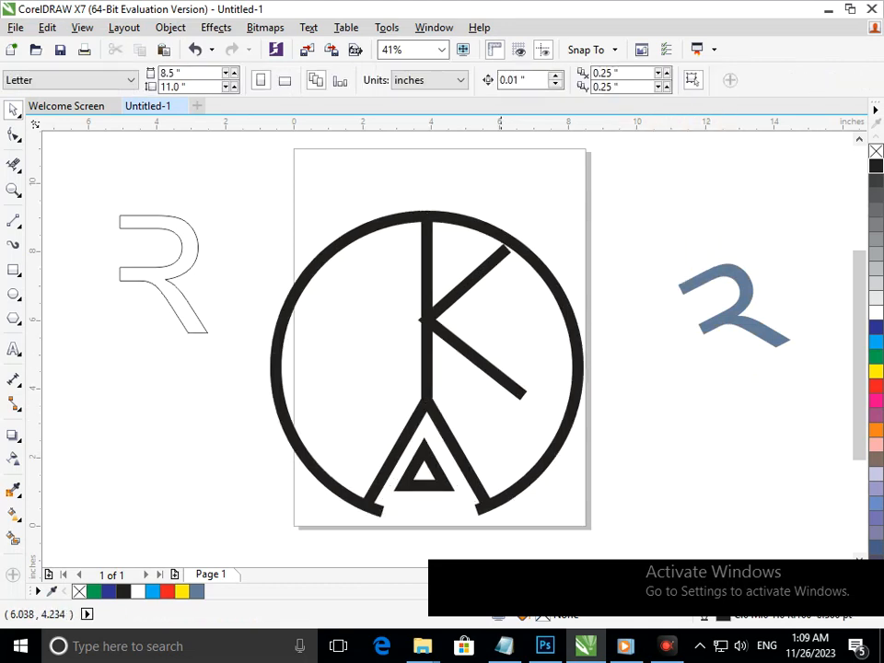
Step: Scale down the K arms so they clear the circle while their corner still meets the stem
left_click(502, 380)
left_click_drag(425, 400, 477, 358)
left_click(676, 391)
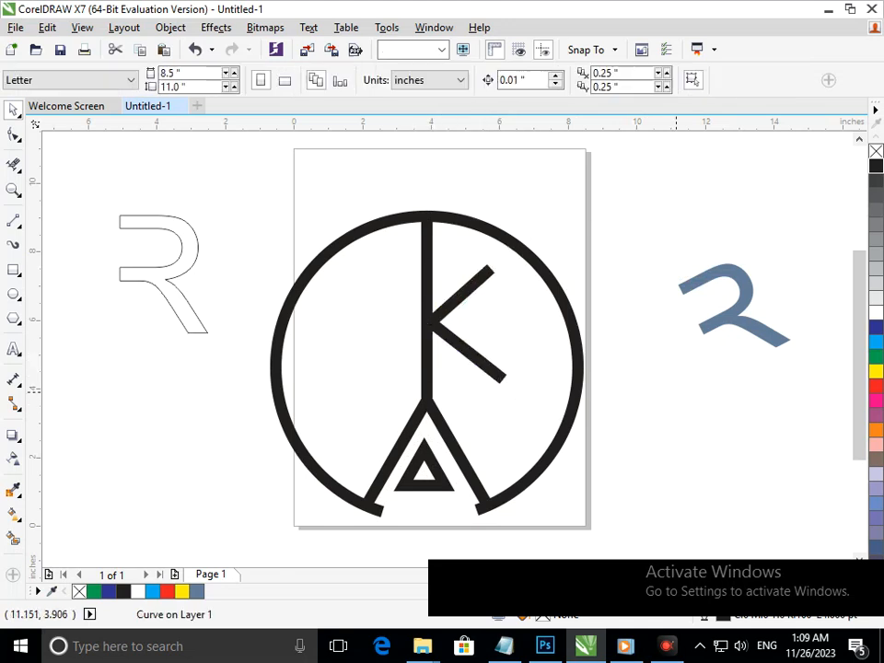
Step: Move the blue-gray R into the circle so it sits close beside the right leg
left_click_drag(697, 320, 486, 440)
left_click_drag(551, 467, 457, 436)
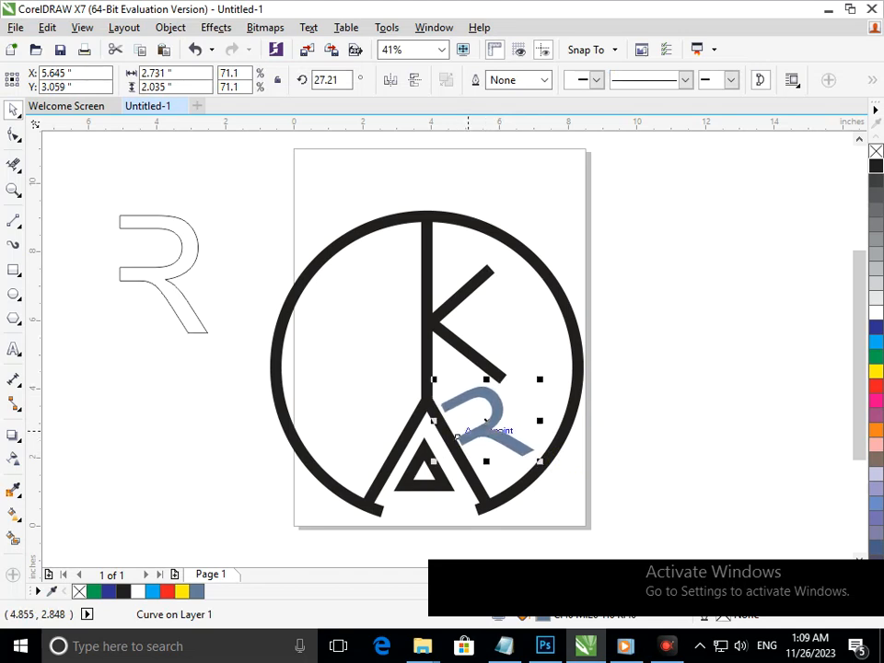
left_click(666, 447)
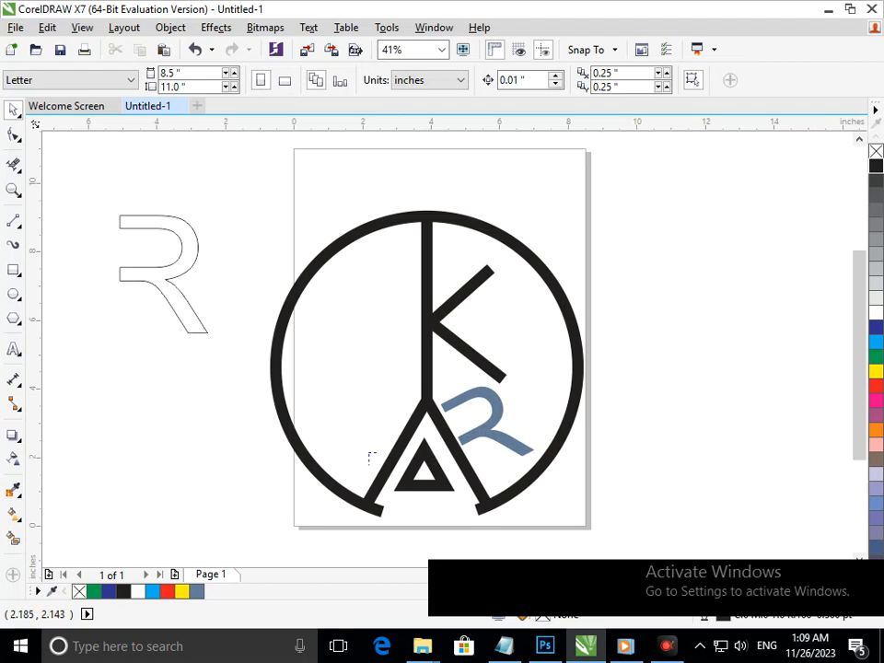
Step: Draw two slanted lines about 0.75 inches tall across the base of the small triangle, near its right corner
scroll(422, 492, "up", 5)
key("F5")
left_click(404, 288)
left_click(488, 449)
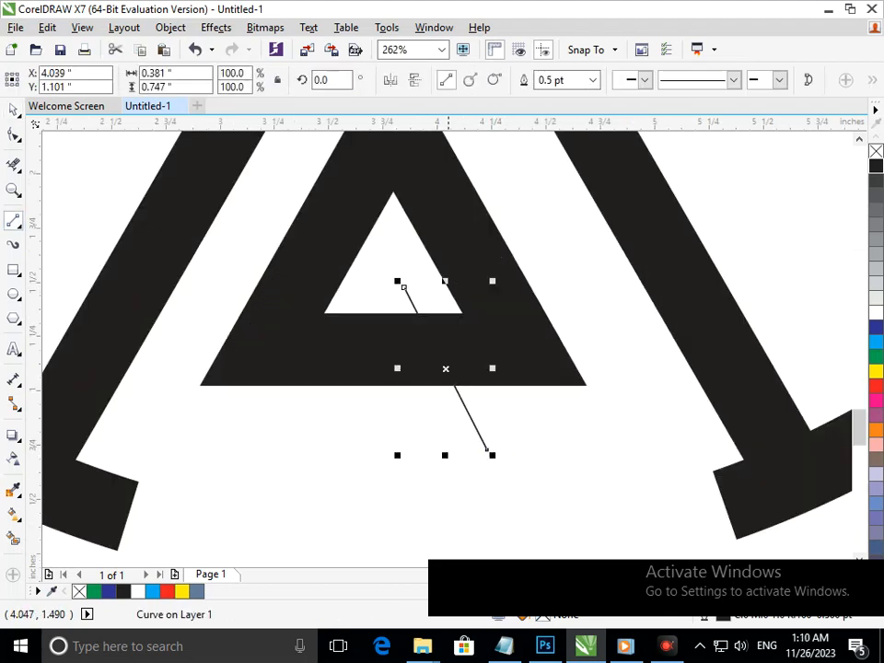
left_click(447, 286)
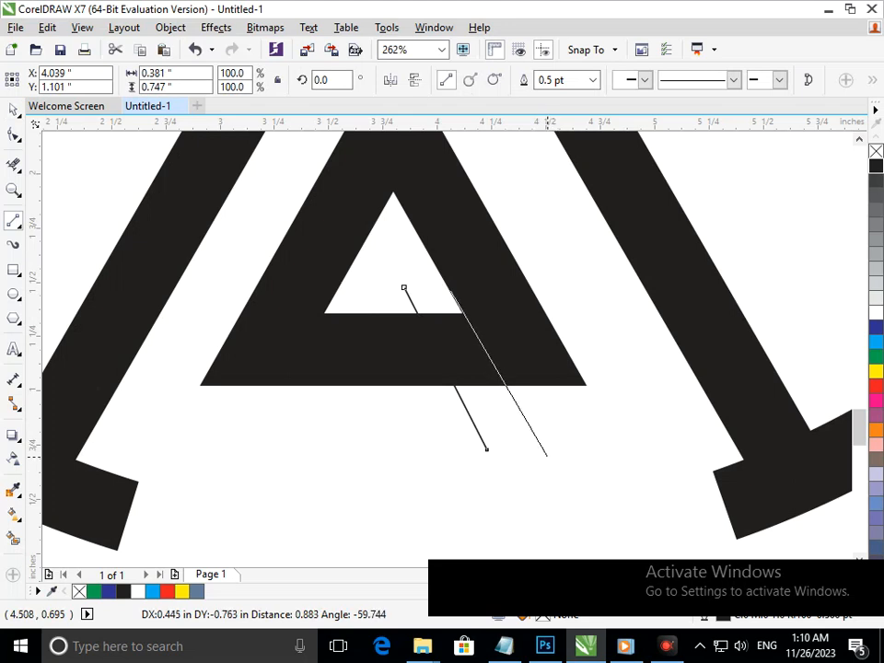
left_click(546, 454)
scroll(422, 405, "down", 5)
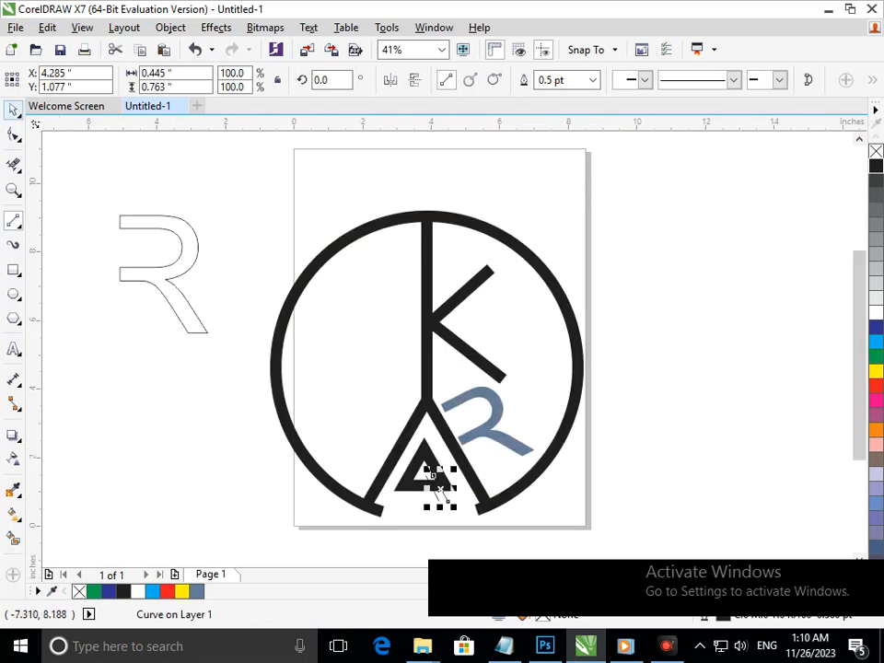
left_click(13, 111)
left_click(163, 516)
left_click(13, 539)
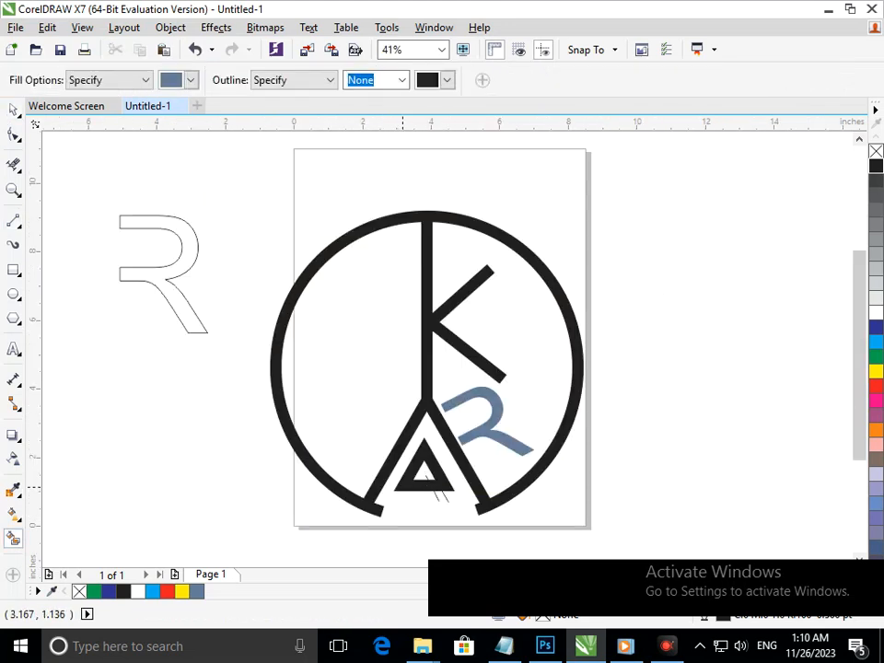
left_click(438, 494)
key("ctrl+z")
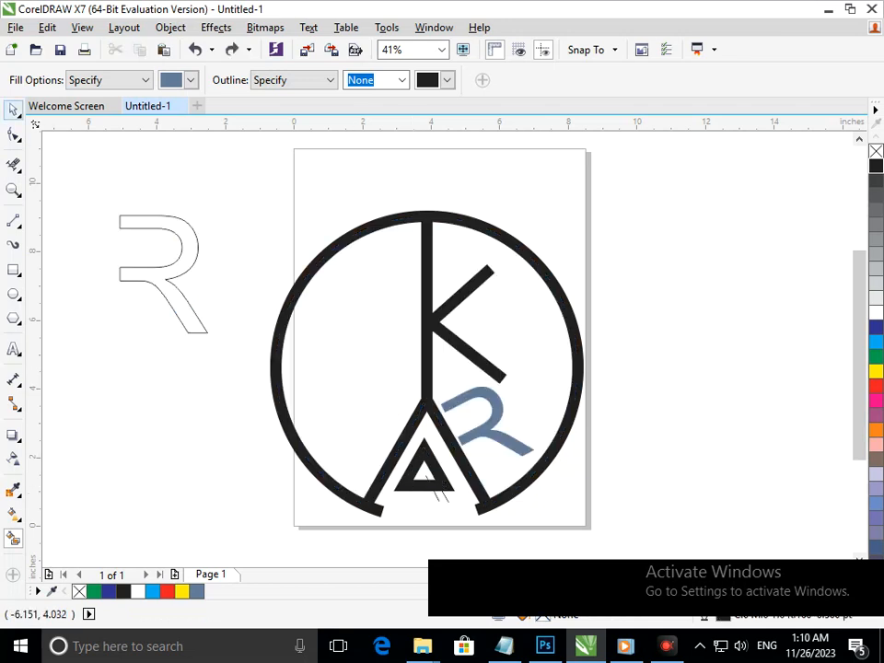
Step: Select the small triangle with its two slanted lines and convert their outlines to objects
left_click(12, 110)
left_click_drag(468, 534, 370, 432)
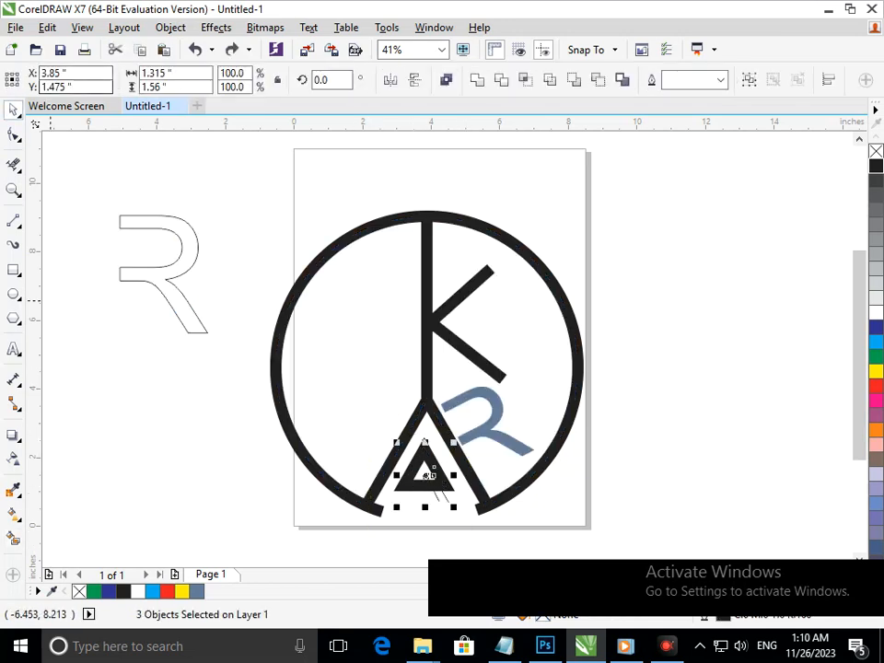
left_click(170, 27)
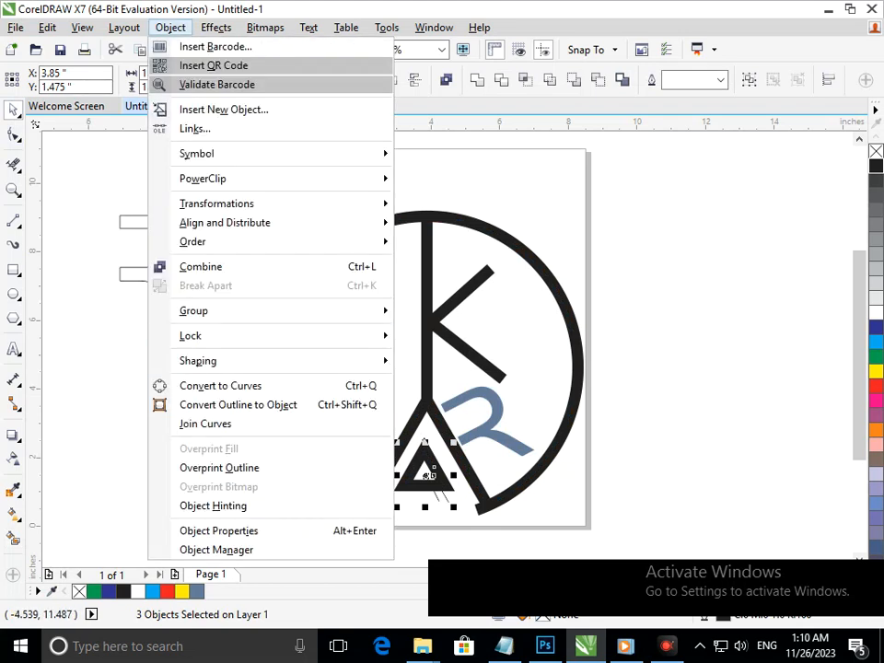
left_click(220, 385)
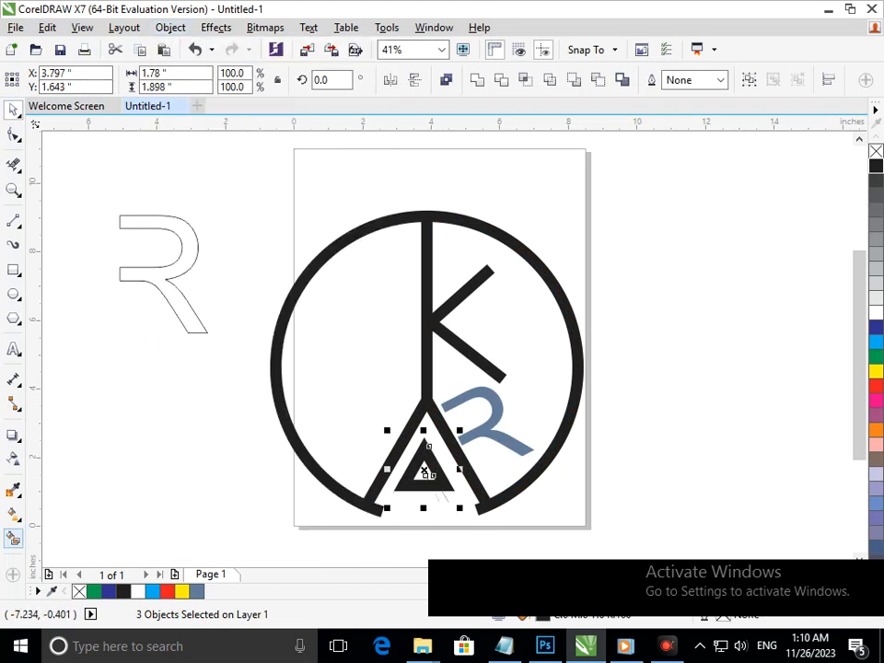
Step: Fill the small triangle with dark blue
scroll(420, 512, "up", 5)
left_click(414, 481)
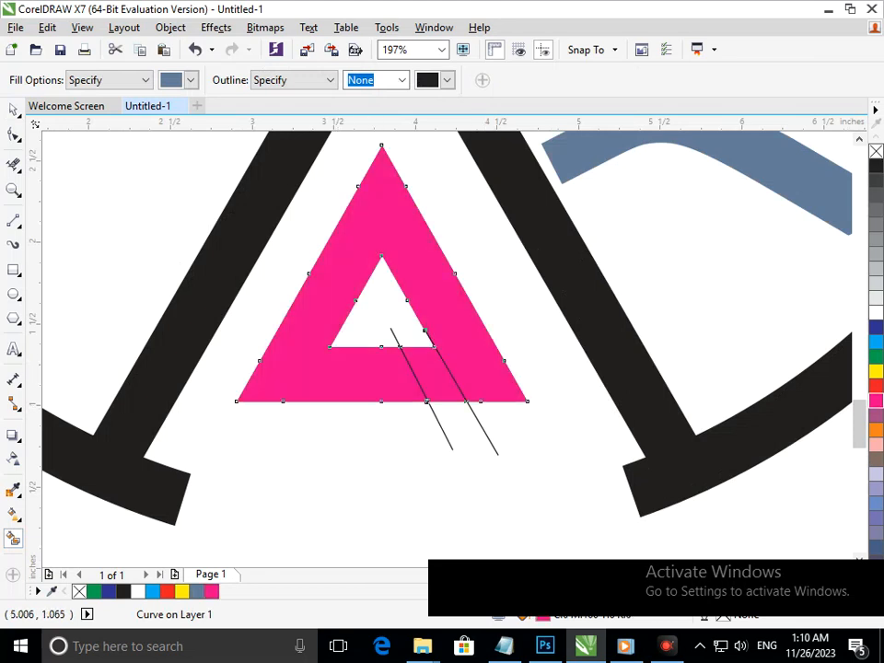
left_click(876, 327)
scroll(509, 384, "down", 4)
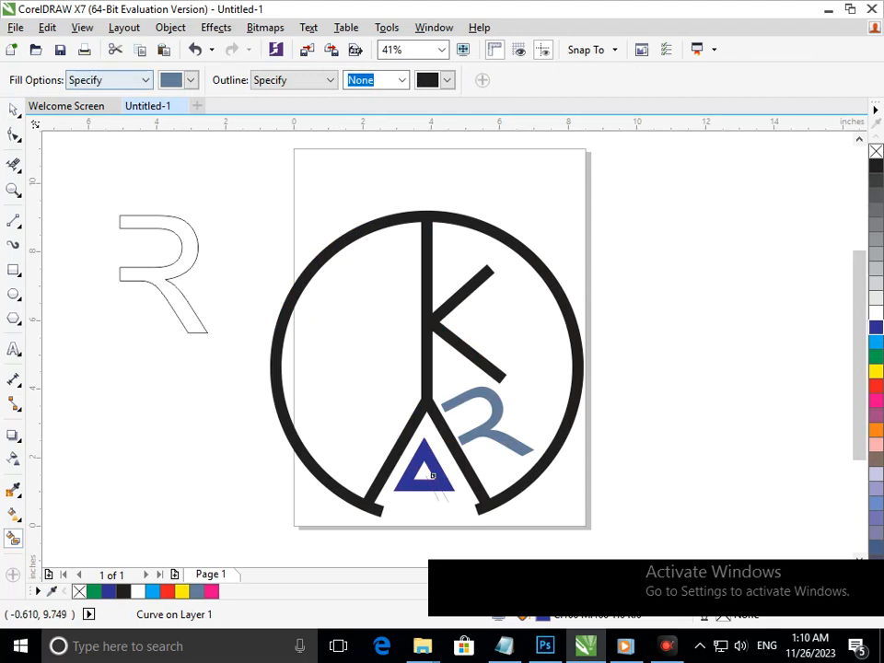
left_click(13, 110)
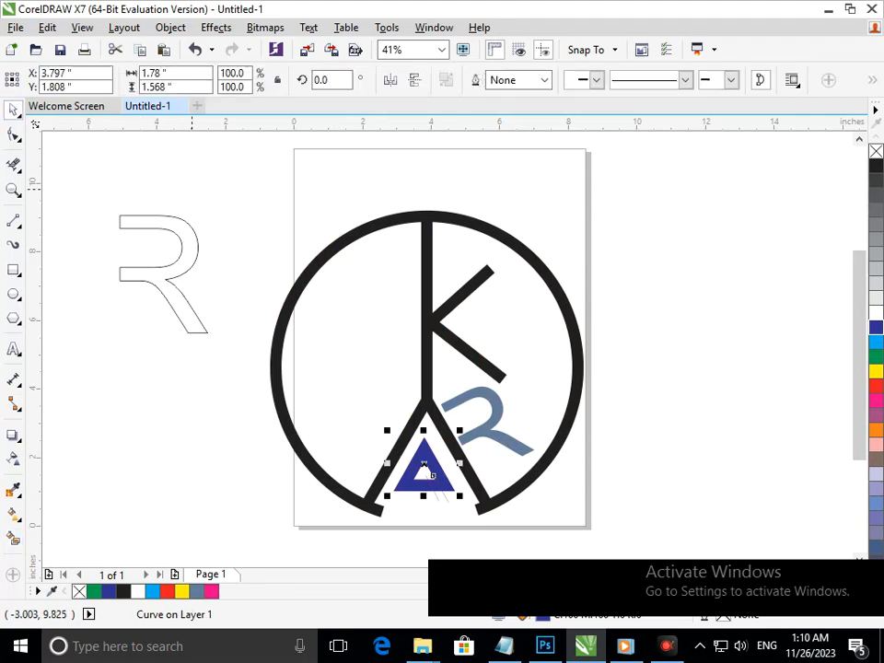
left_click(191, 186)
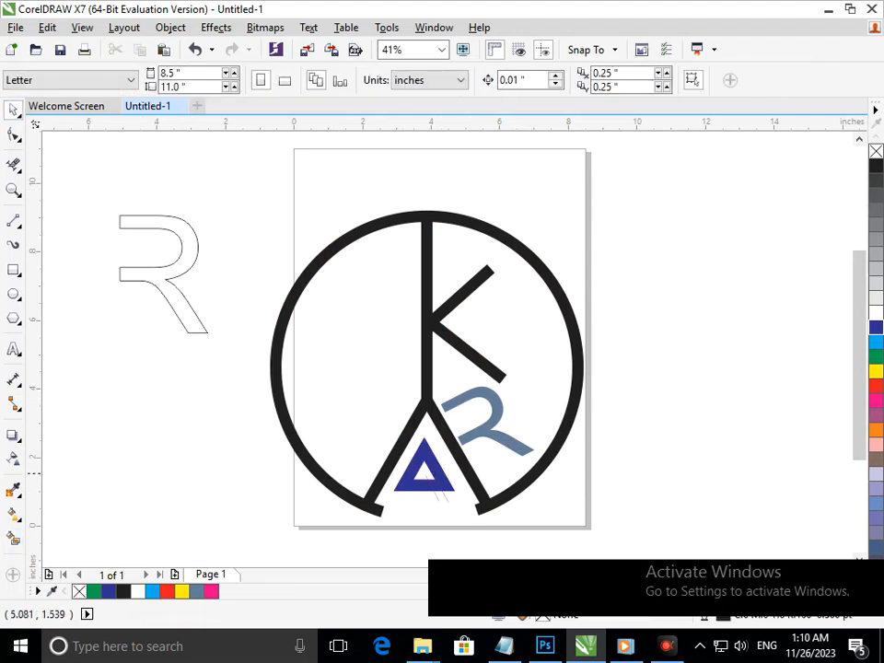
Step: Apply dark blue to both the fill and the outline of the R inside the circle
left_click(498, 433)
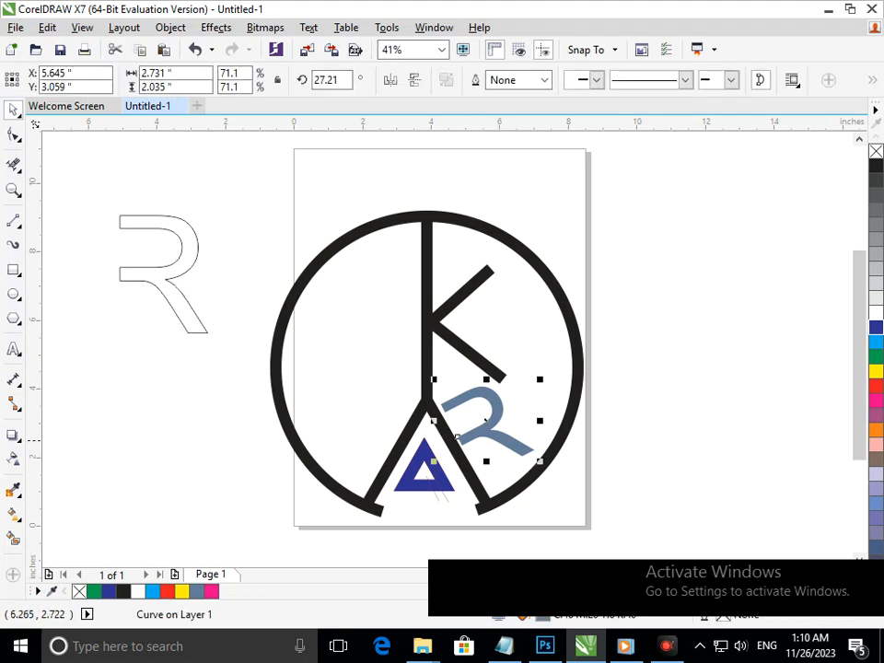
left_click(876, 328)
right_click(875, 328)
left_click(756, 444)
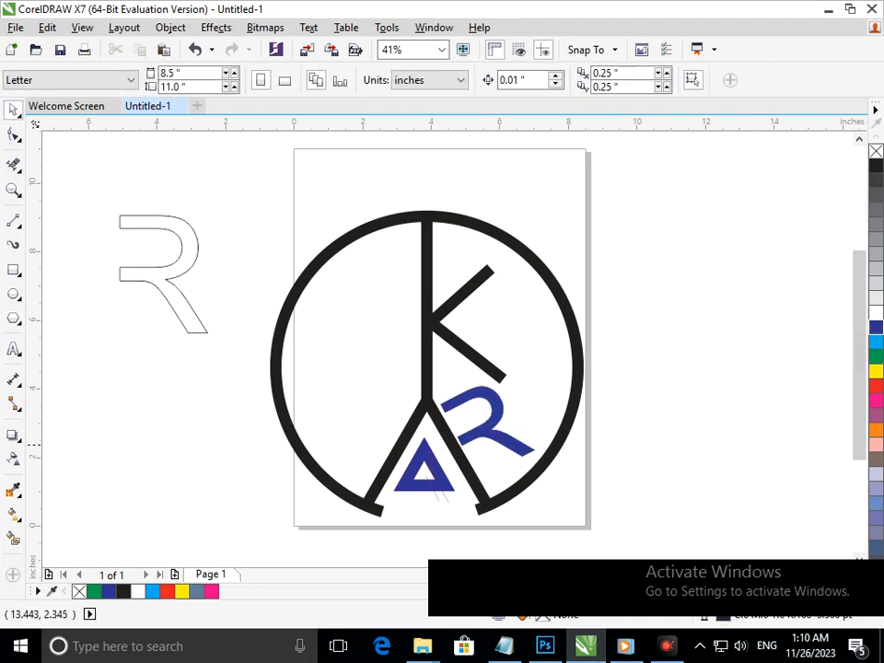
Step: Set the outline color of the K arms to orange
left_click(466, 346)
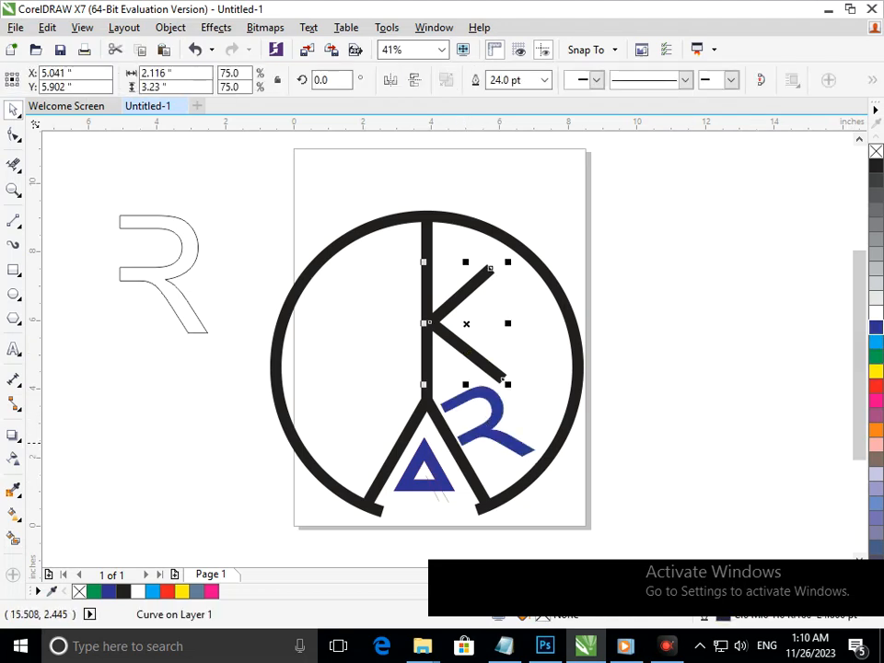
left_click(875, 430)
left_click(769, 470)
Step: Try a dark blue outline on the stem and left leg
left_click(424, 375)
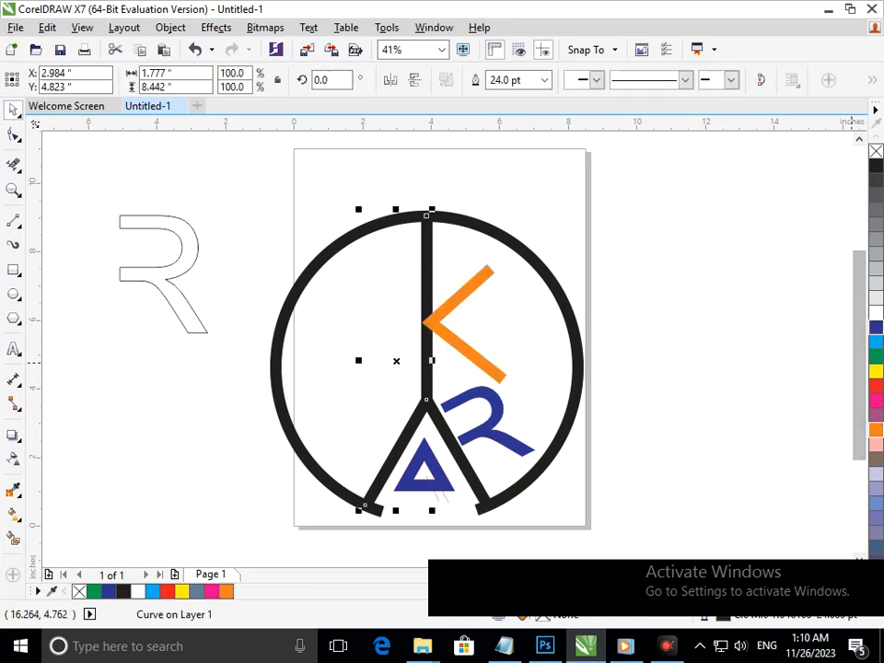
right_click(875, 326)
left_click(683, 402)
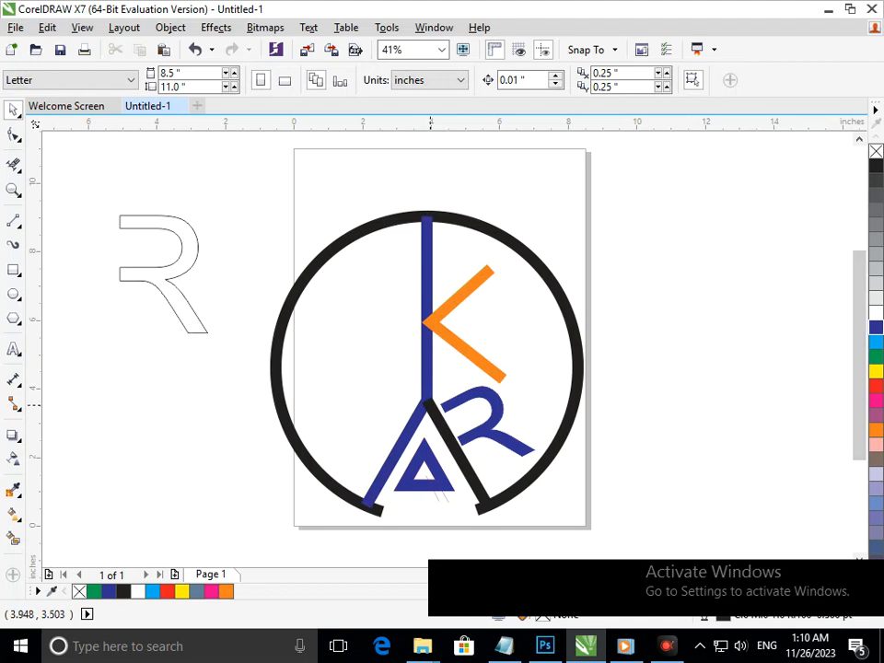
Step: Set the outline color of the right leg to red
left_click(430, 400)
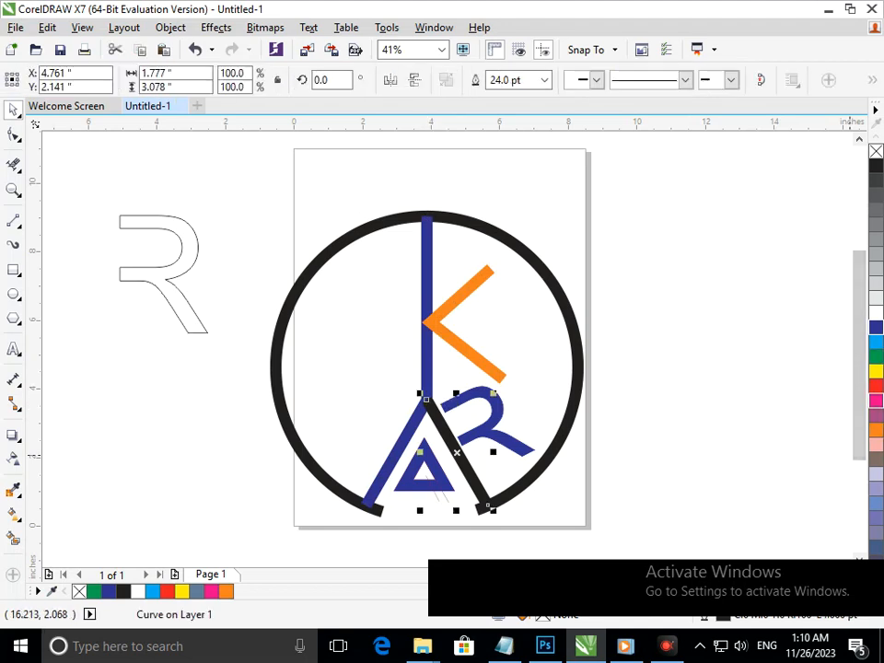
right_click(875, 385)
left_click(764, 421)
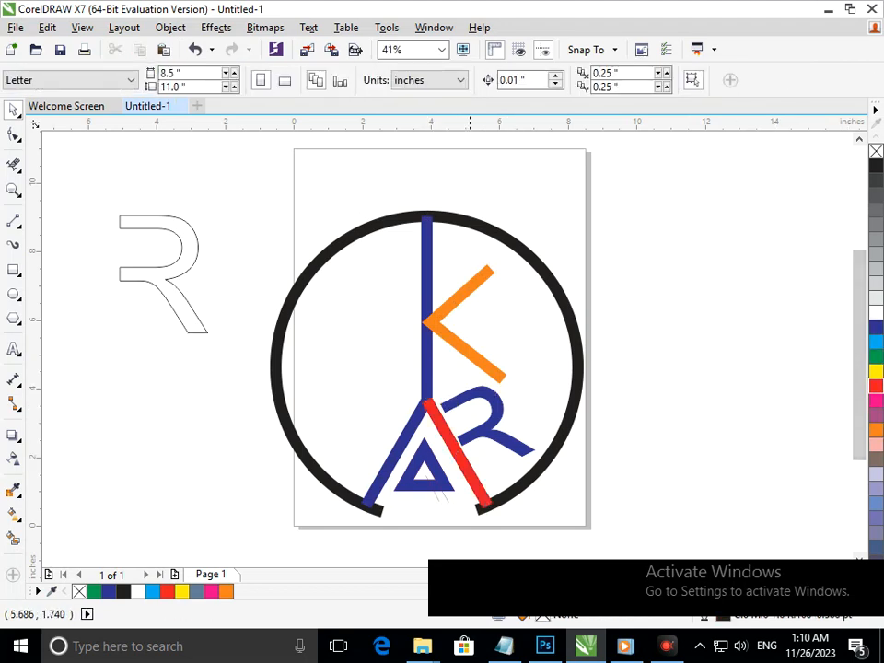
Step: Try a black outline on the stem and left leg
left_click(429, 370)
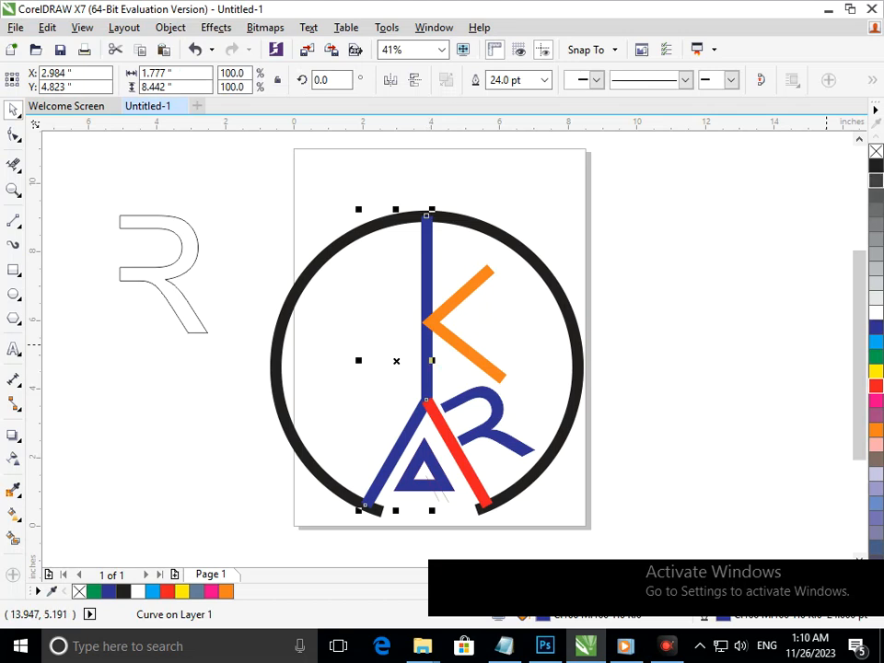
right_click(876, 180)
right_click(875, 166)
left_click(766, 302)
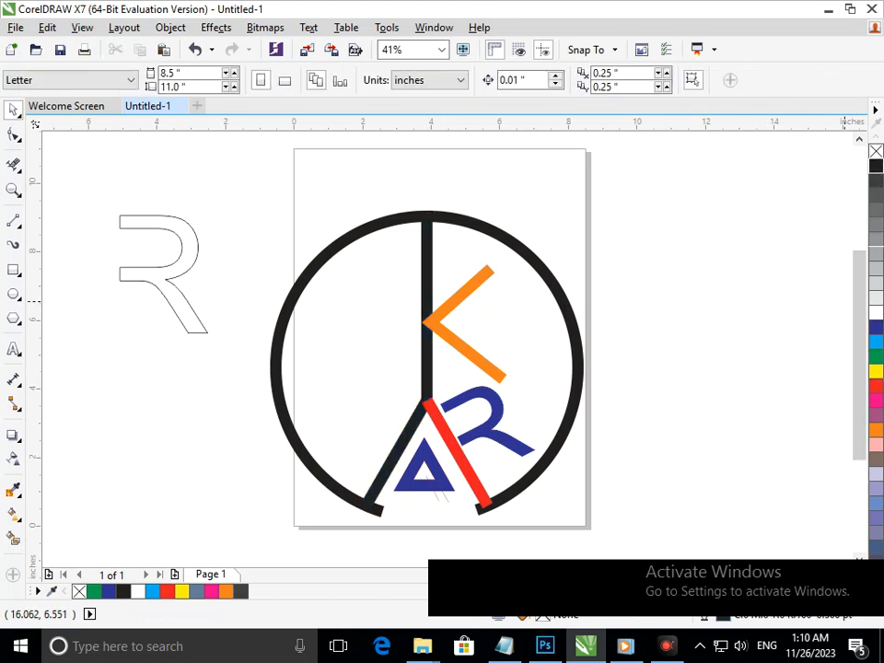
Step: Set the outline color of the stem and left leg to medium gray
left_click(429, 345)
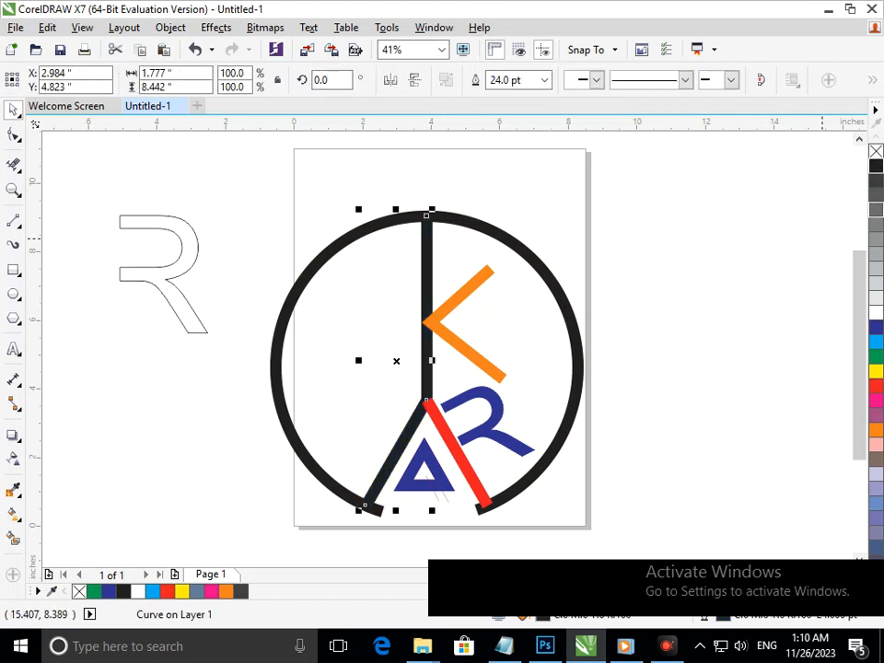
right_click(875, 210)
left_click(760, 305)
Step: Delete the unfilled R outline beside the page
scroll(497, 419, "down", 2)
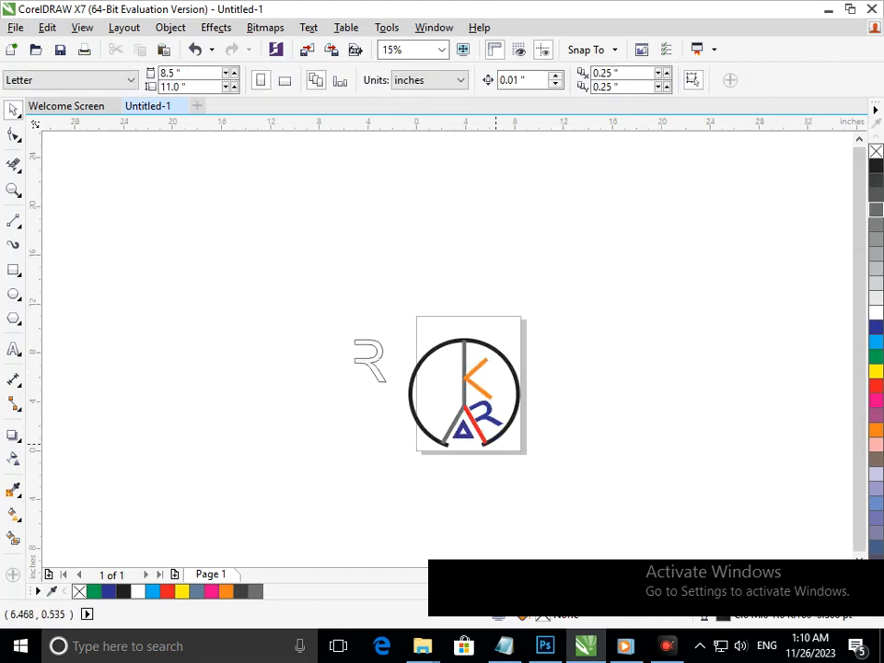
scroll(500, 532, "up", 1)
mouse_move(230, 219)
left_mouse_down()
mouse_move(330, 300)
mouse_move(312, 243)
mouse_move(369, 341)
left_mouse_up()
key("Delete")
key("Delete")
key("F2")
mouse_move(282, 199)
left_mouse_down()
mouse_move(556, 454)
mouse_move(591, 457)
left_mouse_up()
left_click_drag(412, 404, 549, 478)
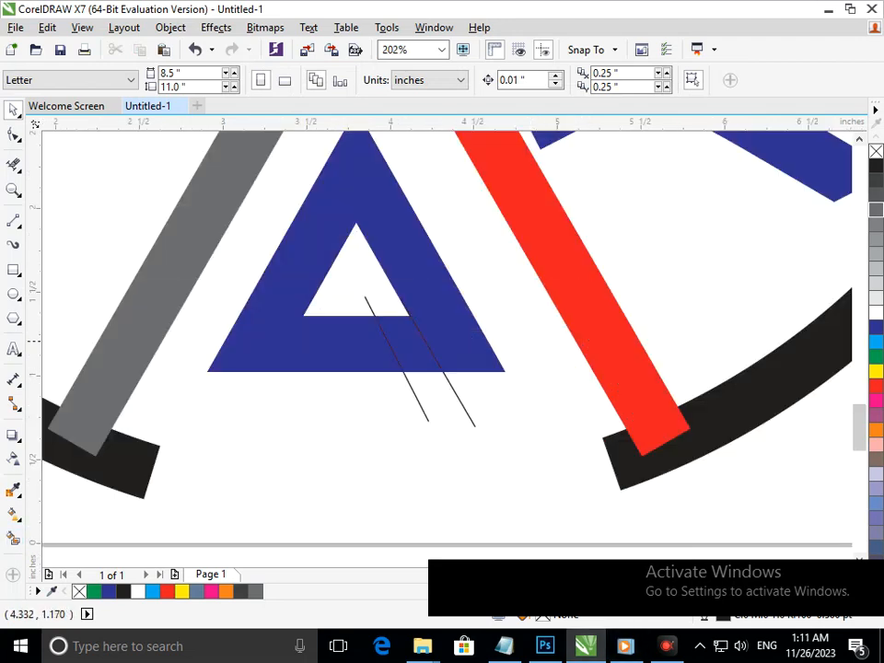
left_click(445, 345)
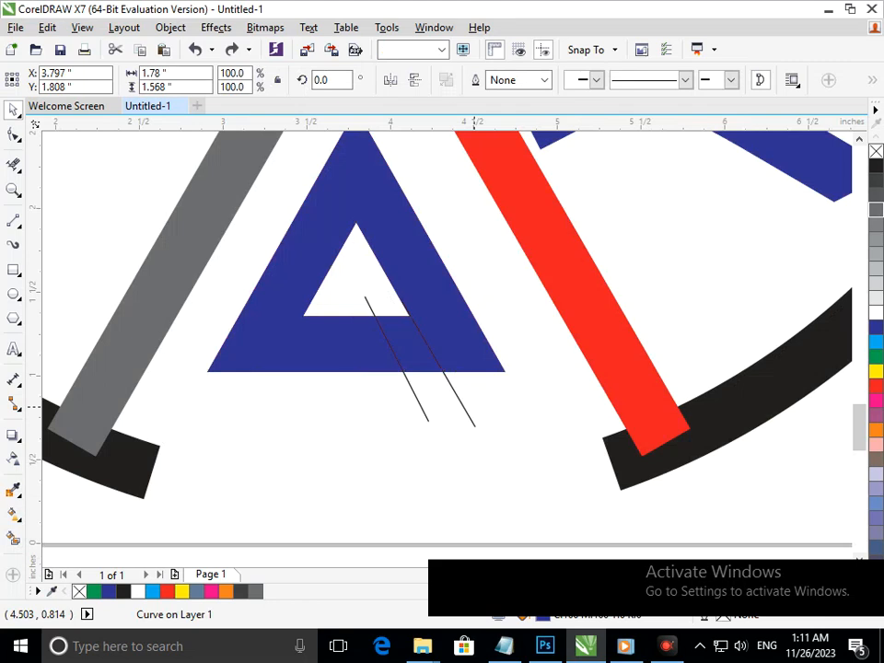
left_click(96, 327)
left_click(13, 539)
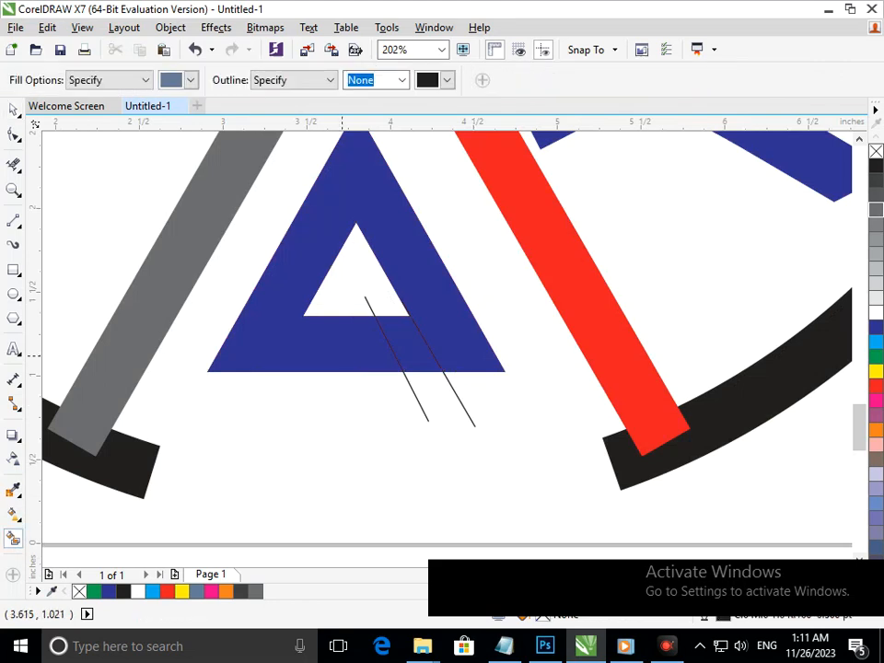
left_click(398, 299)
key("ctrl+z")
Step: Move the two slanted lines slightly closer together across the base of the blue triangle
left_click(13, 110)
left_click(436, 403)
left_click_drag(467, 412, 429, 410)
left_click(328, 409)
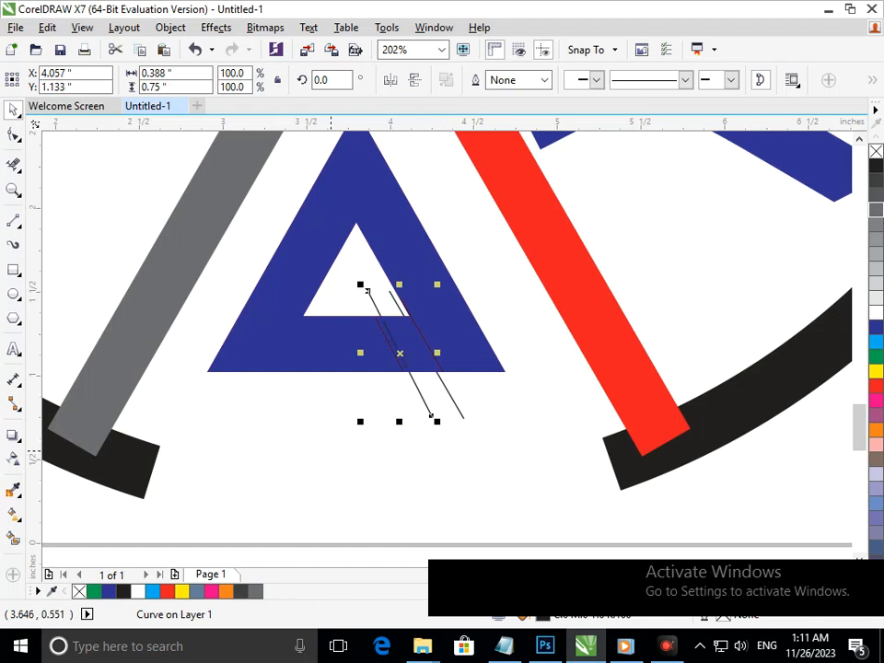
left_click(461, 412)
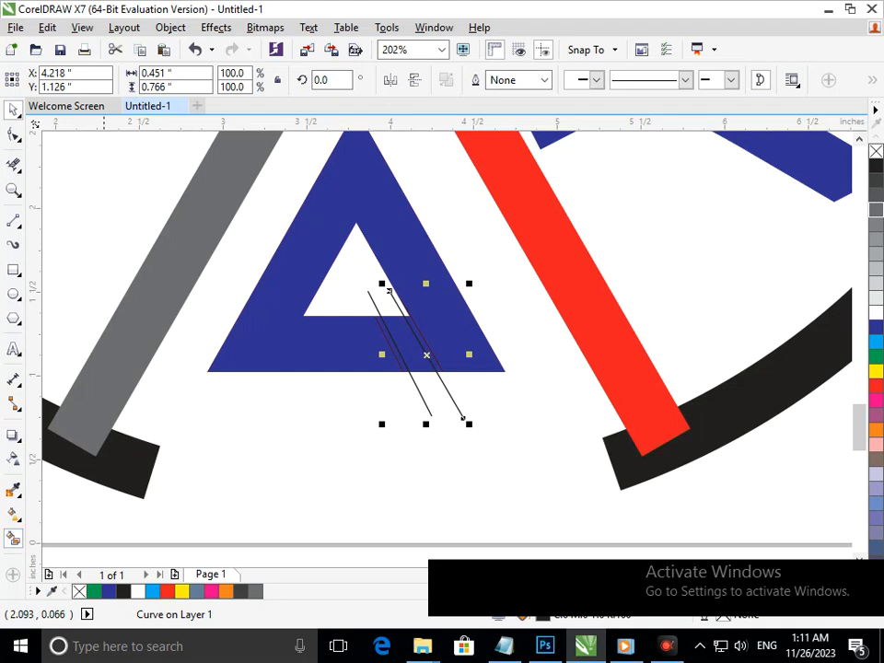
Step: Smart-fill the triangle in blue-gray, leaving out the strip between the two slanted lines
left_click(13, 537)
left_click(391, 314)
key("shift+F4")
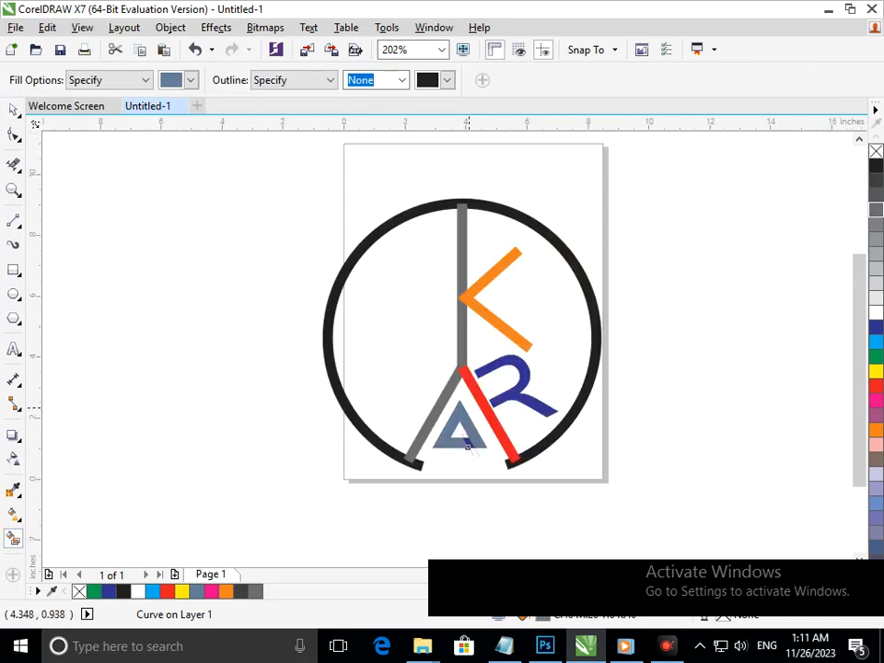
key("space")
left_click(572, 553)
Step: Delete the two slanted lines and the dark blue triangle, keeping only the blue-gray shape with its slot
key("F2")
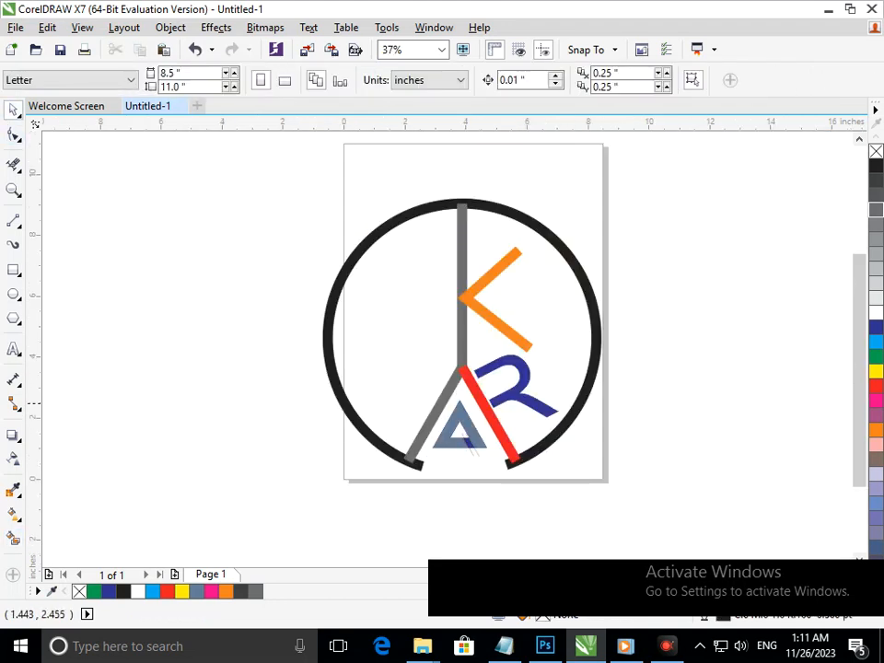
left_click_drag(384, 405, 527, 484)
left_click_drag(527, 355, 529, 378)
key("Delete")
key("Delete")
key("Delete")
left_click(529, 389)
key("Delete")
left_click(542, 359)
key("Delete")
mouse_move(542, 352)
left_mouse_down()
mouse_move(545, 378)
mouse_move(545, 354)
left_mouse_up()
left_click(170, 27)
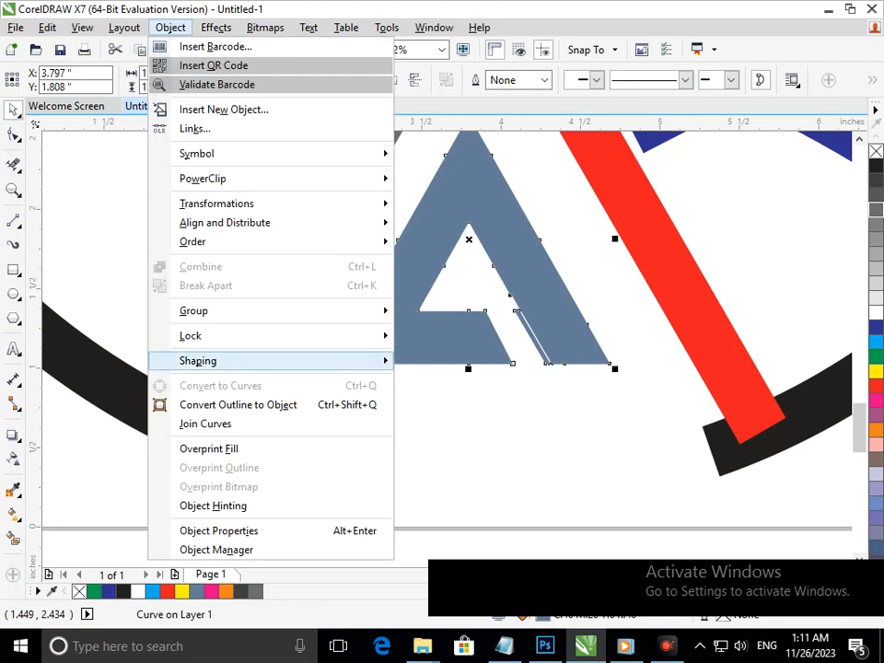
left_click(451, 311)
key("x")
scroll(536, 337, "up", 3)
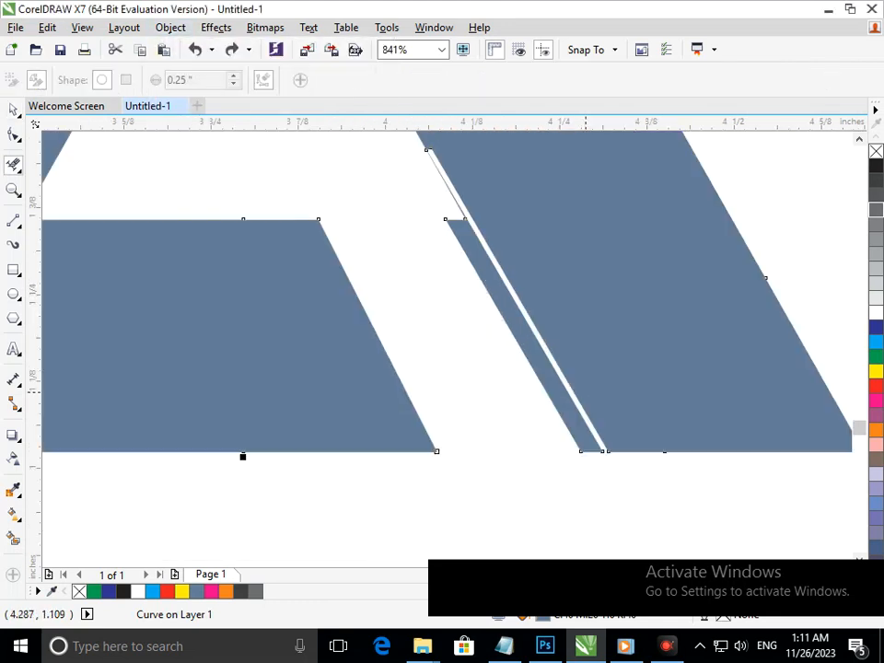
key("Delete")
key("ctrl+z")
Step: Delete the nodes of the leftover slivers beside the right leg of the blue-gray A
key("F10")
left_click_drag(412, 206, 477, 249)
key("Delete")
left_click_drag(597, 449, 566, 439)
key("Delete")
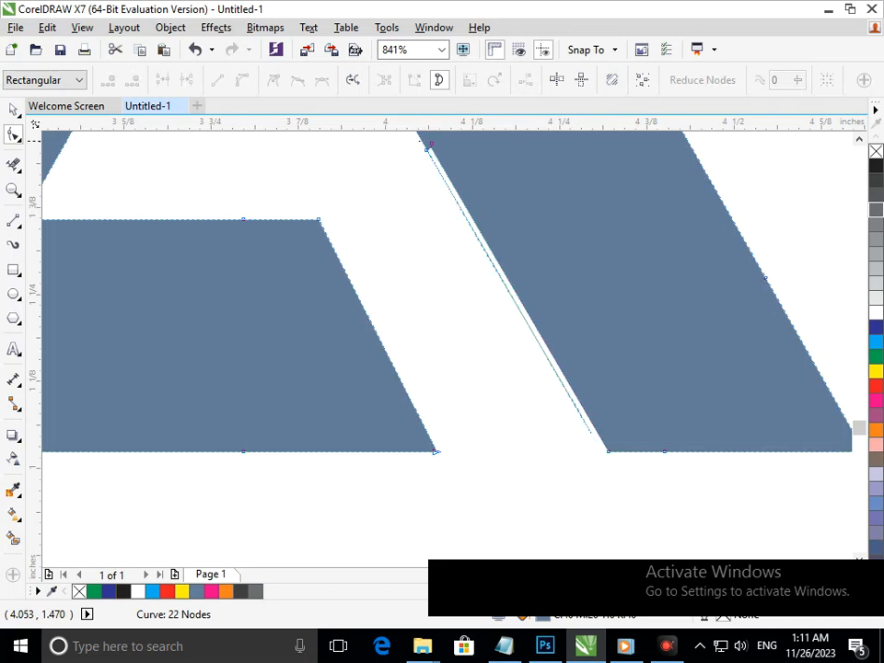
scroll(432, 139, "up", 6)
left_click(302, 273)
key("Delete")
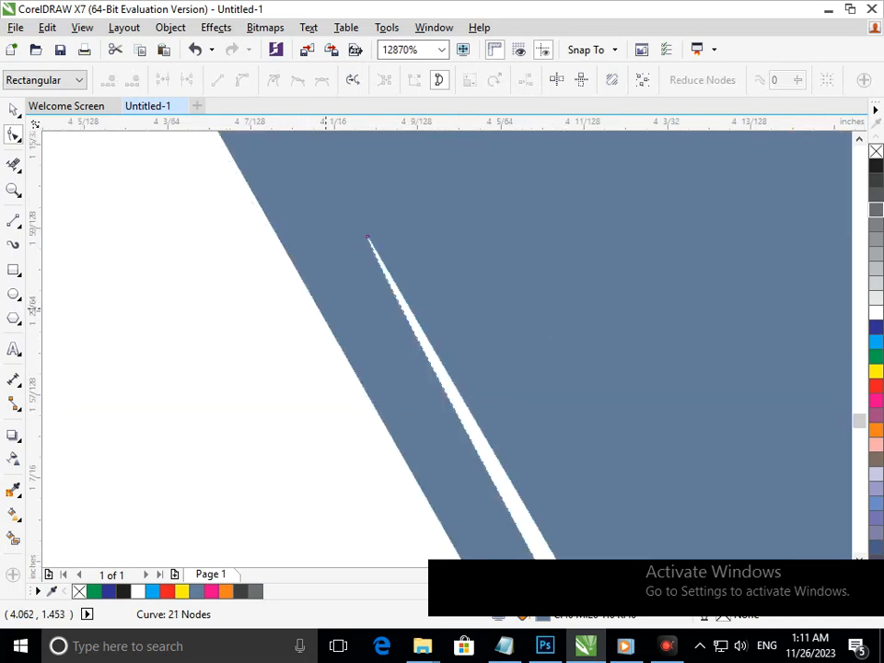
Step: Move the stray node beside the A's right leg up onto the leg's inner edge, then deselect the shape
key("F3")
scroll(518, 350, "down", 5)
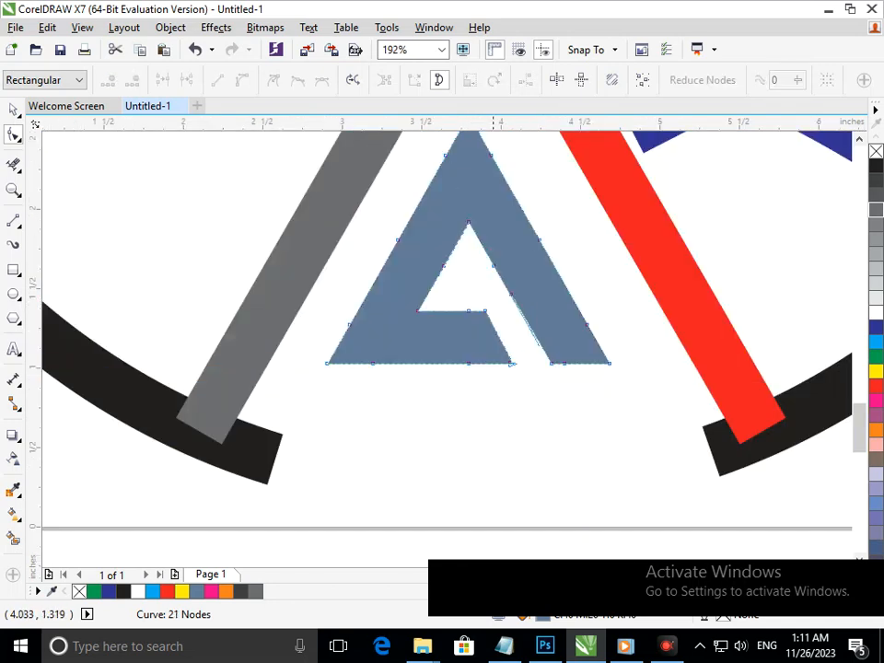
scroll(603, 376, "up", 5)
left_click(437, 439)
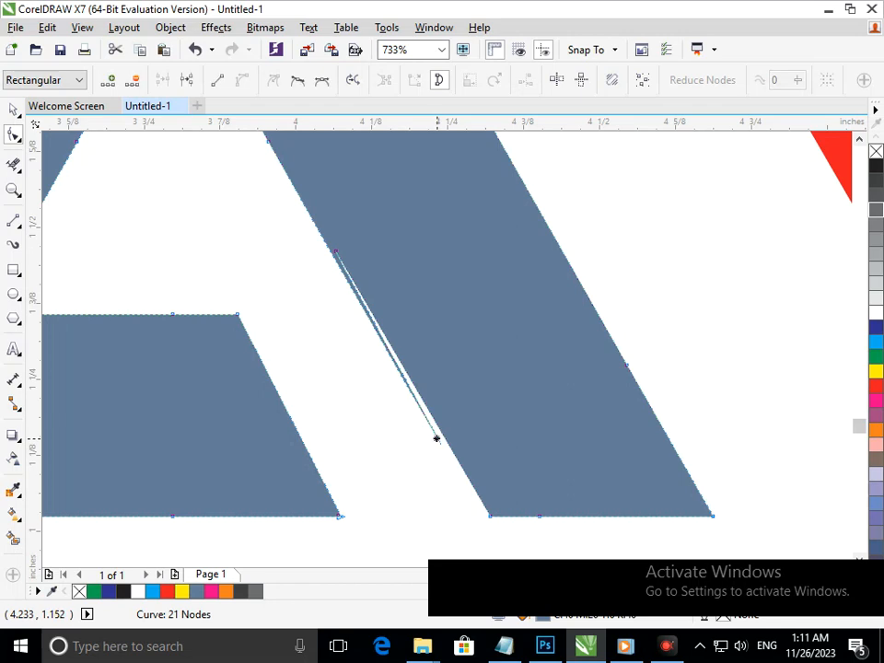
left_click_drag(438, 440, 337, 258)
scroll(338, 271, "down", 4)
scroll(458, 442, "down", 5)
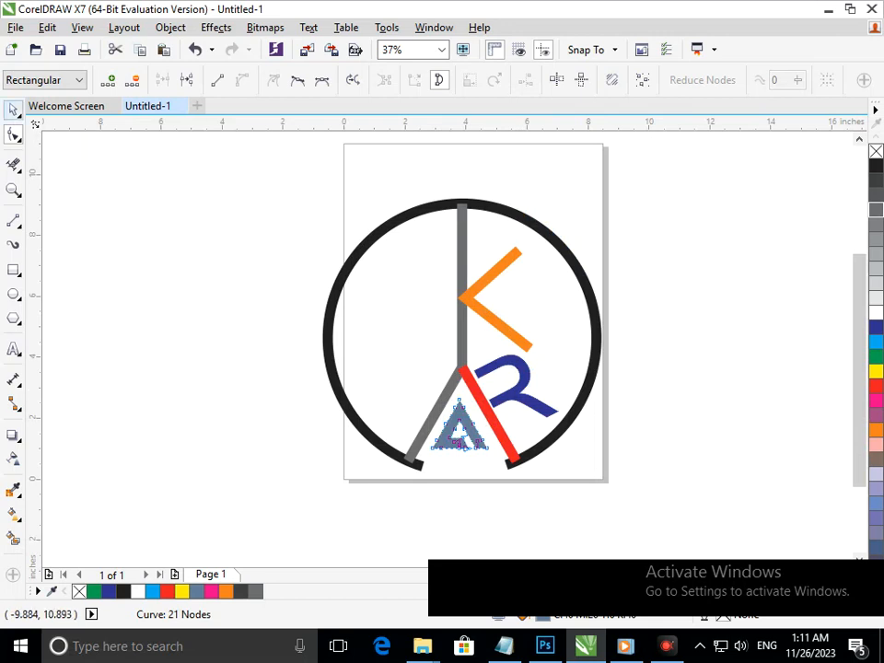
left_click(13, 109)
left_click(511, 495)
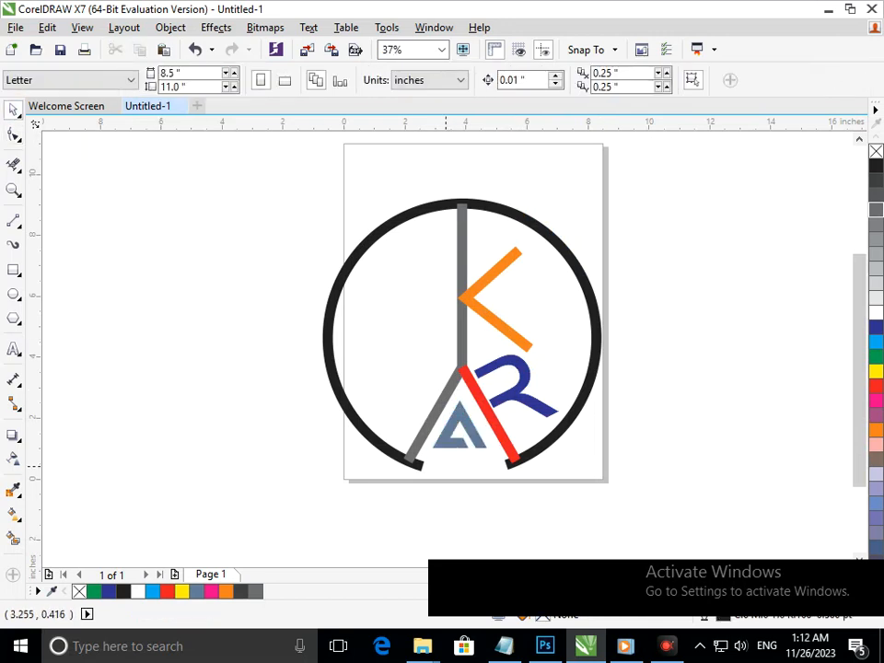
Step: Convert the gray bar's outline to an object and extend its two lower corners to the ring's outer edge, curving the end between them
scroll(413, 465, "up", 8)
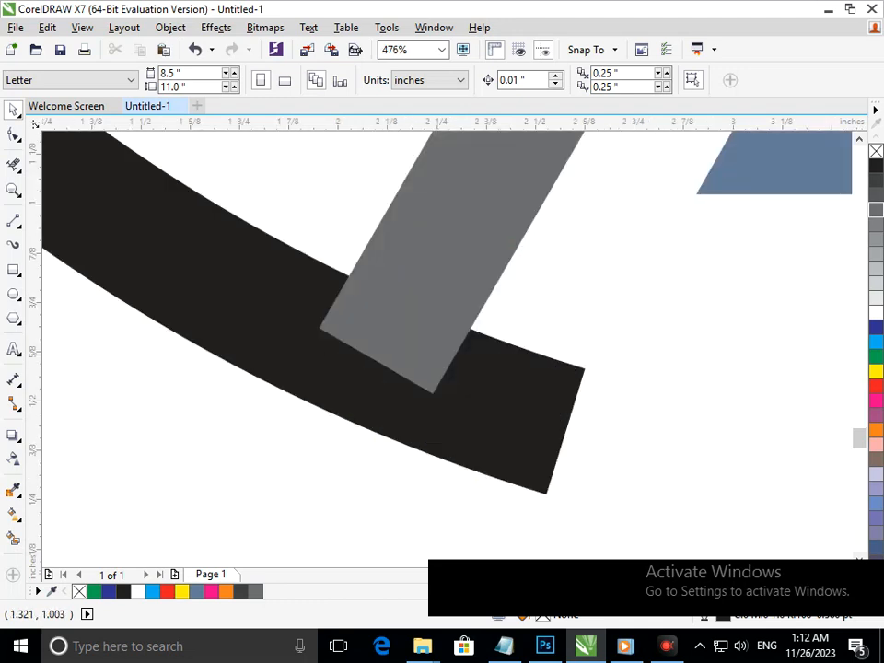
double_click(370, 336)
left_click(376, 359)
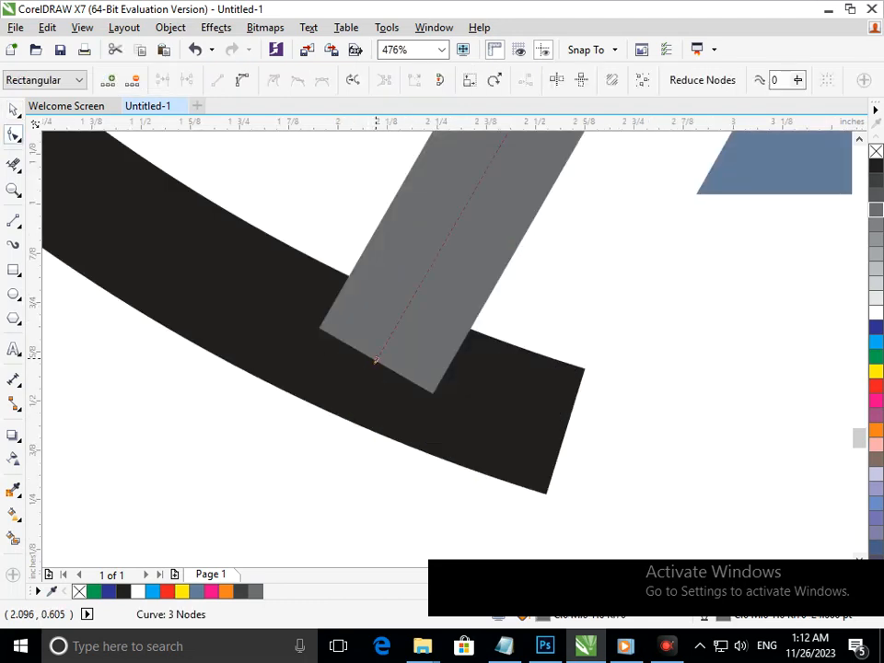
left_click(370, 351)
left_click_drag(317, 327, 285, 386)
left_click_drag(432, 393, 402, 444)
left_click_drag(346, 418, 362, 372)
scroll(280, 388, "up", 5)
scroll(361, 372, "down", 5)
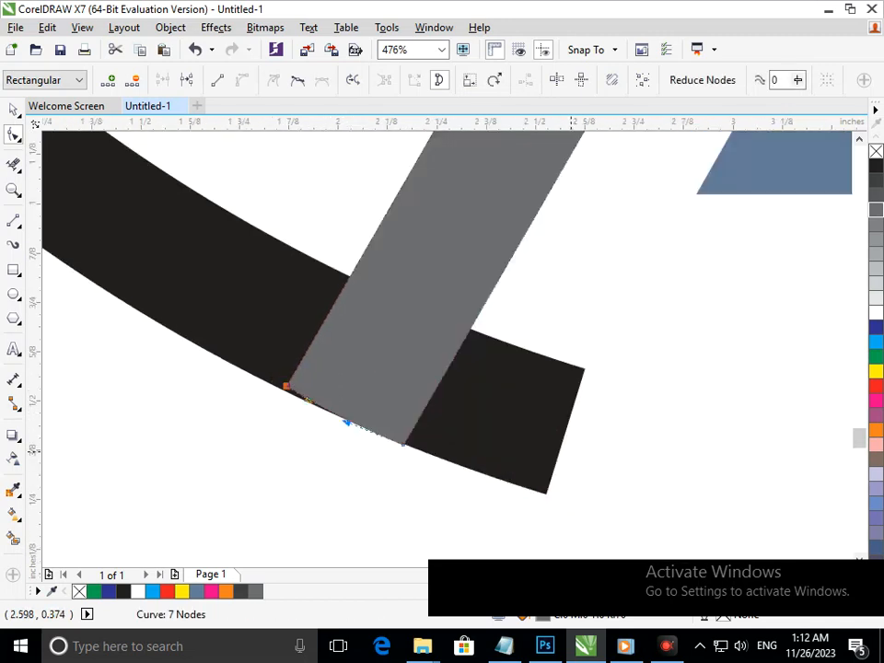
Step: Refine the gray bar's lower corners and the curve handles between them so its end follows the ring's outer edge
scroll(339, 395, "up", 5)
scroll(340, 395, "down", 5)
left_click_drag(402, 445, 406, 439)
left_click_drag(350, 416, 341, 419)
mouse_move(406, 438)
left_mouse_down()
mouse_move(402, 445)
mouse_move(406, 438)
left_mouse_up()
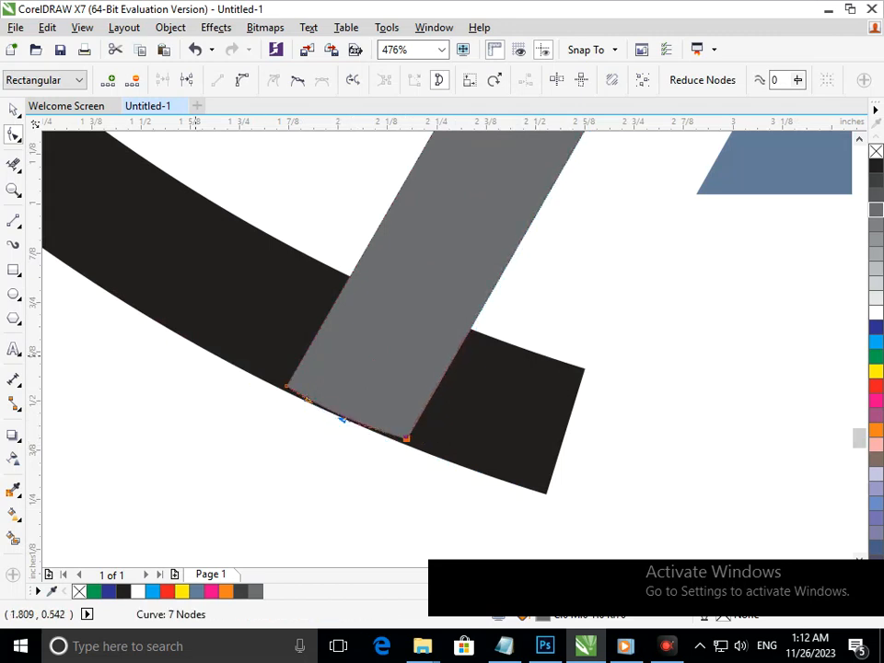
scroll(262, 442, "up", 3)
key("Delete")
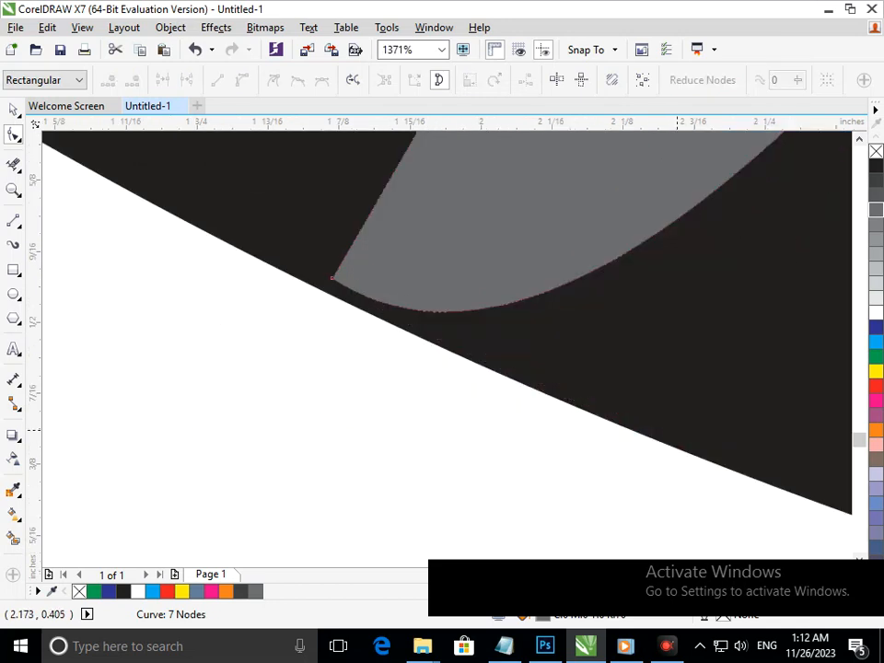
key("ctrl+z")
left_click_drag(672, 433, 668, 445)
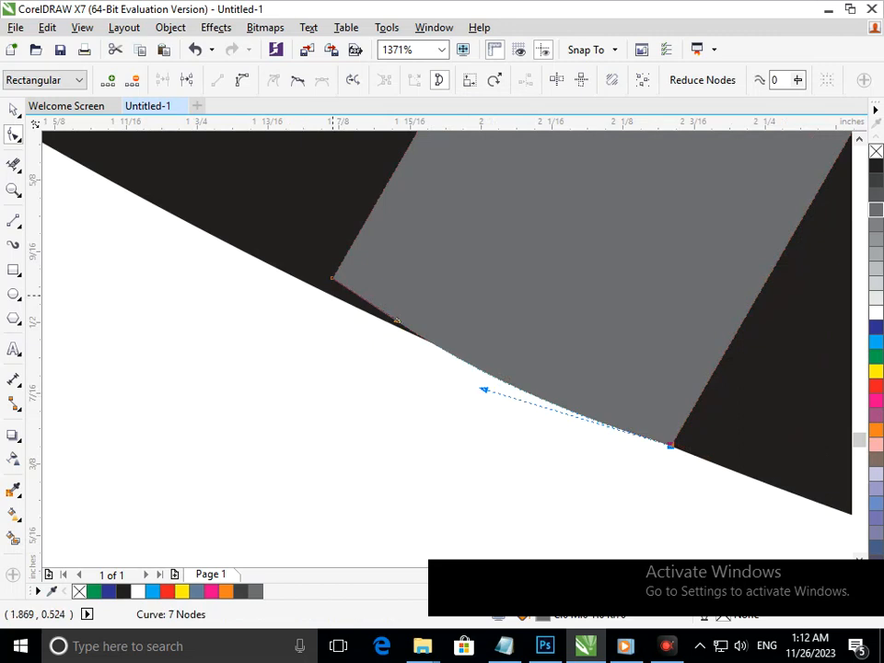
left_click_drag(331, 277, 324, 288)
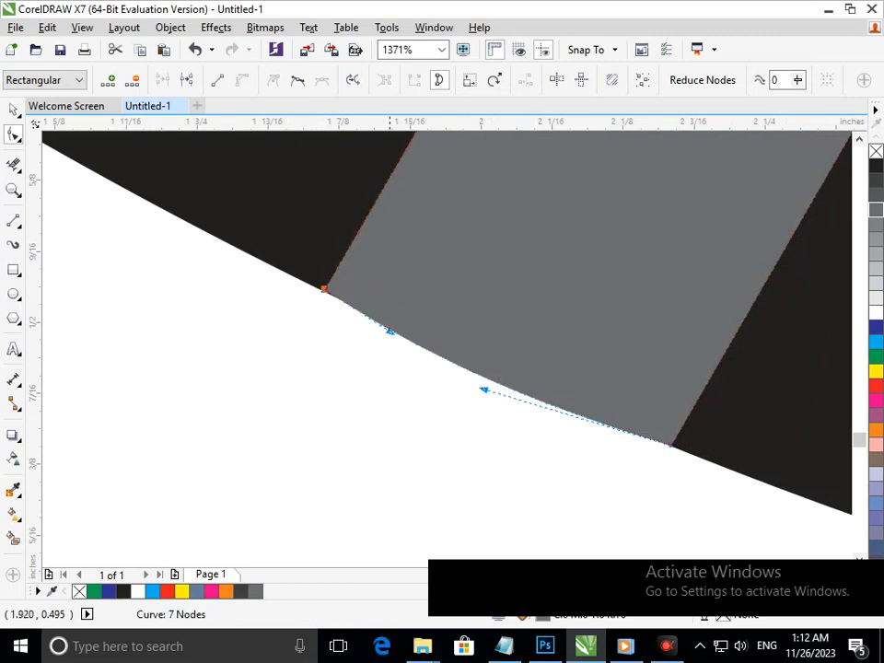
mouse_move(411, 328)
left_mouse_down()
mouse_move(404, 297)
mouse_move(415, 333)
left_mouse_up()
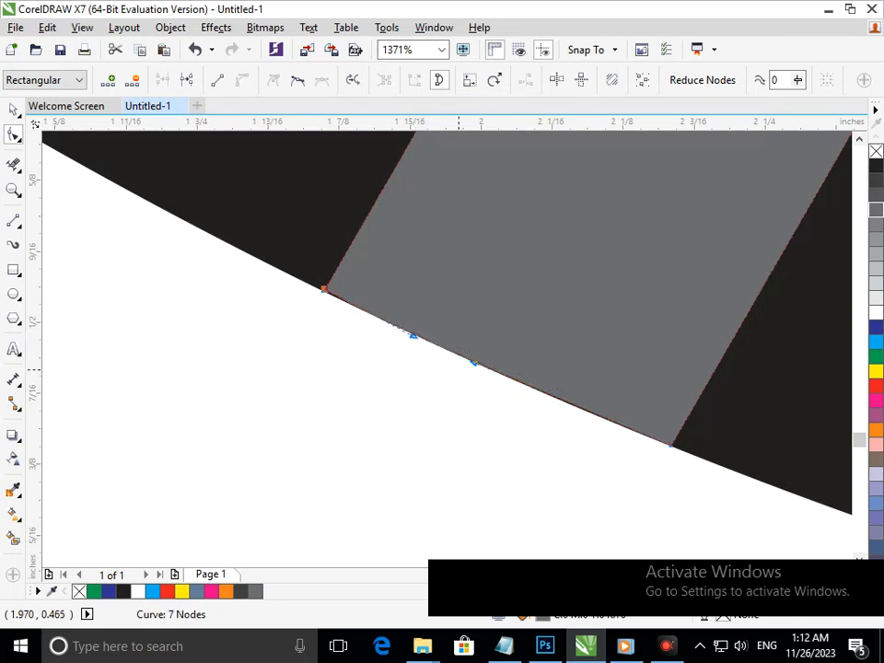
scroll(382, 343, "down", 3)
scroll(413, 463, "down", 7)
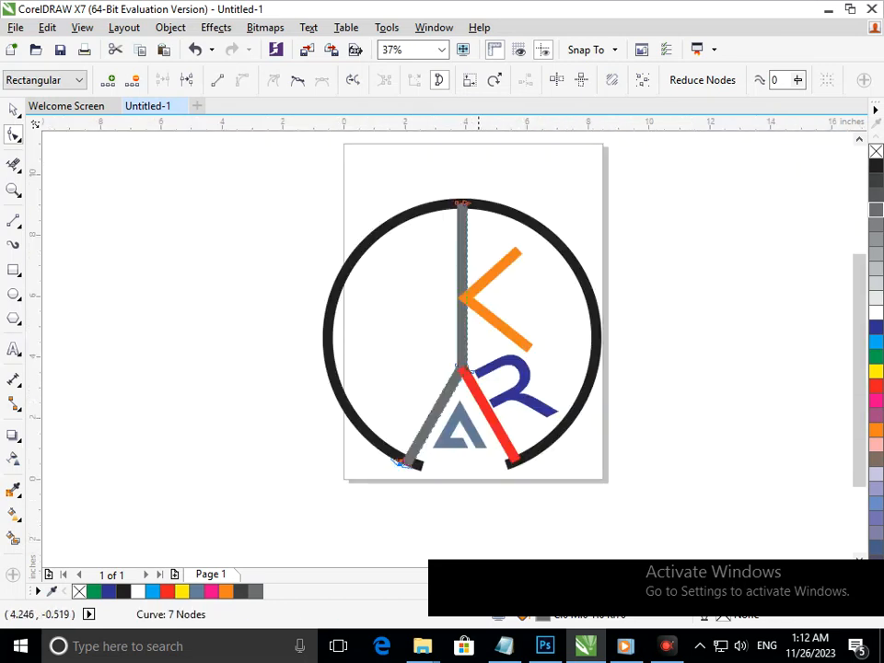
Step: Convert the red bar's outline to an object and extend its two lower corners to the ring's outer edge
scroll(552, 488, "up", 4)
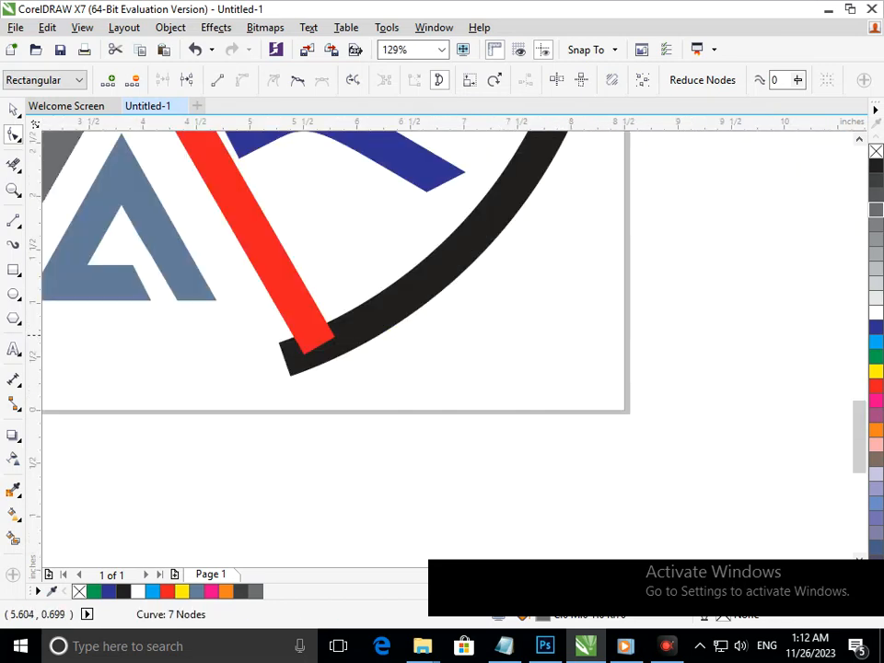
left_click(318, 343)
left_click(318, 343)
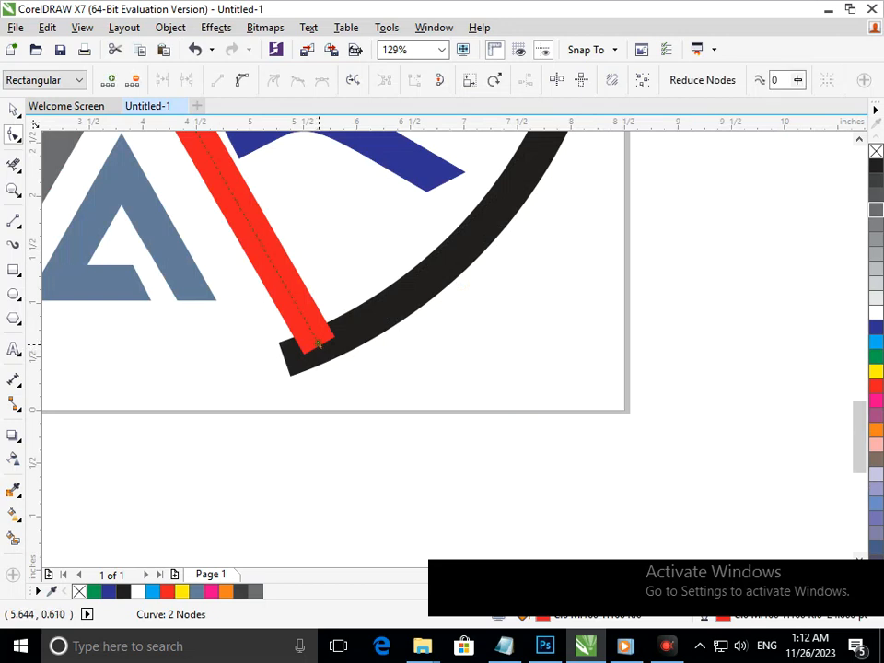
key("ctrl+shift+q")
left_click(304, 352)
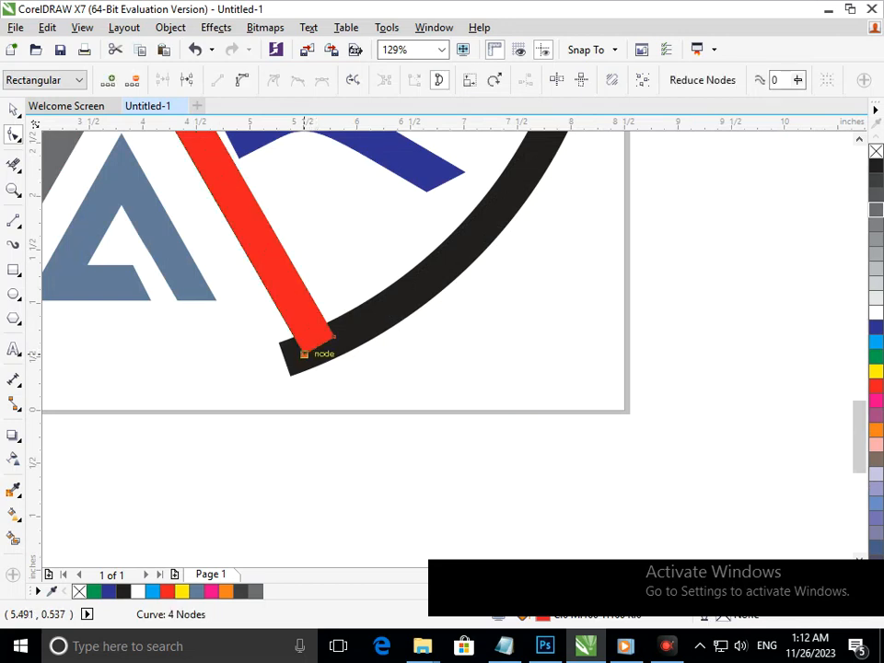
left_click_drag(304, 353, 342, 352)
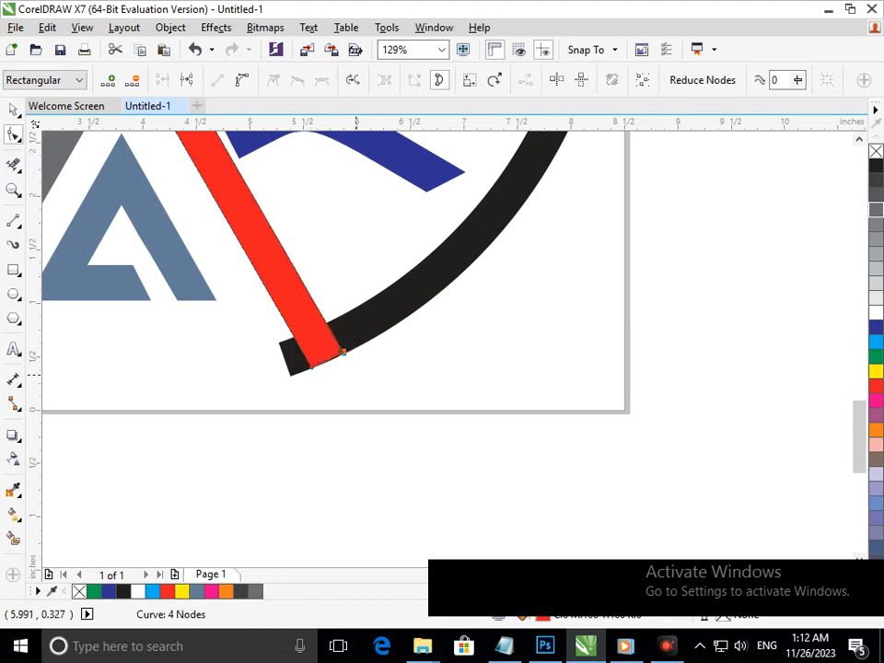
Step: Turn the red bar's lower edge into a curve and bend it along the ring's outer edge, adjusting its right corner to match
scroll(343, 352, "up", 5)
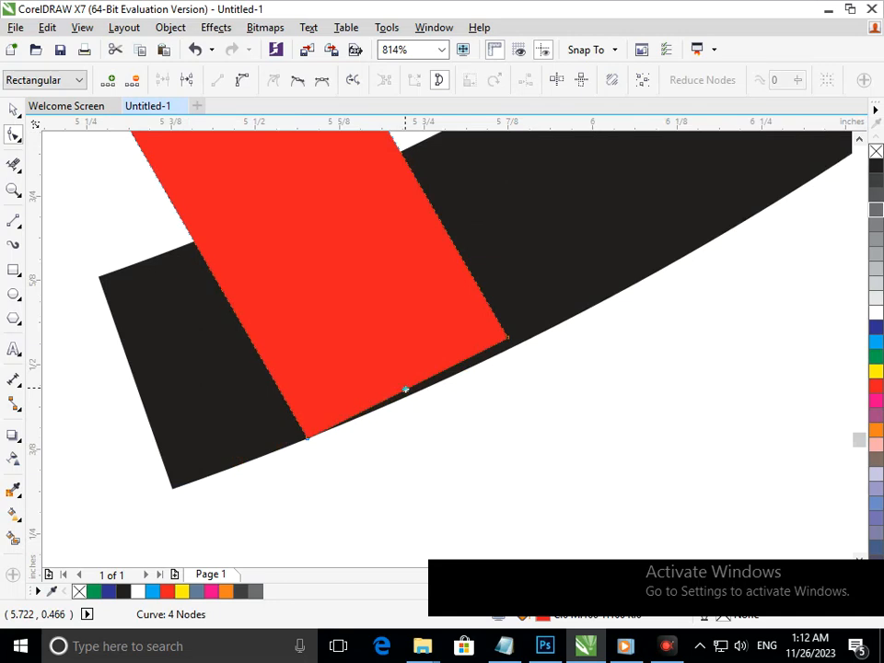
left_click(405, 390)
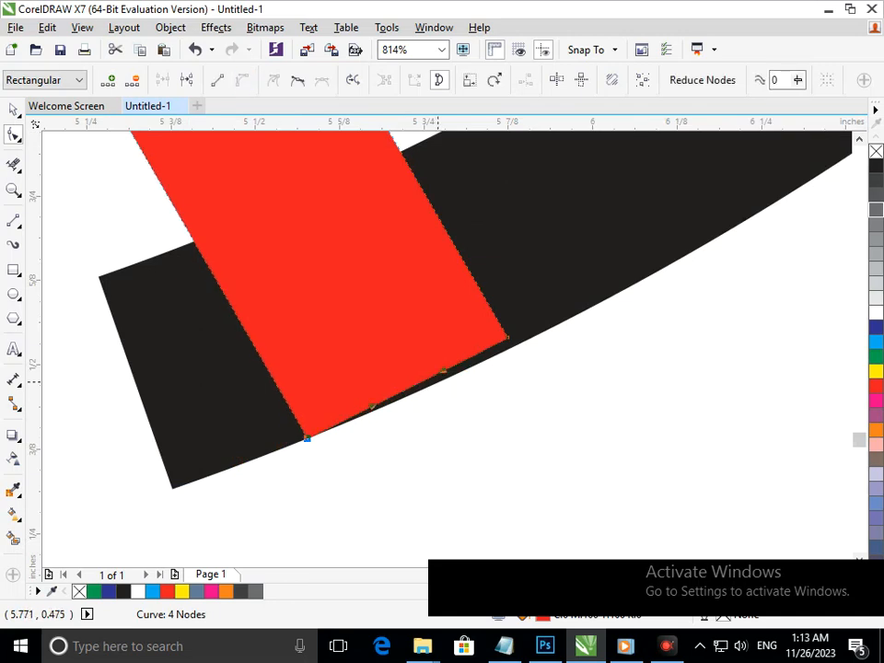
left_click_drag(433, 377, 449, 380)
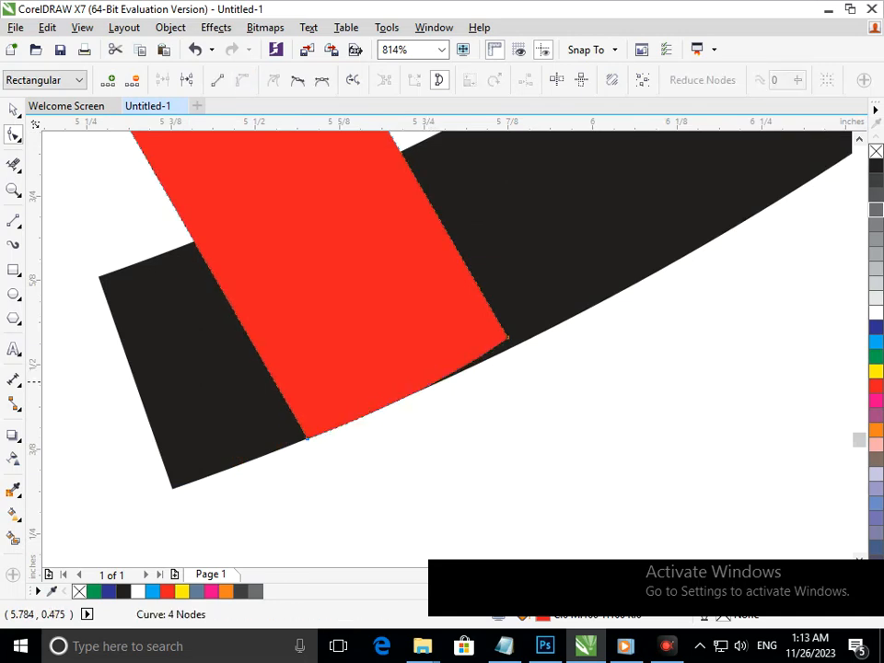
left_click_drag(506, 337, 511, 348)
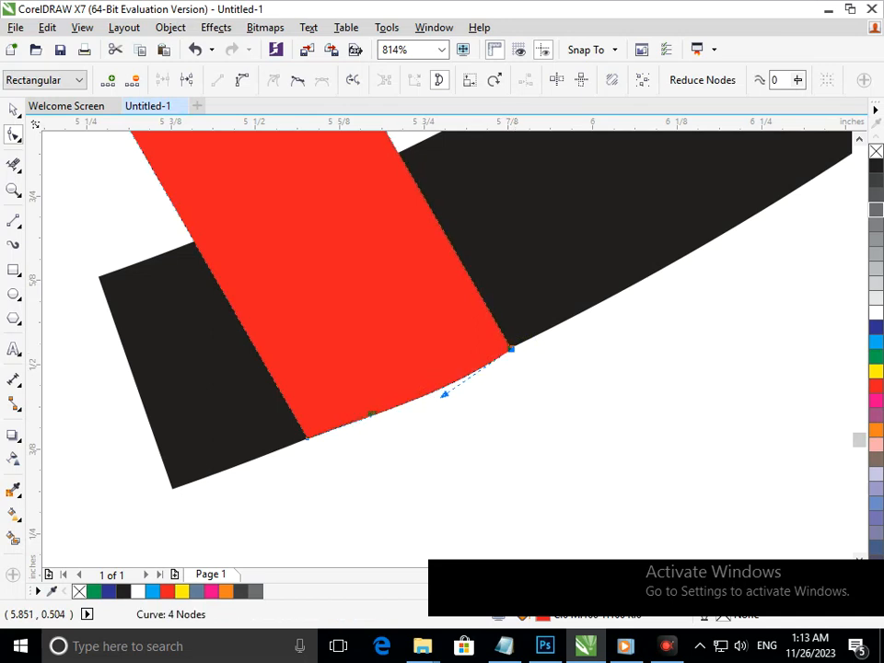
left_click_drag(444, 393, 425, 394)
scroll(427, 439, "down", 5)
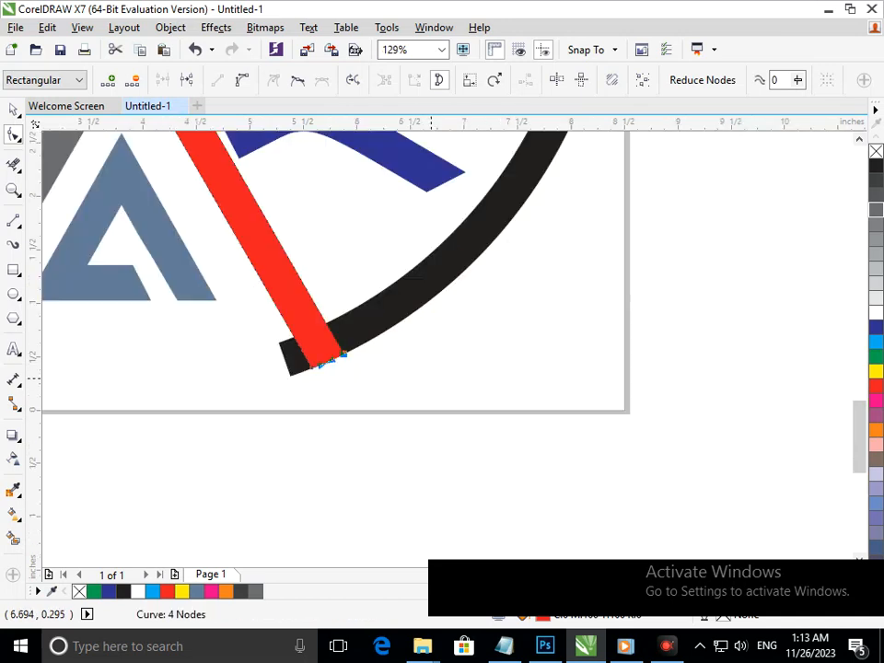
left_click(13, 109)
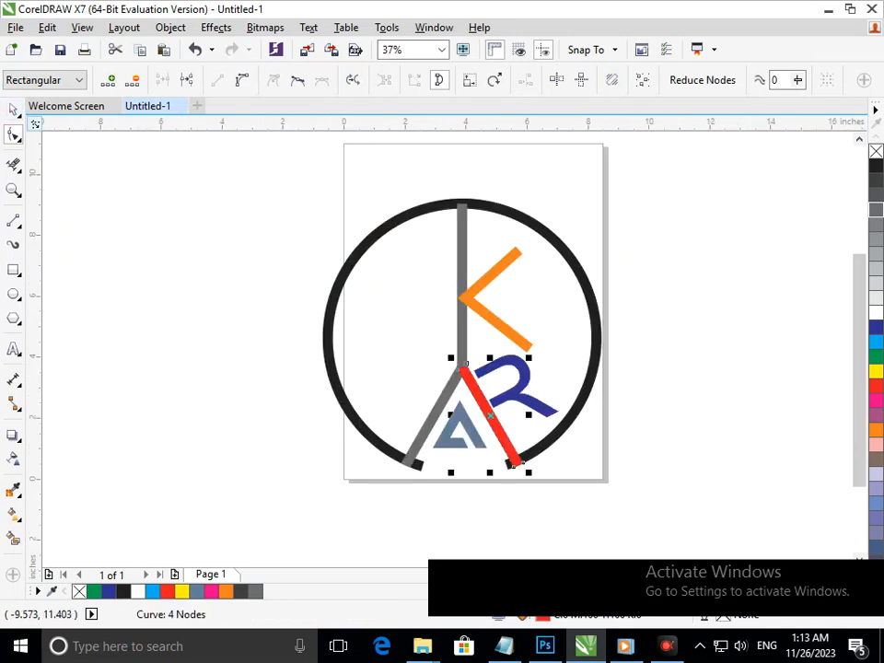
left_click(150, 309)
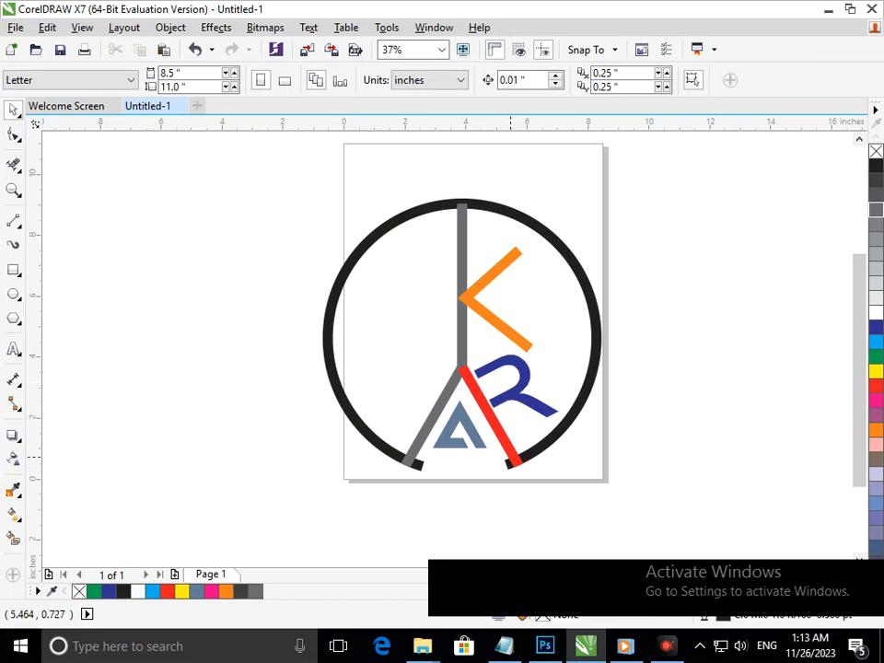
Step: Try sending the red bar and the gray bar behind the black ring, and undo both order changes
left_click(510, 457)
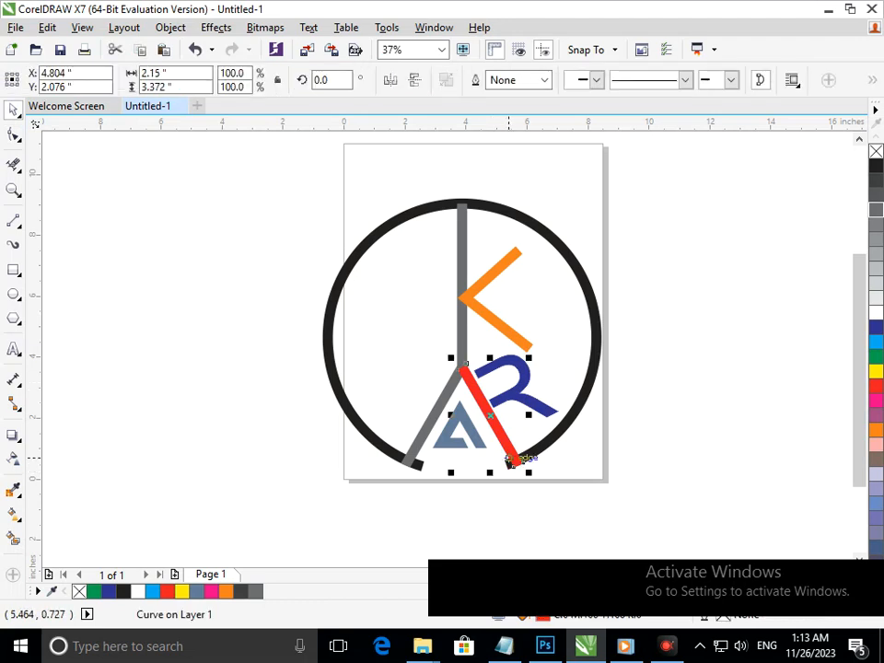
left_click(649, 422)
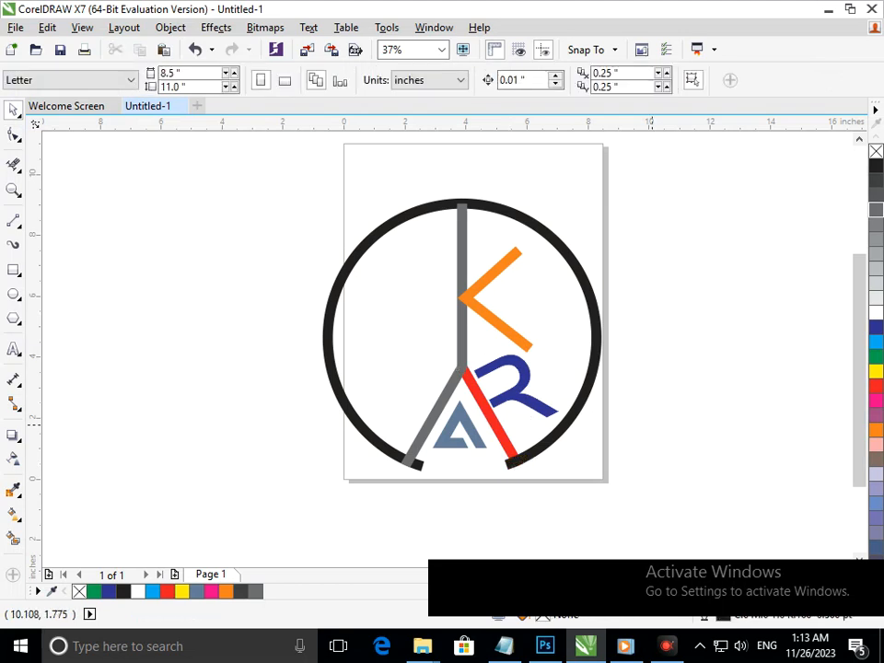
left_click(416, 447)
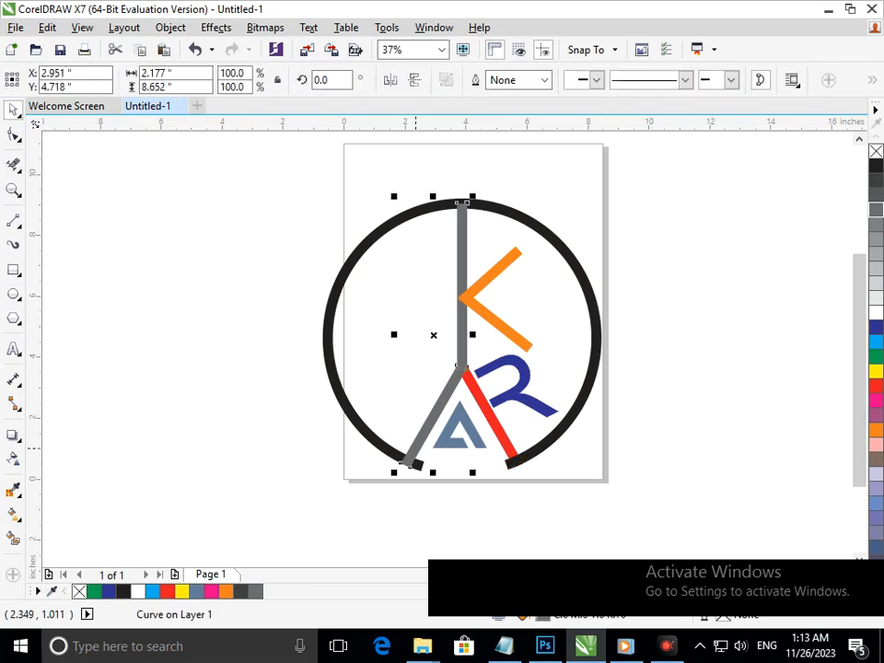
left_click(654, 476)
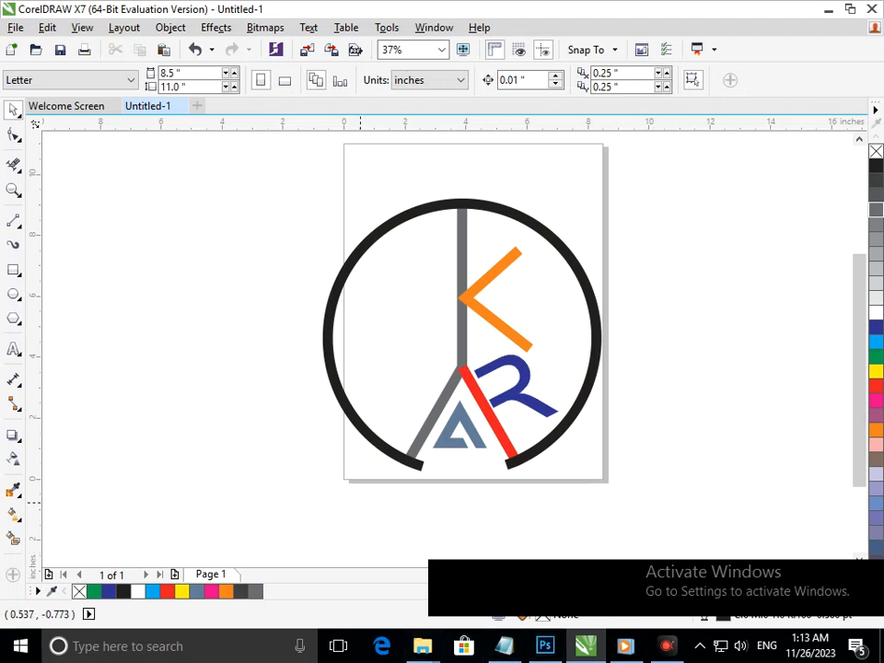
key("ctrl+z")
key("ctrl+z")
left_click(653, 451)
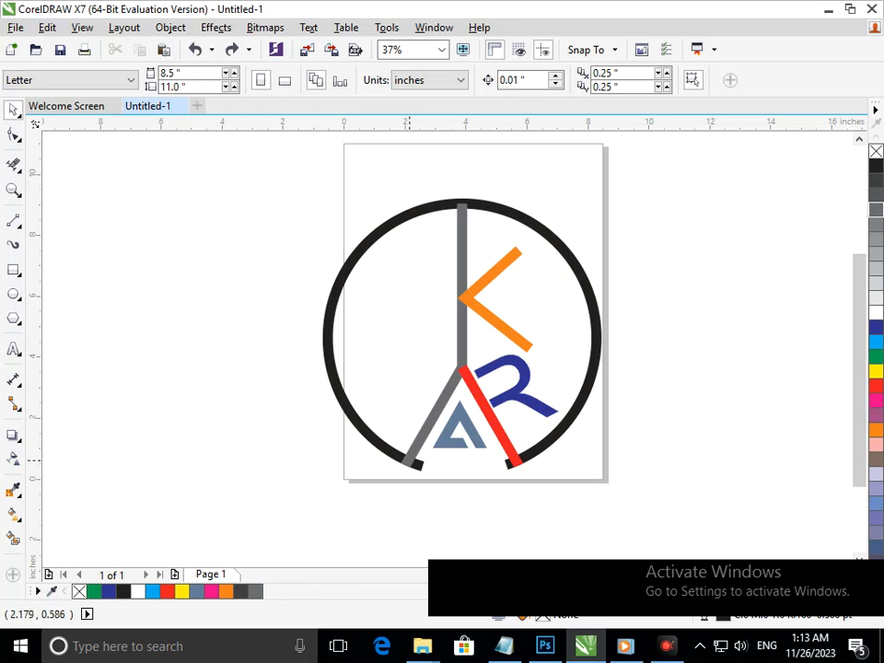
Step: Try to smart-fill the short ring piece beyond the gray bar in blue-gray, and undo the fill
scroll(422, 470, "up", 5)
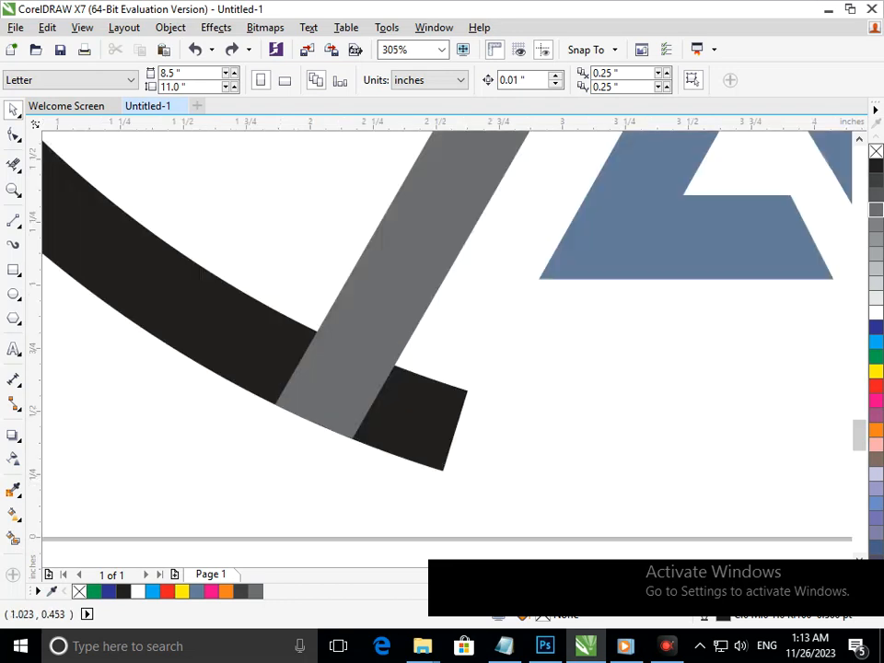
left_click(13, 539)
left_click(427, 428)
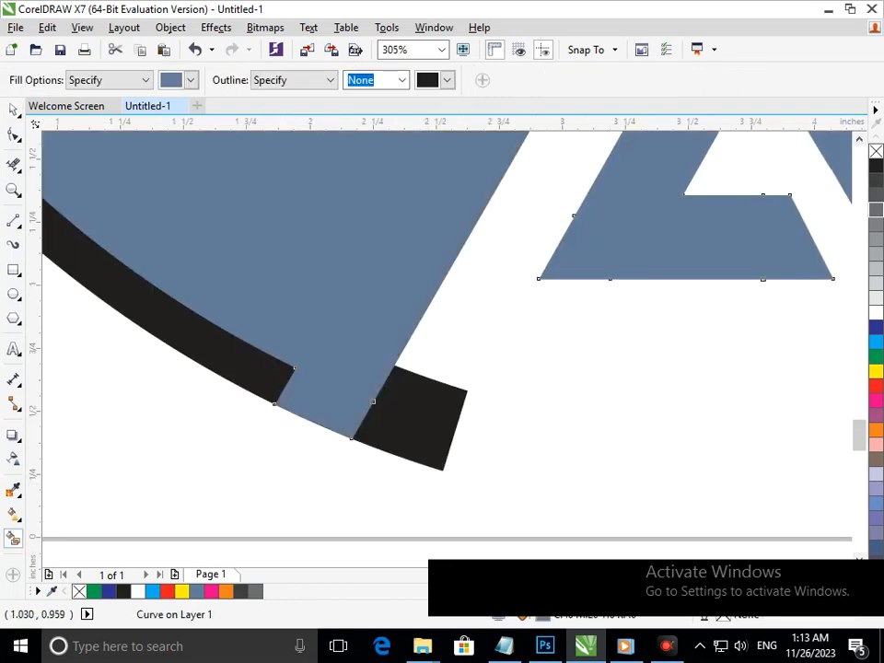
key("ctrl+z")
Step: Convert the black ring's outline to an object and smart-fill its end piece beyond the gray bar in blue-gray
left_click(13, 111)
left_click(425, 450)
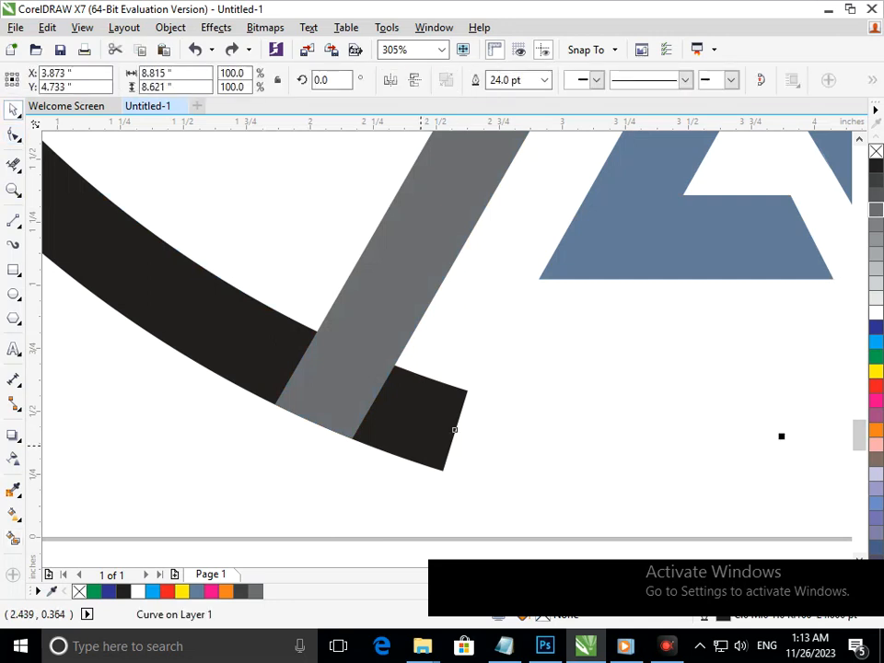
left_click(12, 539)
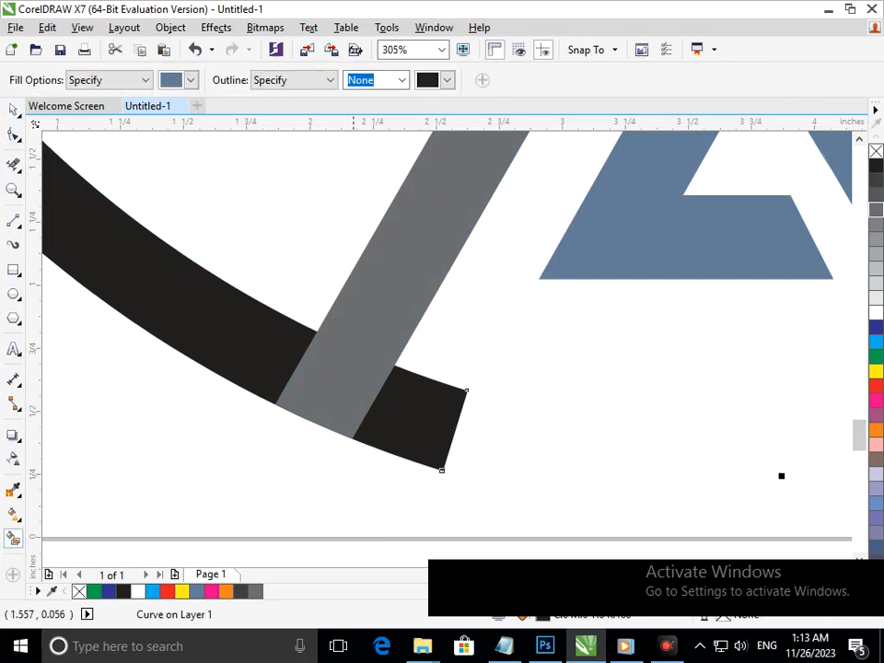
left_click(440, 424)
Step: Smart-fill the ring's end piece beyond the red bar and give it a red fill and outline
scroll(573, 378, "down", 6)
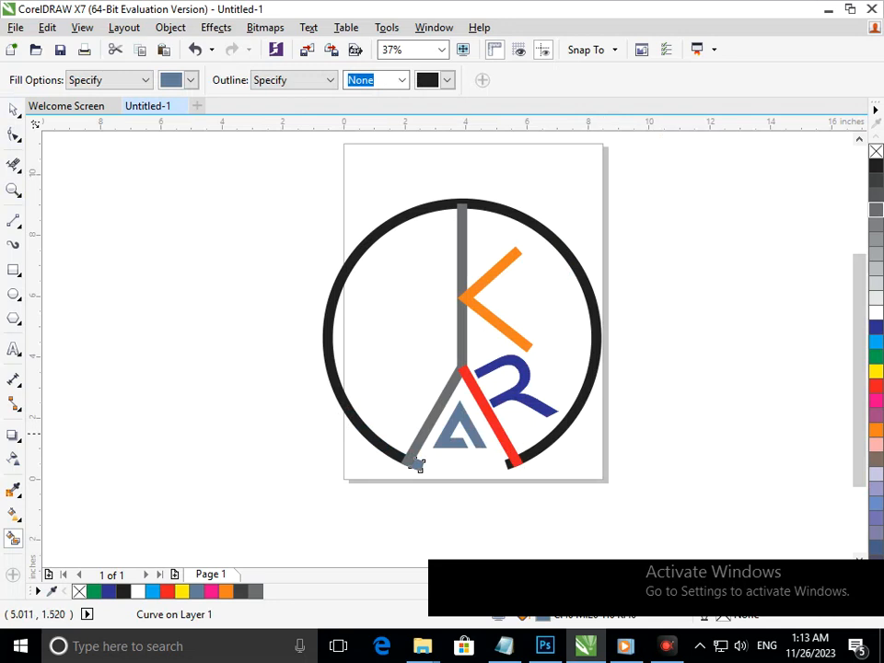
scroll(517, 477, "up", 5)
left_click(480, 399)
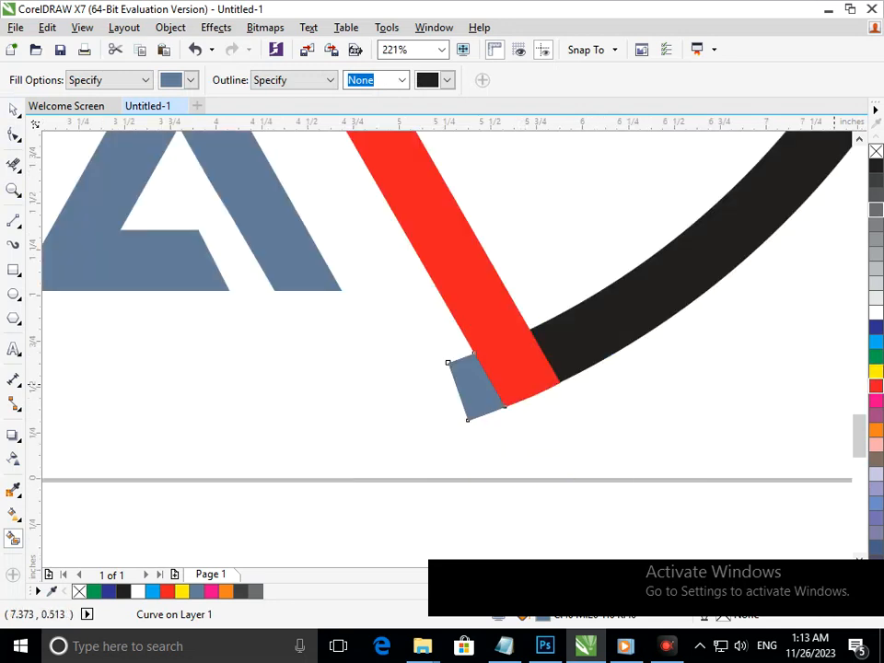
left_click(875, 386)
right_click(875, 387)
scroll(457, 410, "down", 5)
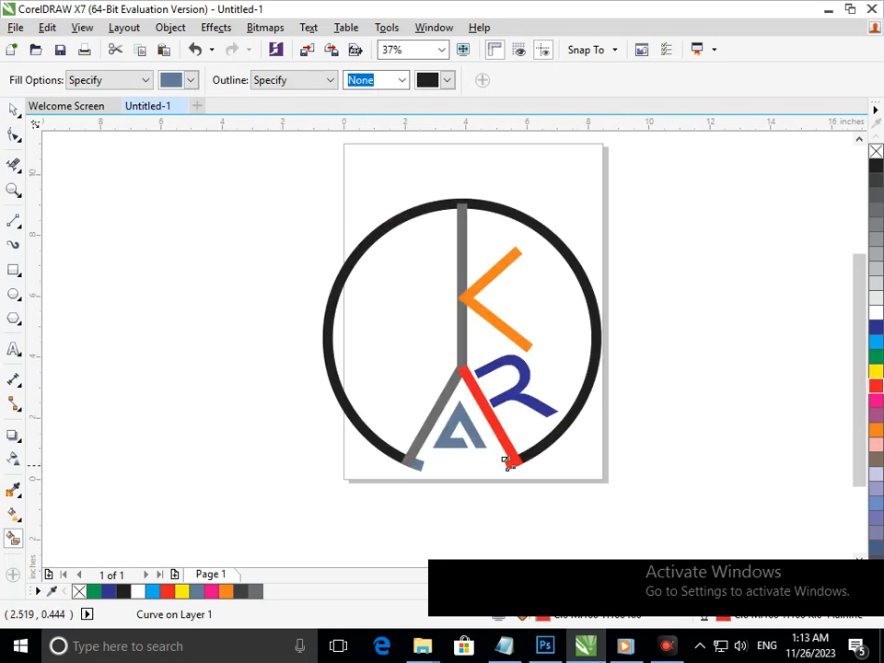
Step: Sample the gray bar's color and apply it to the blue-gray ring end piece beside that bar
left_click(411, 459)
scroll(411, 458, "up", 9)
scroll(415, 464, "down", 9)
key("F5")
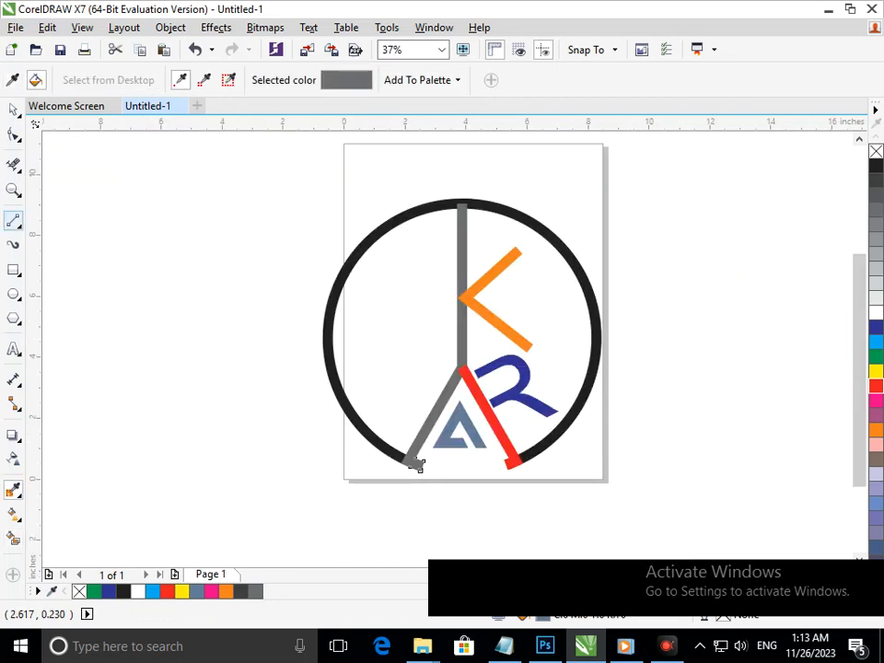
left_click(13, 109)
left_click(361, 501)
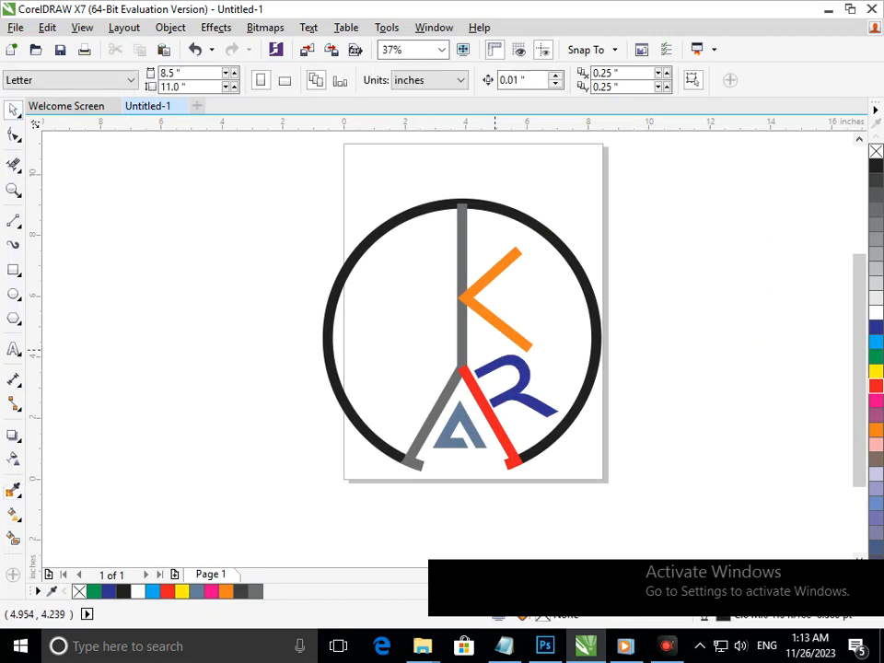
Step: Draw a vertical line about 1.29 inches long across the orange chevron, just beyond the vertical gray bar's inner edge
scroll(507, 309, "up", 5)
left_click(322, 282)
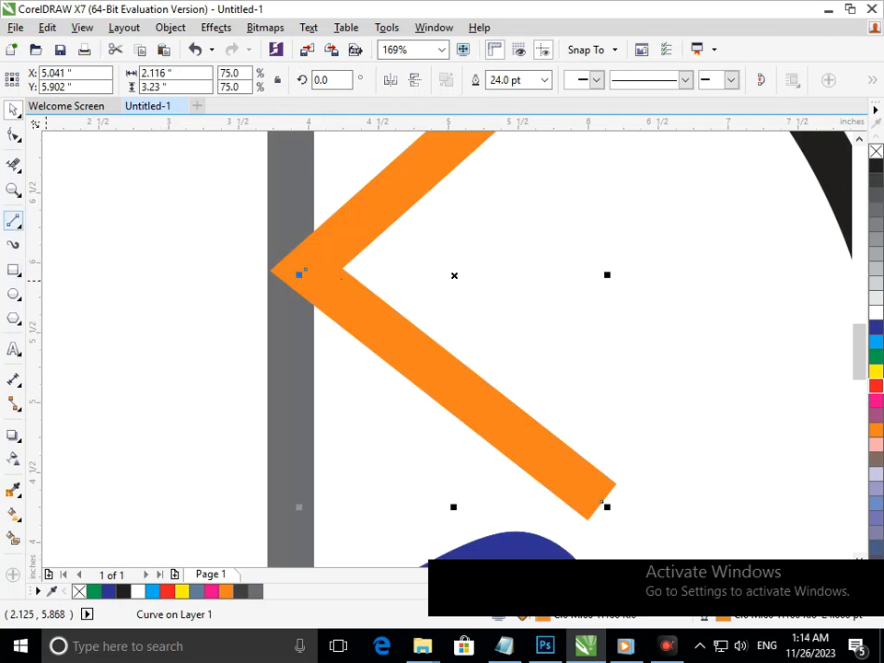
left_click_drag(326, 195, 326, 375)
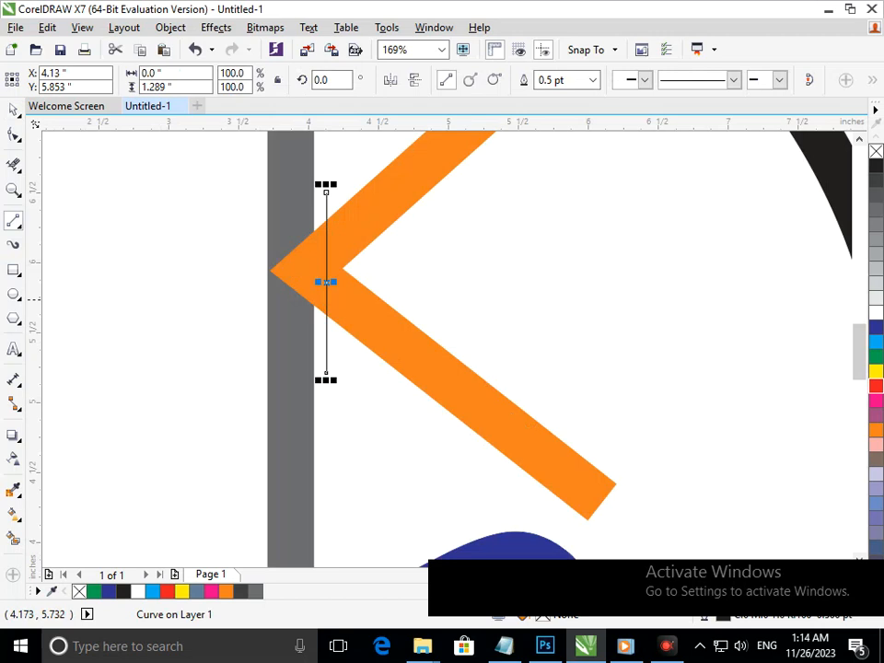
Step: Try to smart-fill the orange chevron beyond the vertical line in blue-gray, and undo the fill
left_click(14, 539)
left_click(436, 367)
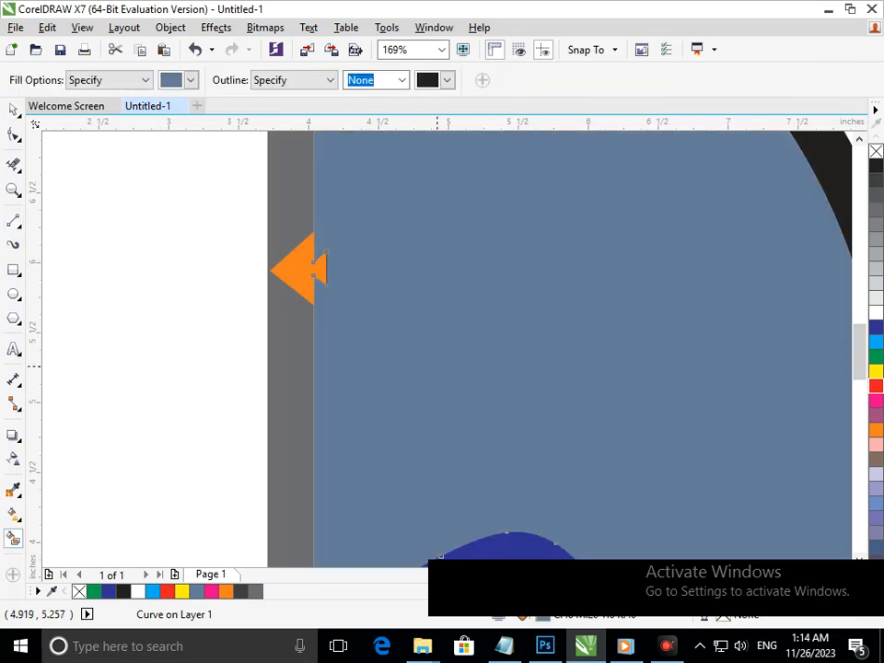
key("ctrl+z")
key("ctrl+shift+z")
key("ctrl+z")
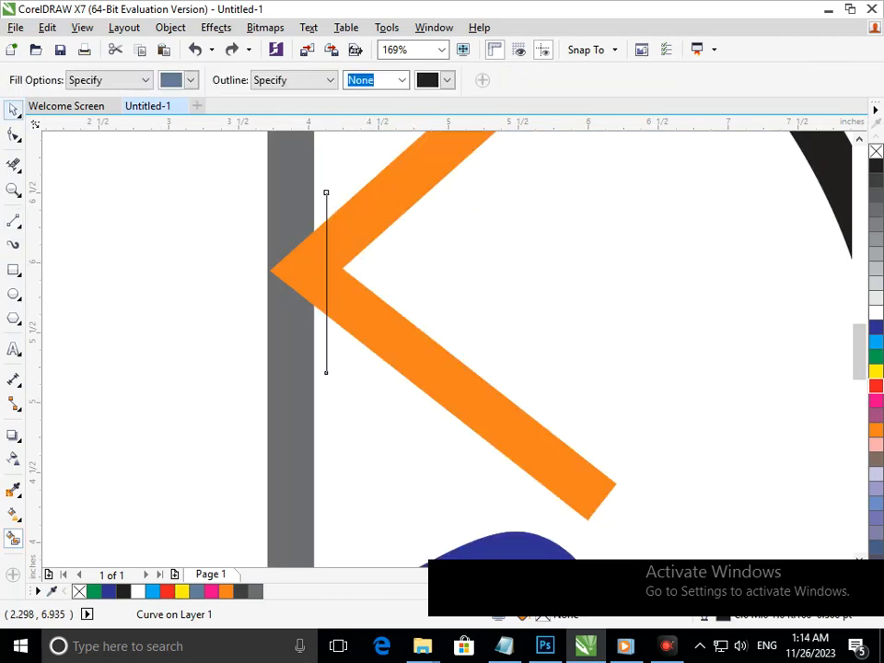
Step: Try moving the orange chevron outside the ring, and undo the move
left_click(13, 109)
left_click(120, 208)
scroll(443, 341, "down", 3)
left_click_drag(516, 319, 712, 329)
key("ctrl+z")
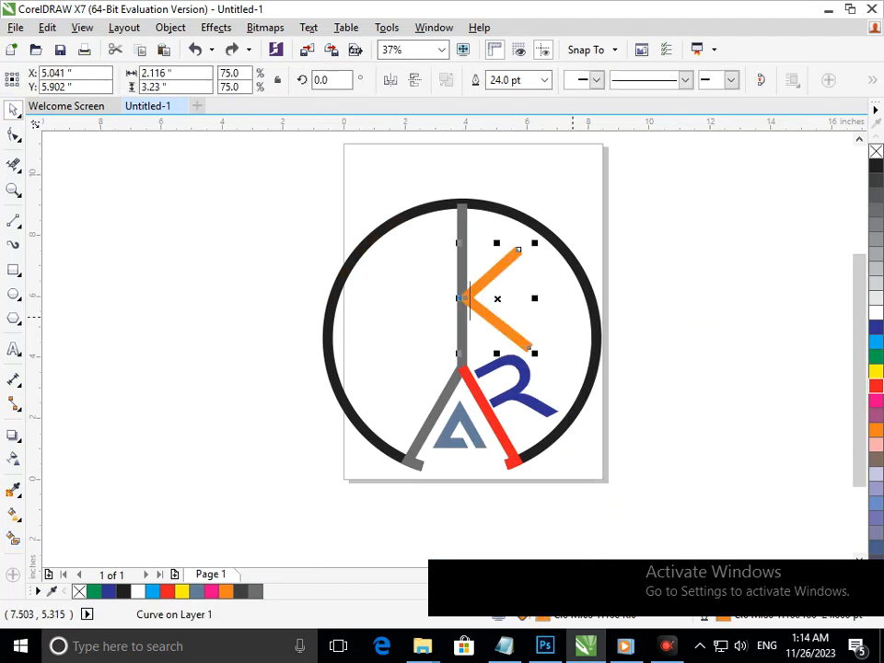
Step: Convert the orange chevron's outline to an object and smart-fill its two arms beyond the vertical line in blue-gray
key("ctrl+shift+q")
left_click(13, 538)
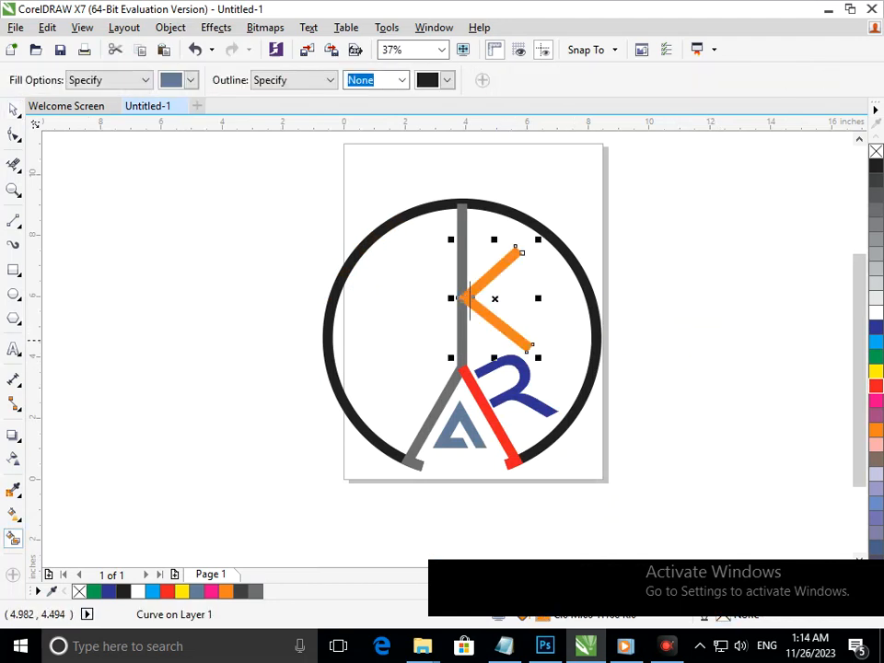
left_click(469, 300)
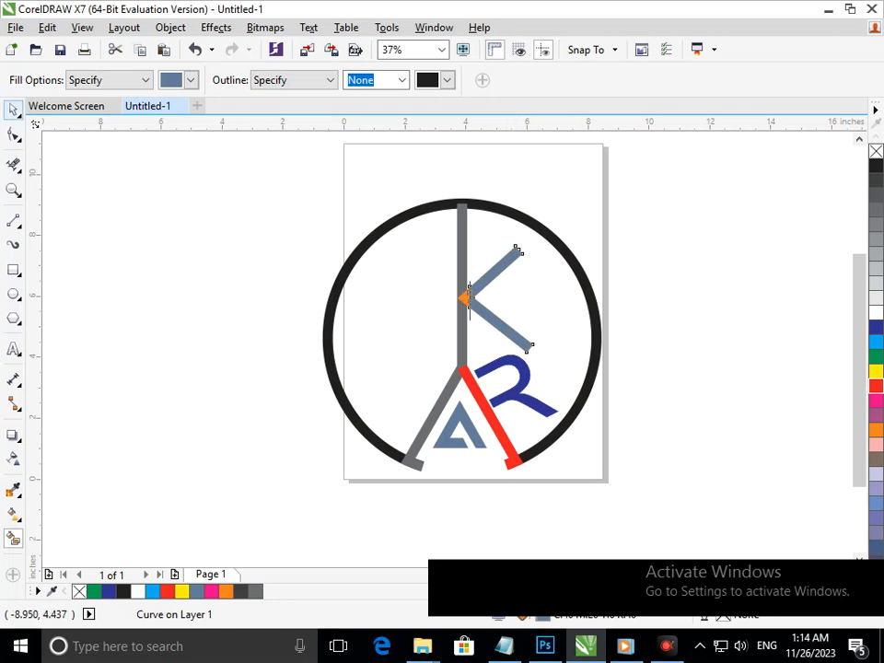
left_click(13, 110)
left_click(189, 347)
Step: Delete the original orange chevron and the vertical cutting line, keeping only the trimmed blue-gray piece
scroll(481, 293, "up", 2)
left_click(418, 320)
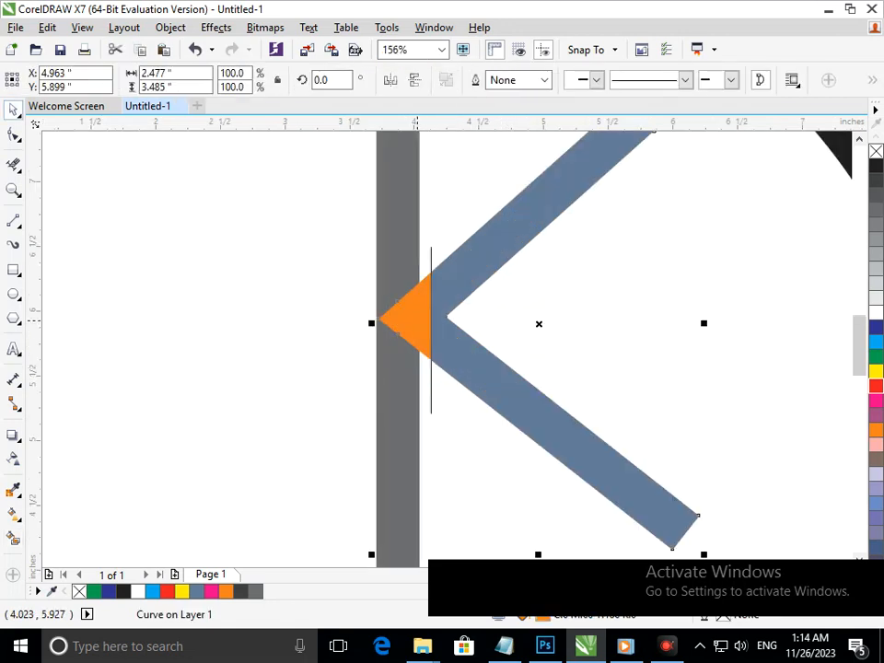
key("Delete")
left_click(431, 332)
key("Delete")
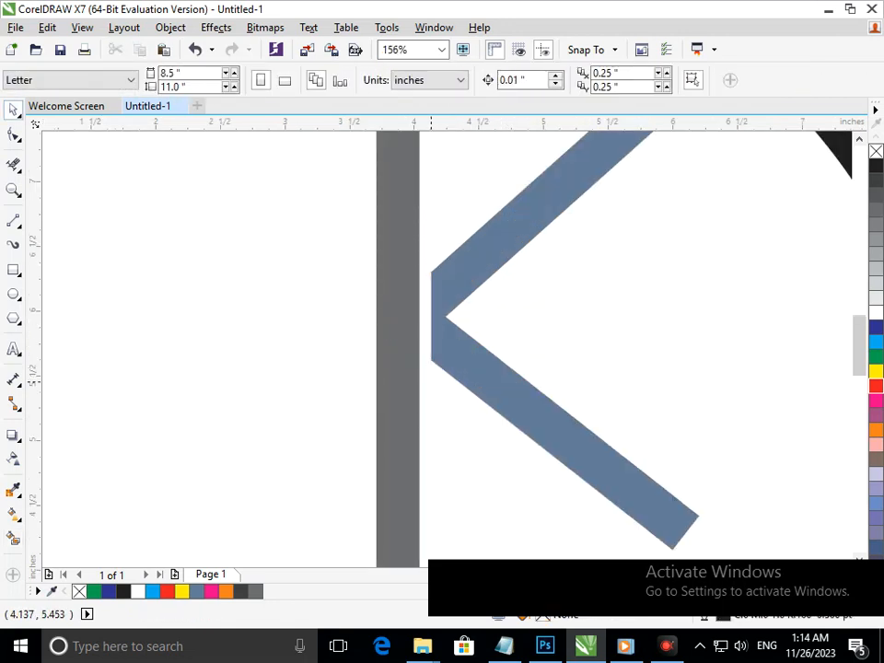
Step: Try dark blue on the K's trimmed chevron, and settle on an orange fill
scroll(478, 288, "down", 2)
left_click(520, 338)
left_click(875, 326)
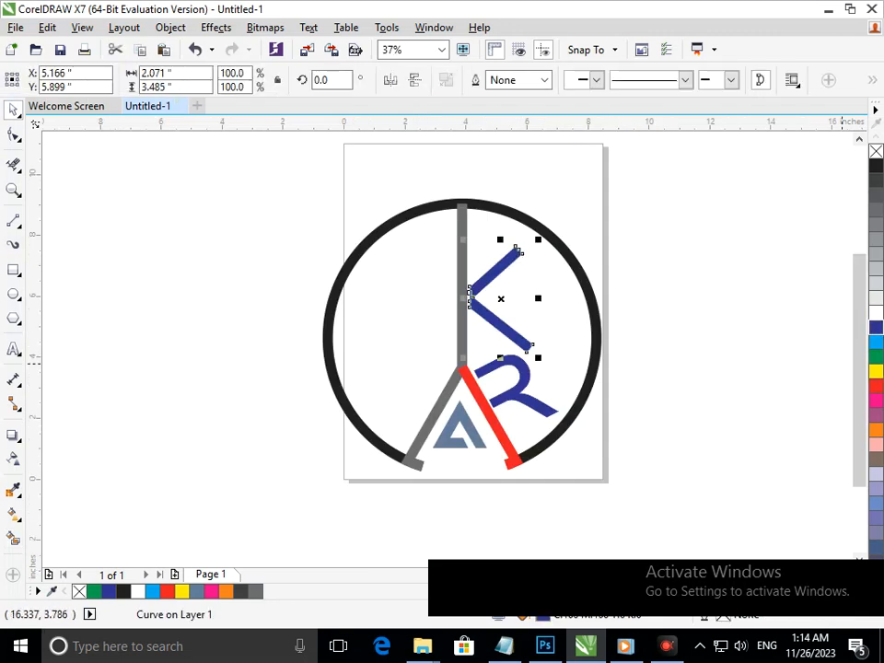
left_click(776, 376)
left_click(505, 326)
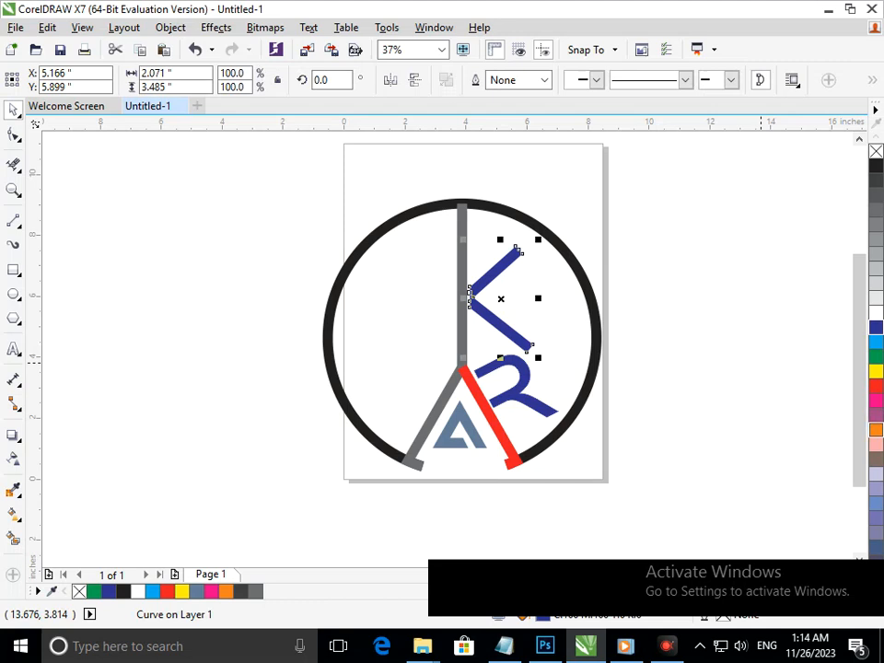
left_click(876, 429)
left_click(770, 424)
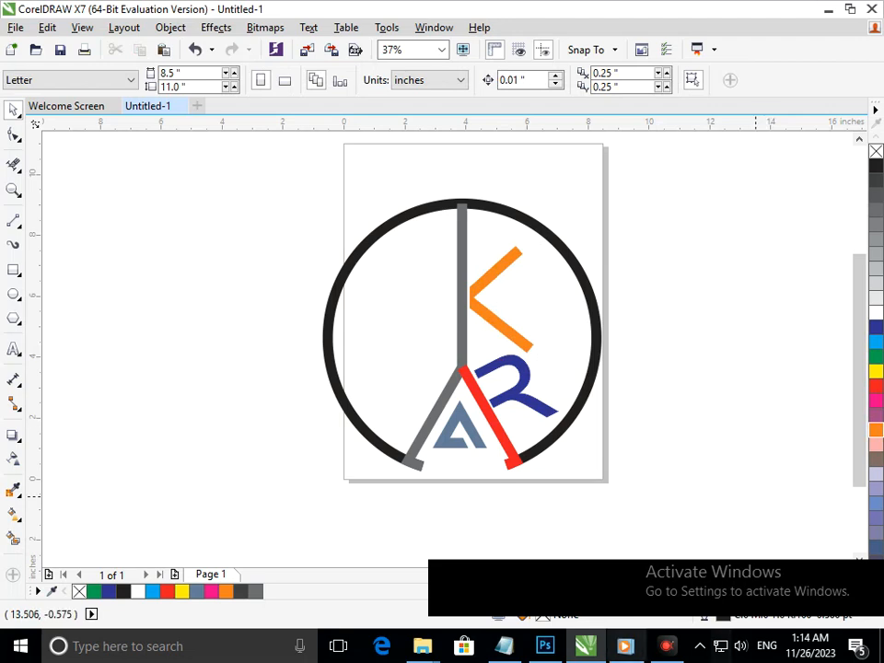
Step: Add artistic text outside the page reading "company" and "name" on two lines
left_click(14, 349)
left_click(90, 264)
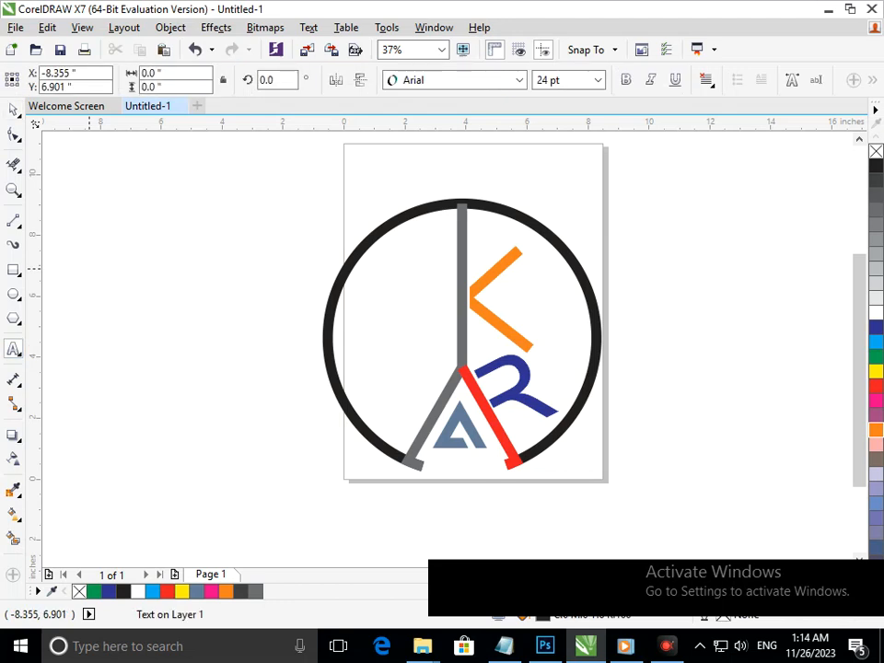
type("compan")
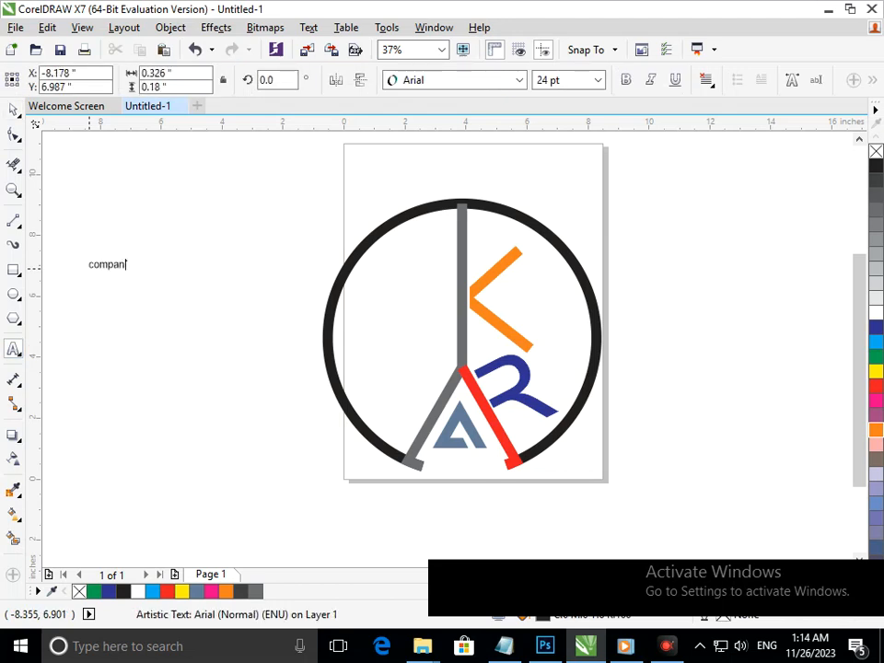
type("y")
key("Return")
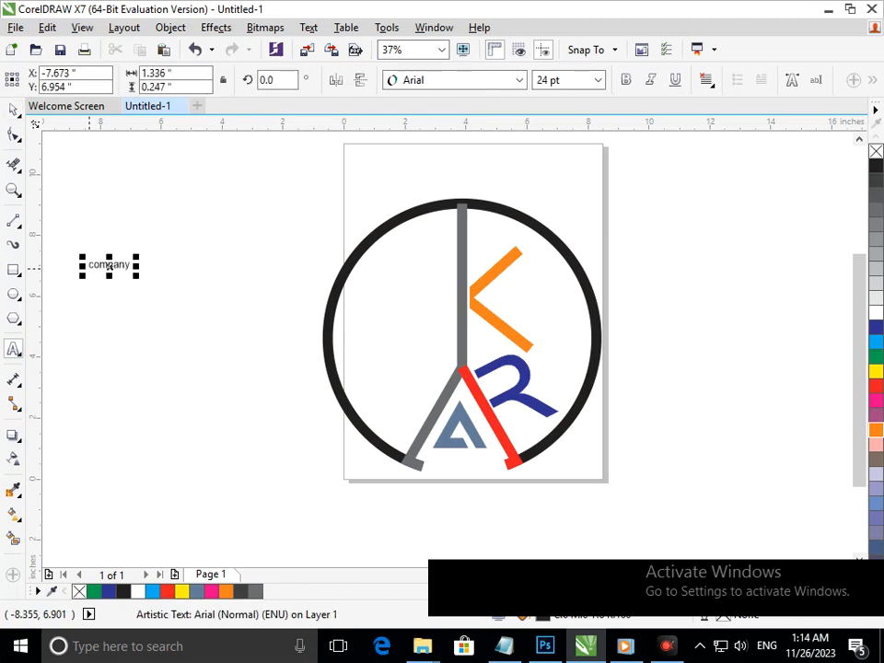
type("name")
Step: Enlarge the text to about 65 pt and move it into the empty left half of the ring
left_click_drag(140, 289, 170, 314)
left_click(13, 109)
left_click_drag(95, 240, 401, 313)
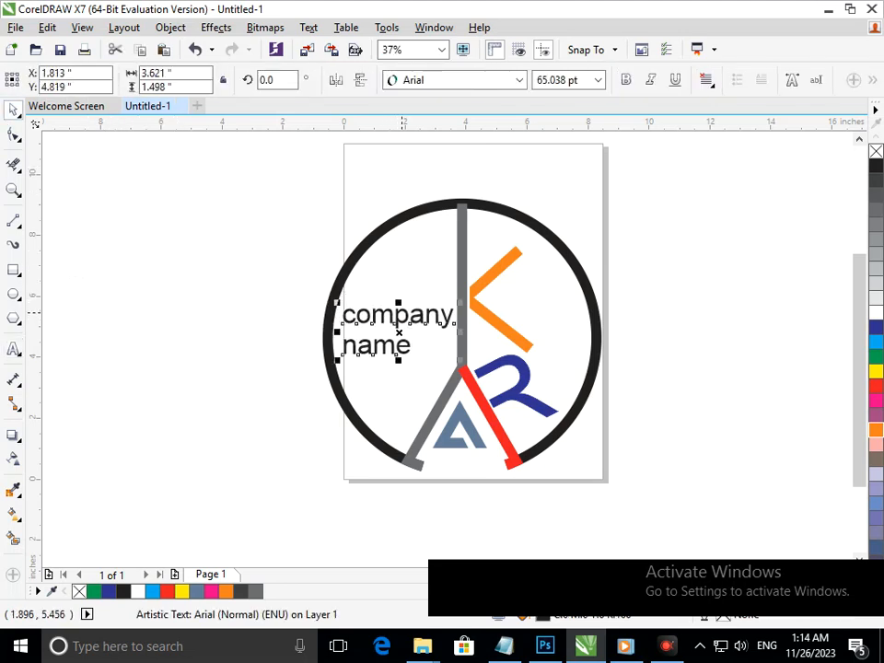
Step: Indent the word "name" so it sits centered under "company", and adjust the text's position within the ring
double_click(347, 350)
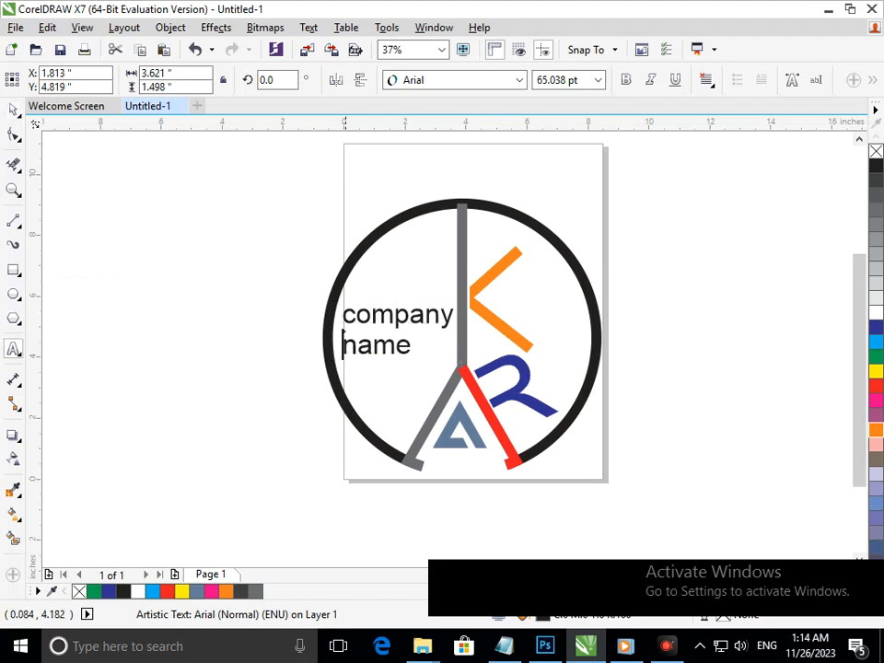
left_click(13, 109)
left_click(89, 261)
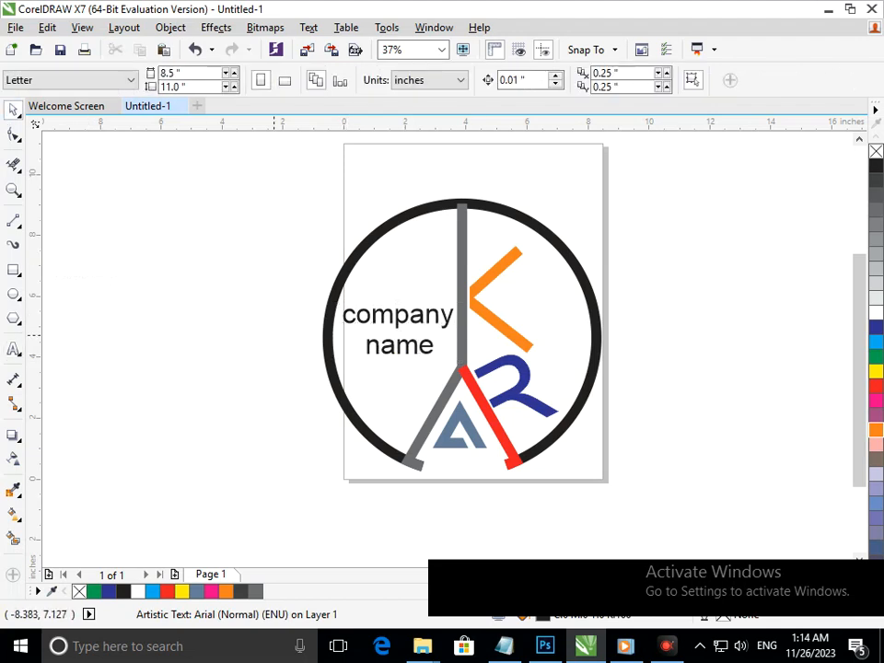
left_click(417, 349)
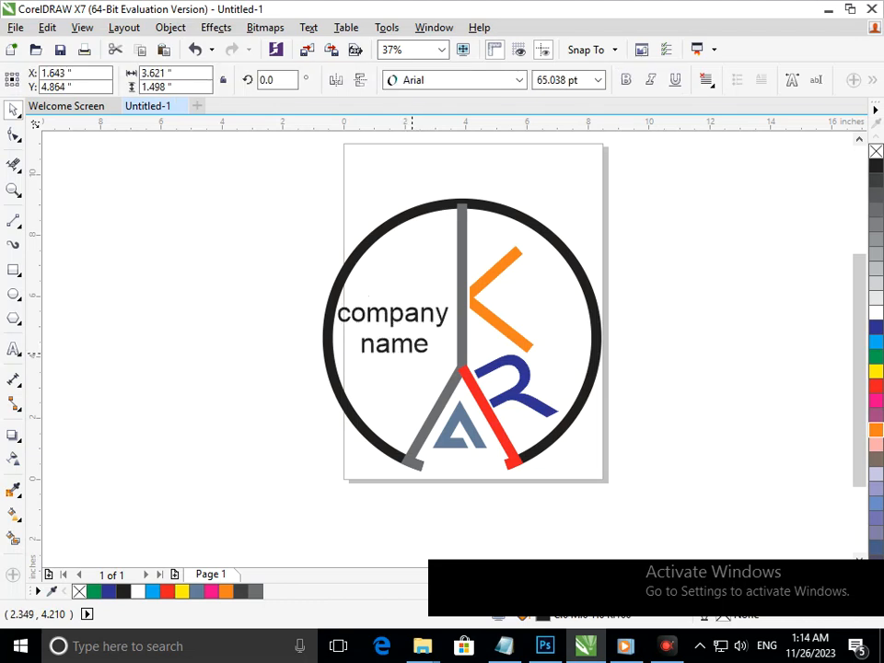
left_click_drag(415, 348, 413, 355)
Step: Capitalize the first letter of the text so the first line reads "Company"
double_click(345, 313)
key("BackSpace")
type("C")
Step: Set the whole text in Bernard MT Condensed and reposition it between the ring and the vertical gray bar
key("ctrl+a")
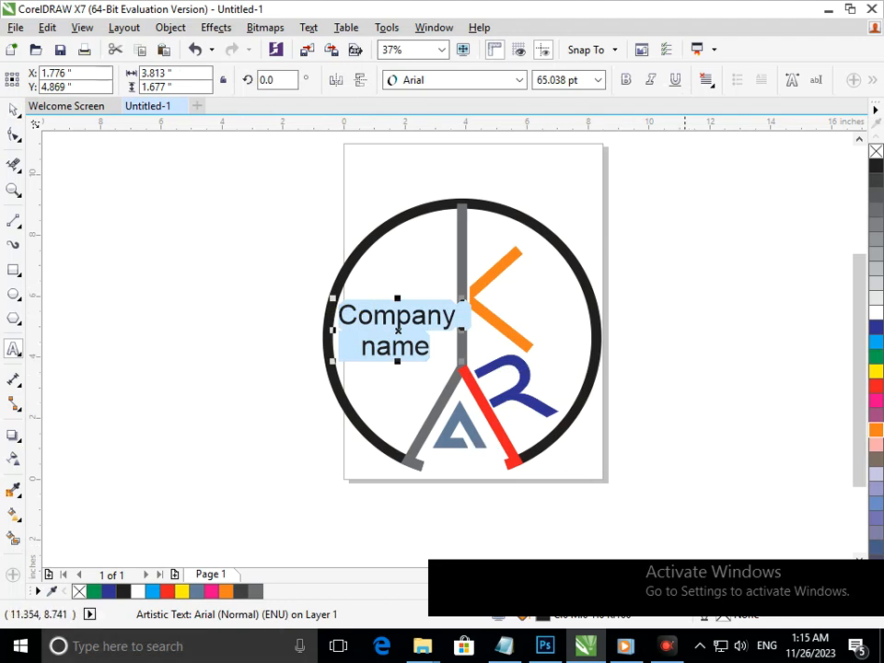
left_click(520, 80)
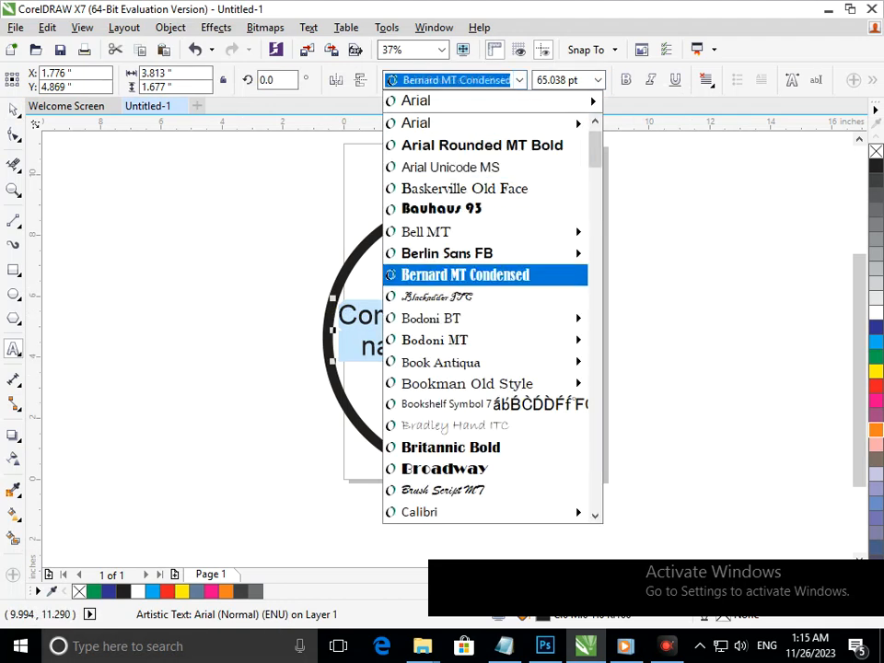
key("Return")
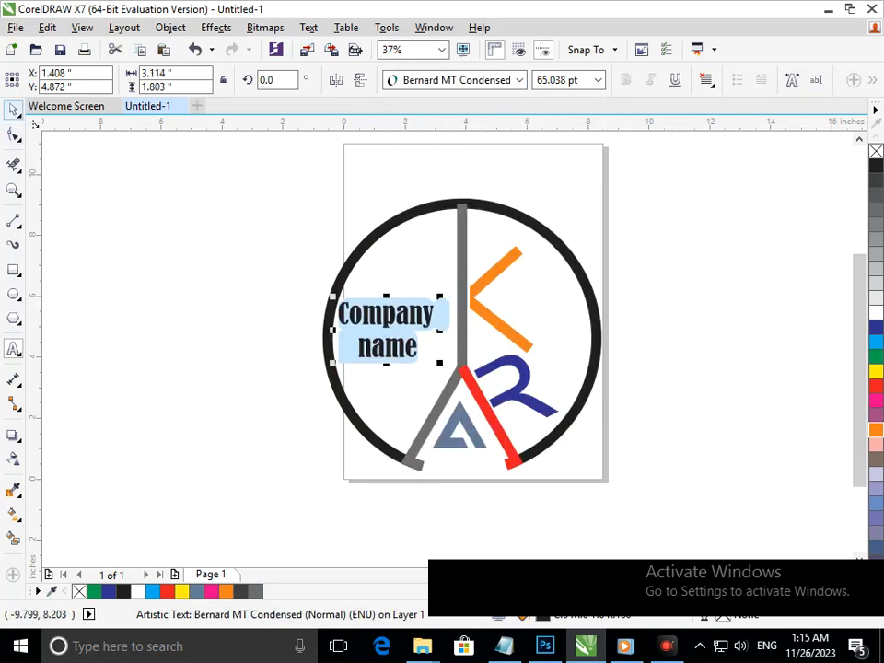
left_click(13, 110)
left_click(77, 270)
left_click_drag(412, 357, 341, 348)
Step: Color only the word "name" orange
double_click(421, 356)
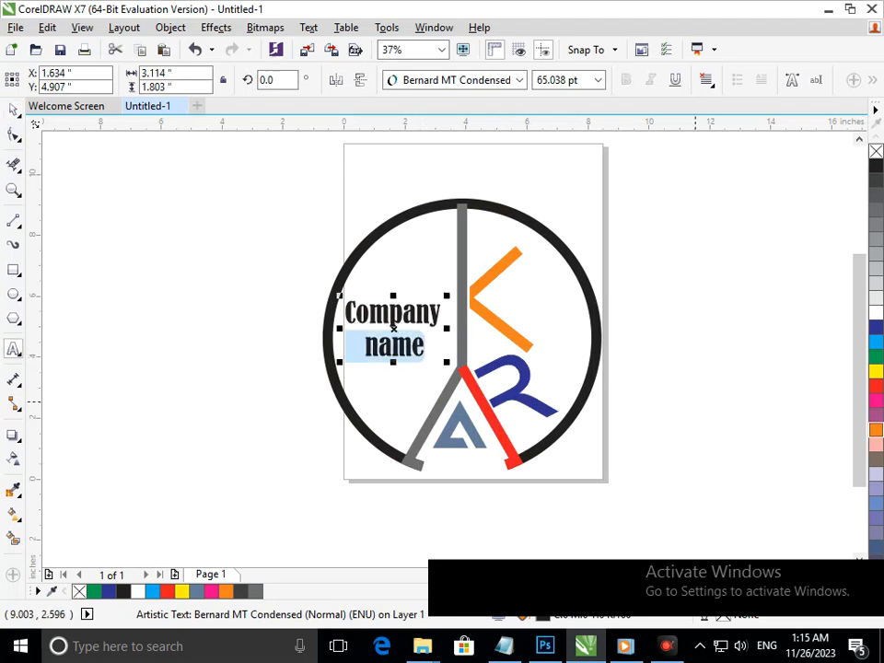
left_click(876, 429)
left_click(13, 110)
left_click(195, 480)
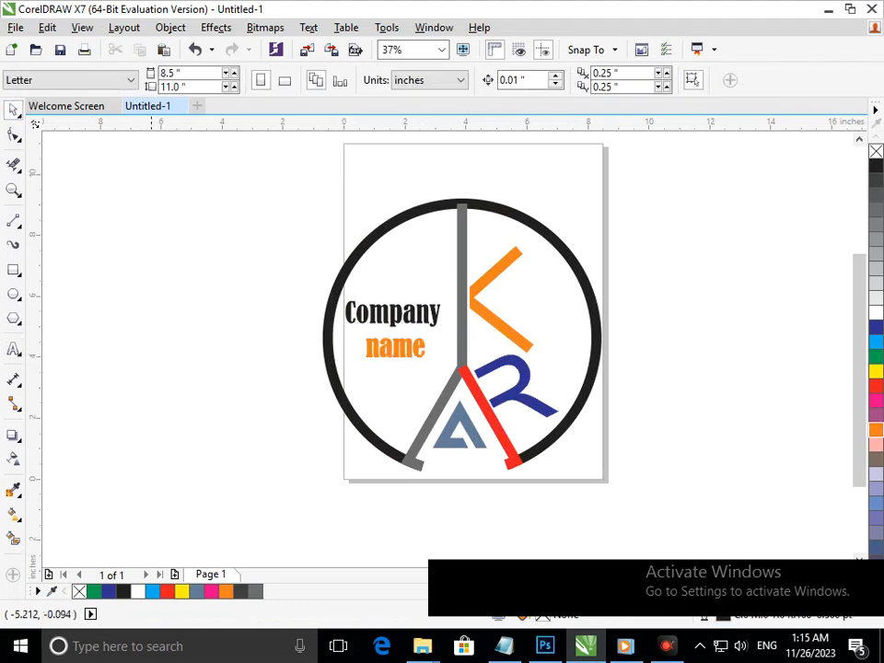
Step: Reshape the red bar's upper end, moving its two corners to the gray bars' edges for a clean joint
scroll(474, 373, "up", 5)
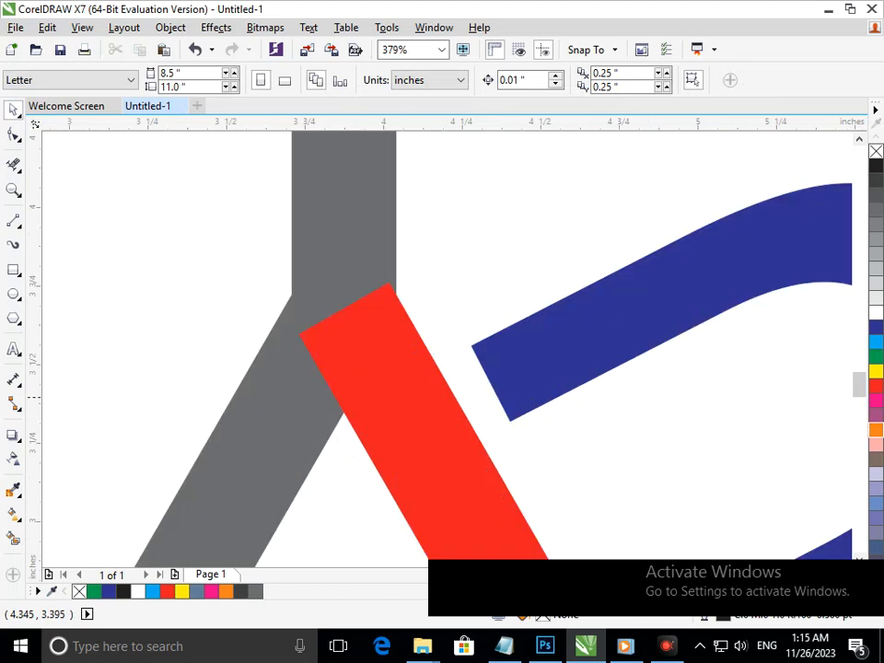
left_click(13, 135)
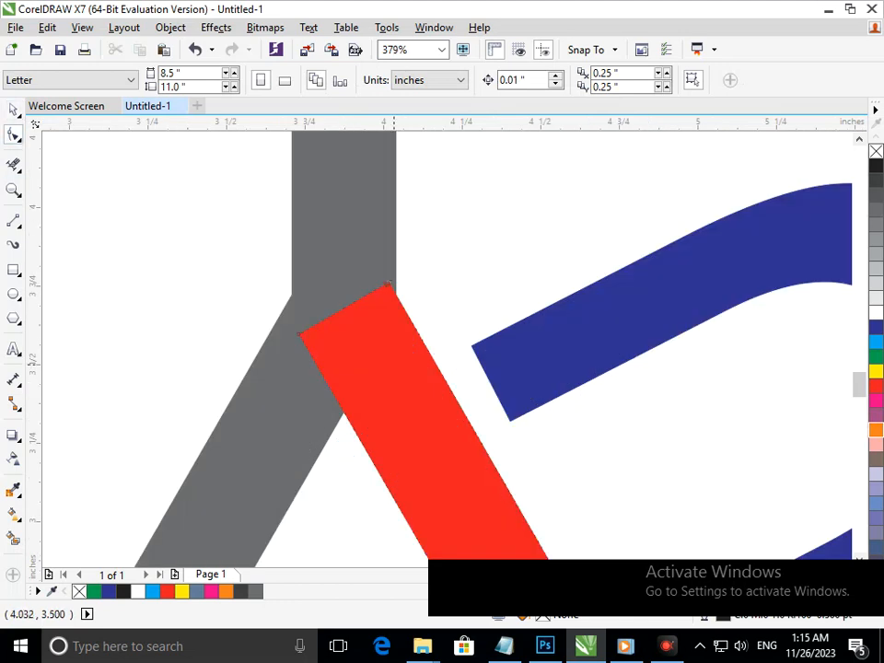
left_click(382, 311)
left_click_drag(390, 275, 397, 273)
mouse_move(297, 334)
left_mouse_down()
mouse_move(359, 421)
mouse_move(342, 411)
left_mouse_up()
mouse_move(399, 278)
left_mouse_down()
mouse_move(393, 323)
mouse_move(398, 314)
left_mouse_up()
key("F4")
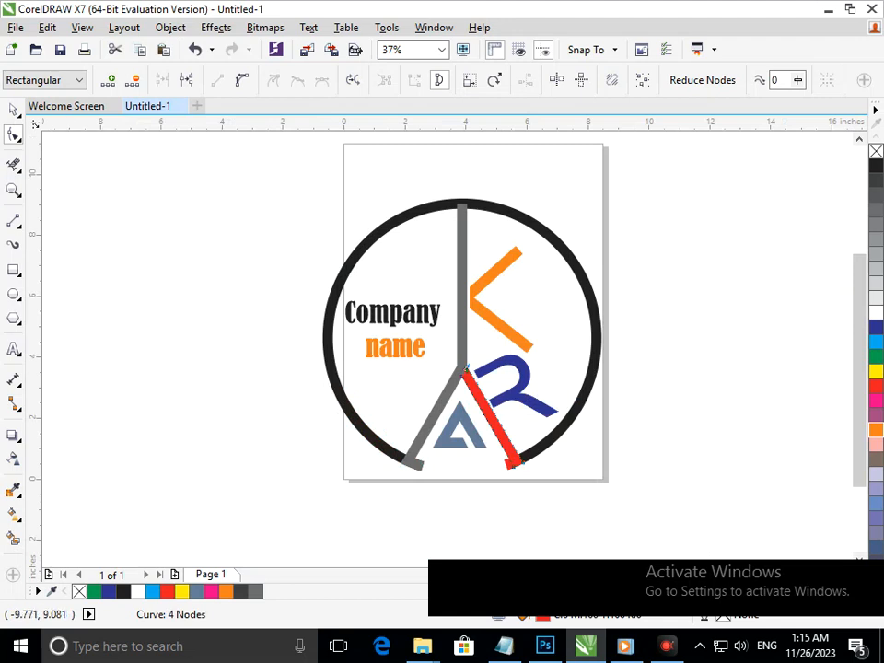
left_click(12, 110)
left_click(159, 212)
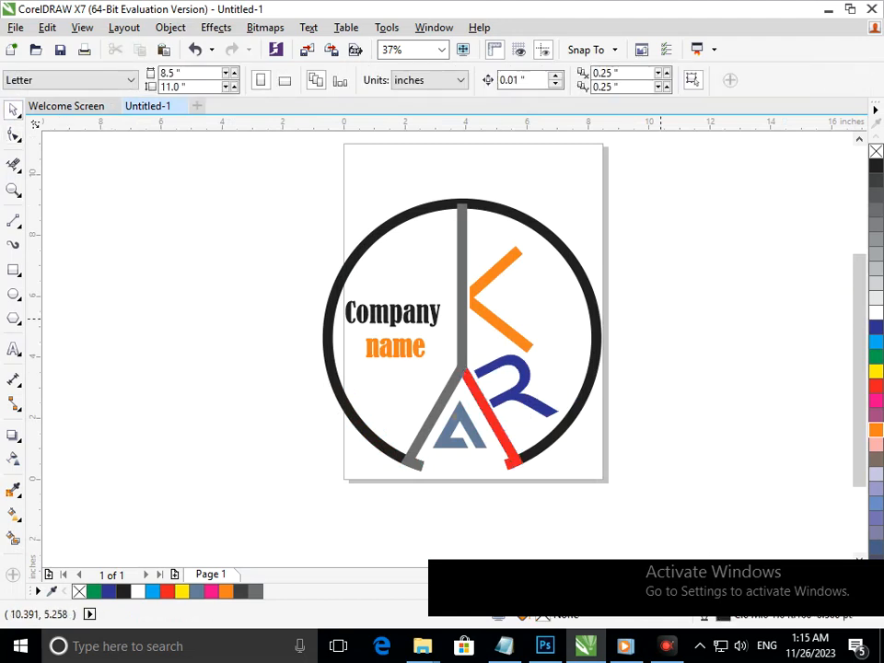
Step: Extend the upper end of the vertical gray bar by moving its two top corners up to the ring's outer edge
scroll(450, 232, "up", 6)
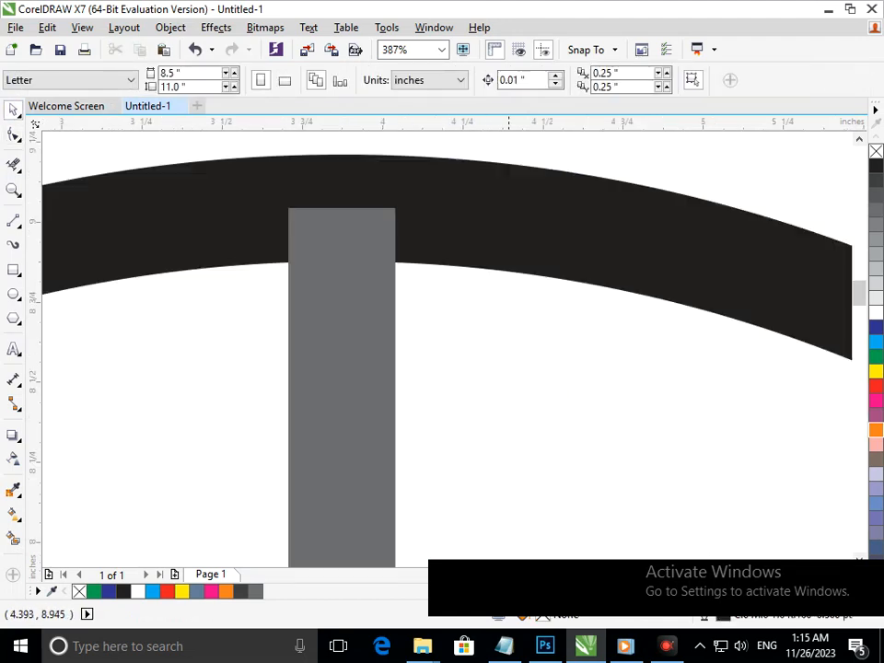
left_click(296, 244)
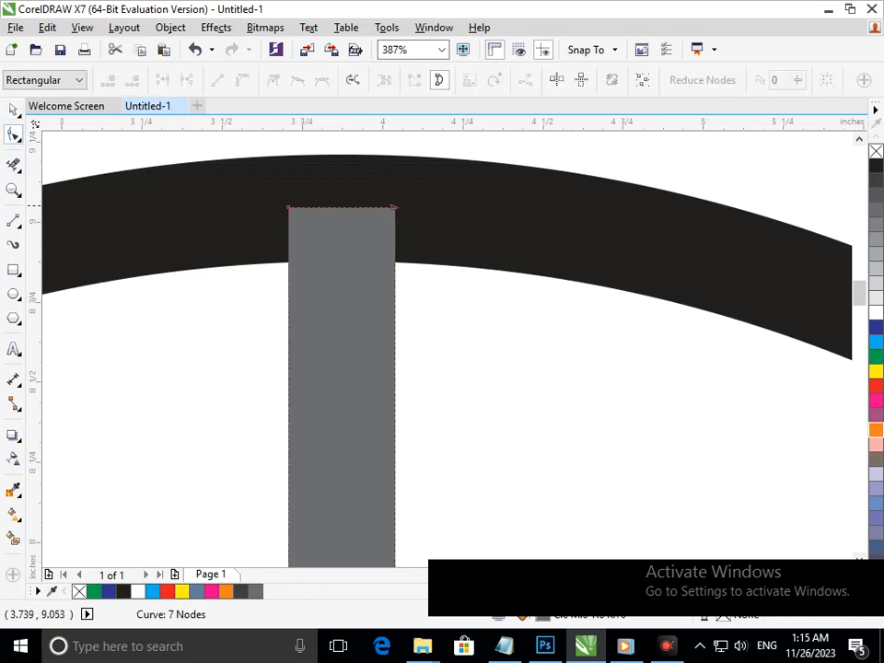
left_click(288, 207)
left_click_drag(289, 207, 285, 156)
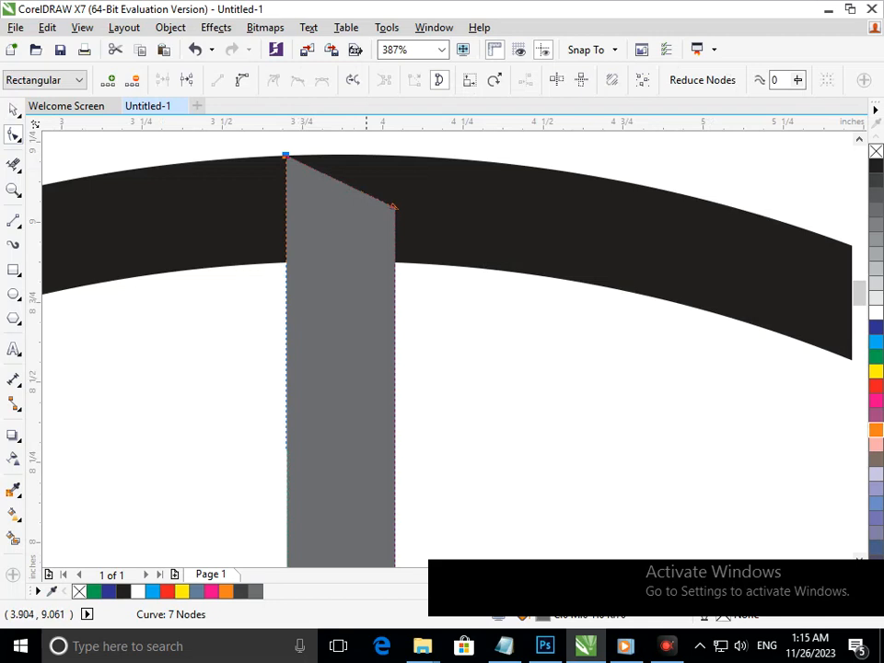
left_click_drag(394, 207, 394, 156)
key("shift+F4")
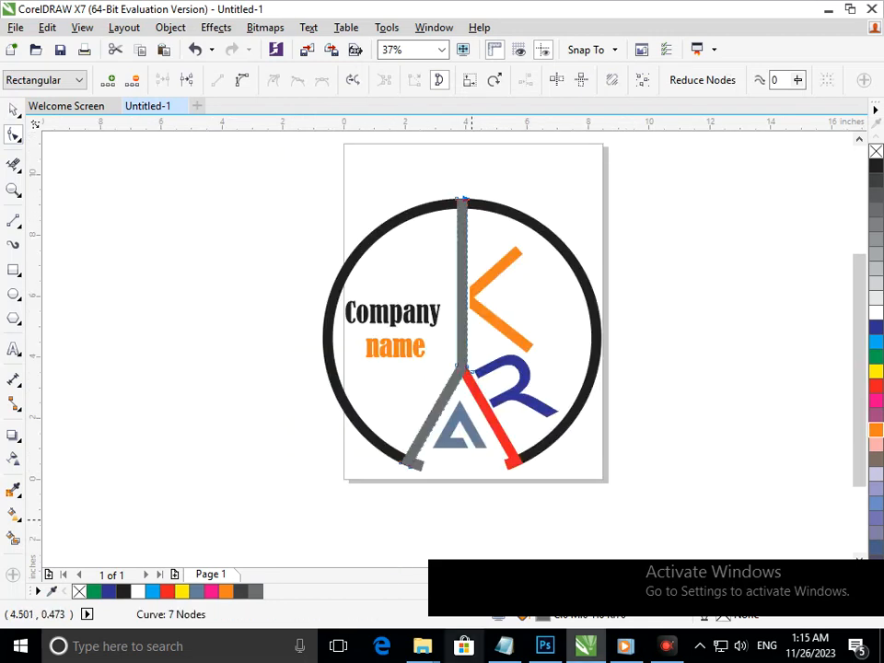
left_click(13, 110)
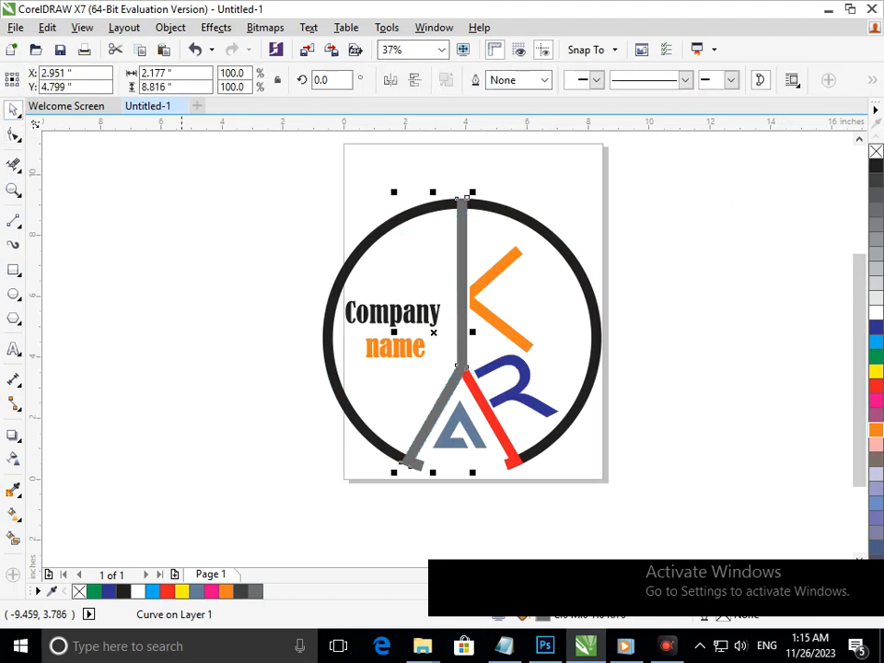
left_click(378, 463)
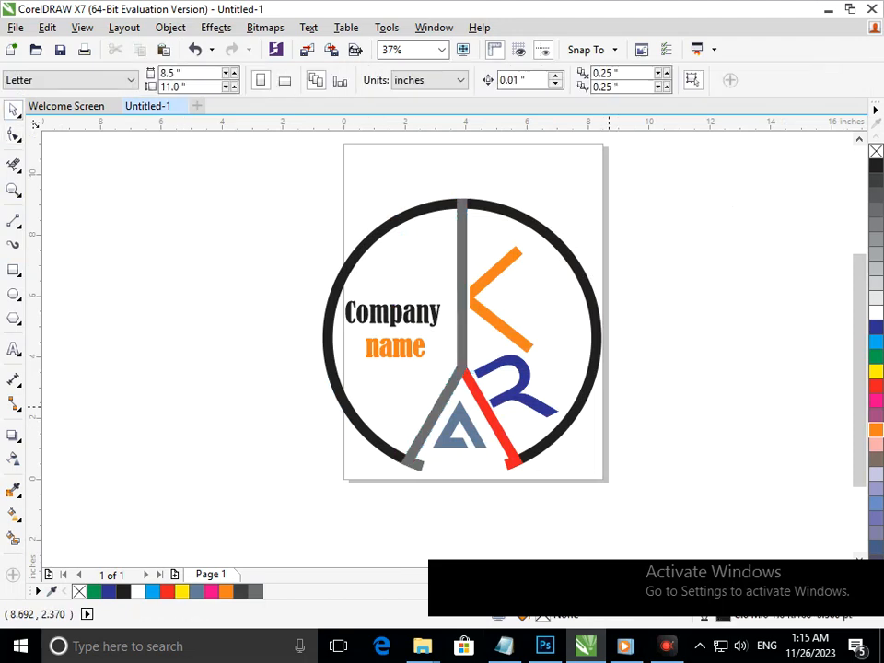
Step: Try scaling the blue R down to about 2.37 × 1.77 in and shifting it slightly toward the red bar
left_click(518, 408)
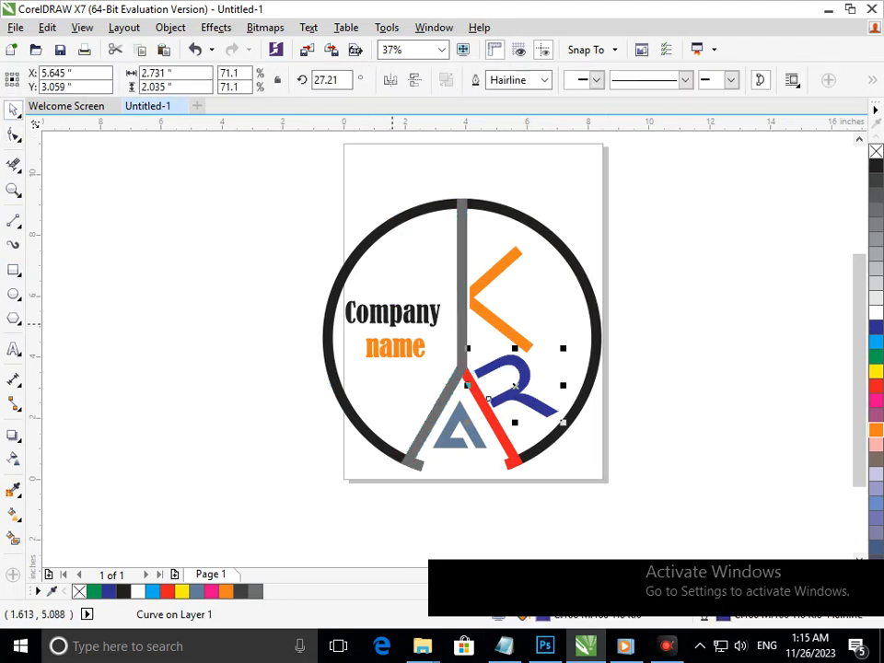
key("shift+F2")
left_click_drag(592, 454, 569, 440)
mouse_move(435, 375)
left_mouse_down()
mouse_move(422, 385)
mouse_move(419, 376)
left_mouse_up()
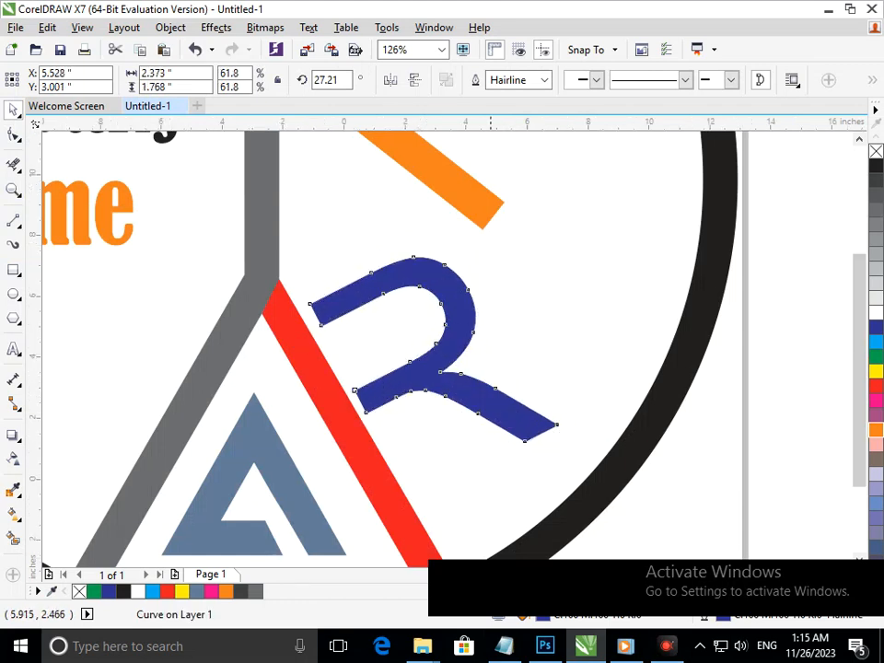
key("F3")
left_click(596, 458)
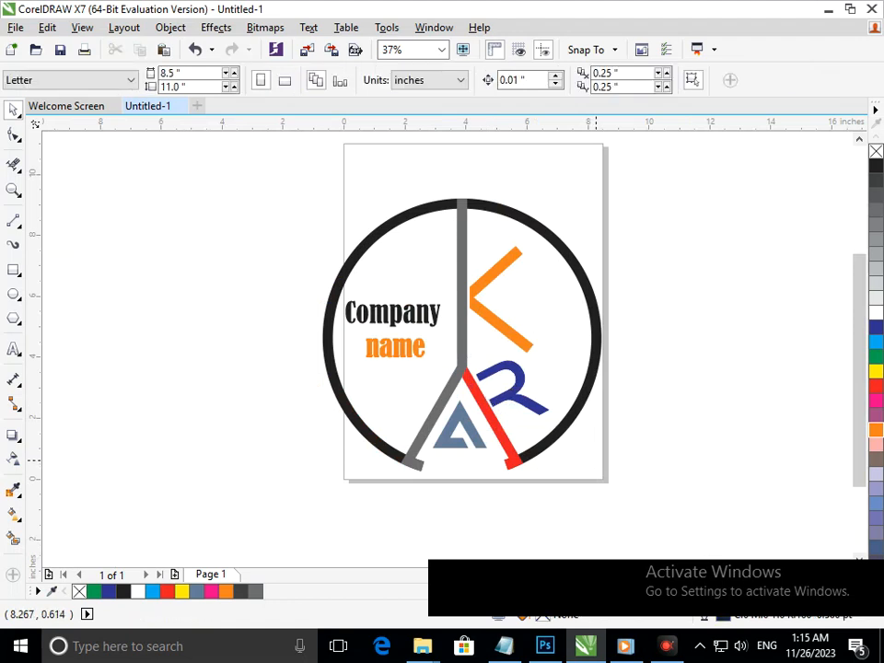
Step: Try moving the orange K arms higher beside the vertical gray bar
left_click_drag(635, 384, 458, 235)
left_click_drag(459, 362, 498, 299)
left_click(700, 322)
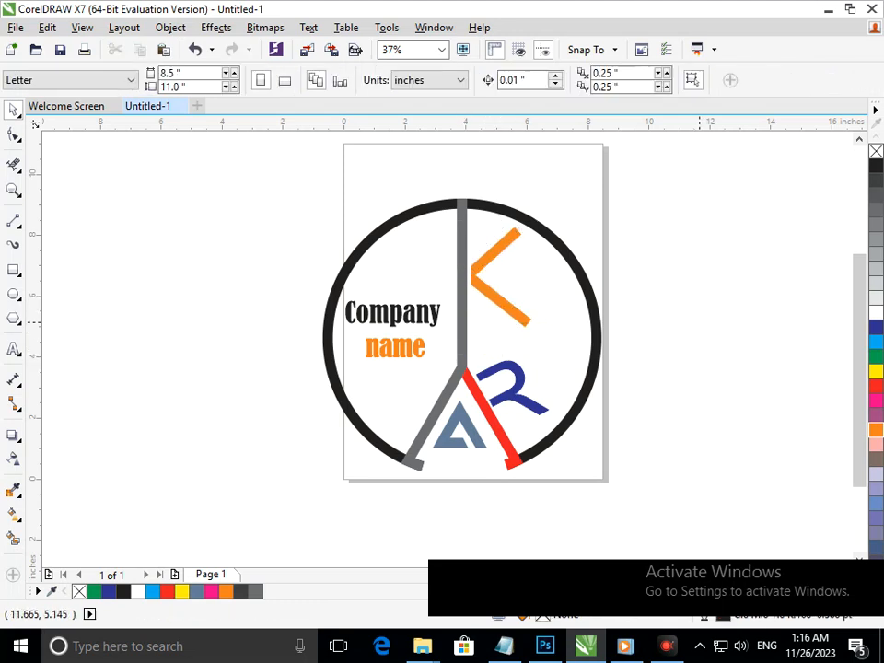
Step: Undo the move of the orange K arms and the scaling and shift of the blue R
key("ctrl+z")
key("ctrl+z")
key("ctrl+z")
key("ctrl+z")
key("ctrl+z")
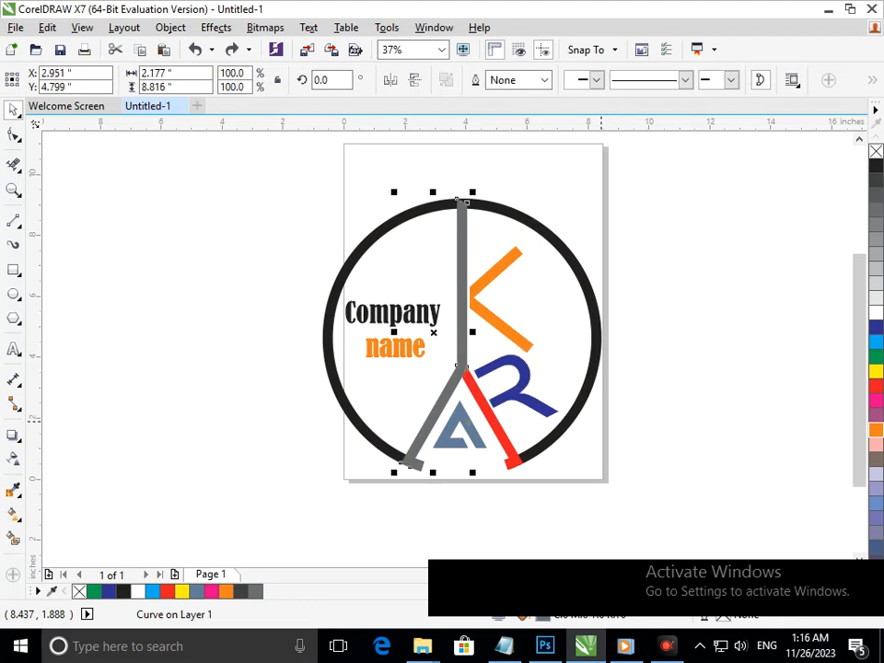
key("ctrl+z")
Step: Scale the blue R to about 2.37 × 1.77 in and nudge it beside the red bar, to about X 5.60, Y 2.83 in
left_click(613, 461)
left_click_drag(506, 392, 501, 386)
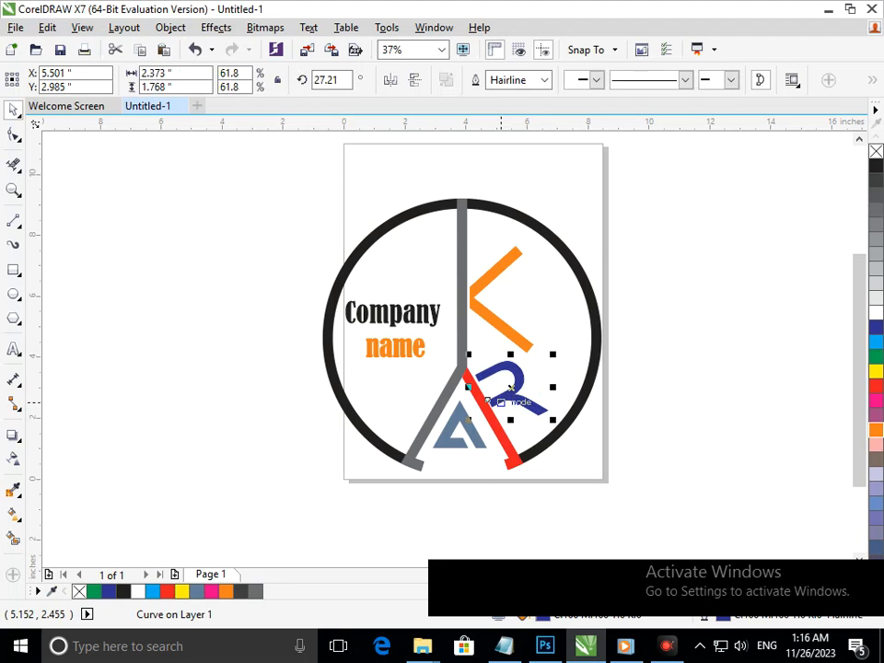
key("Up")
key("Up")
key("Up")
key("Up")
key("Up")
key("Up")
key("Up")
key("Up")
key("Up")
key("Up")
key("Up")
key("Up")
key("Up")
key("Up")
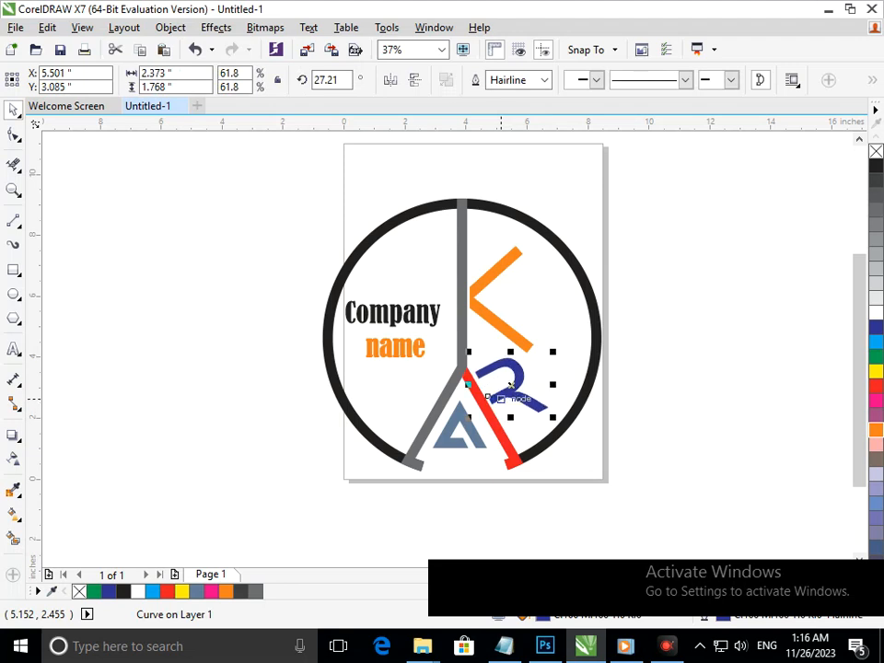
key("Up")
key("Up")
key("Up")
key("Up")
key("Up")
key("Up")
key("Up")
key("Left")
key("Left")
key("Left")
key("Left")
key("Left")
key("Left")
key("Left")
key("Left")
key("Left")
key("Left")
key("Left")
key("Left")
key("Left")
key("Left")
key("Left")
key("Left")
key("Left")
key("Left")
key("Left")
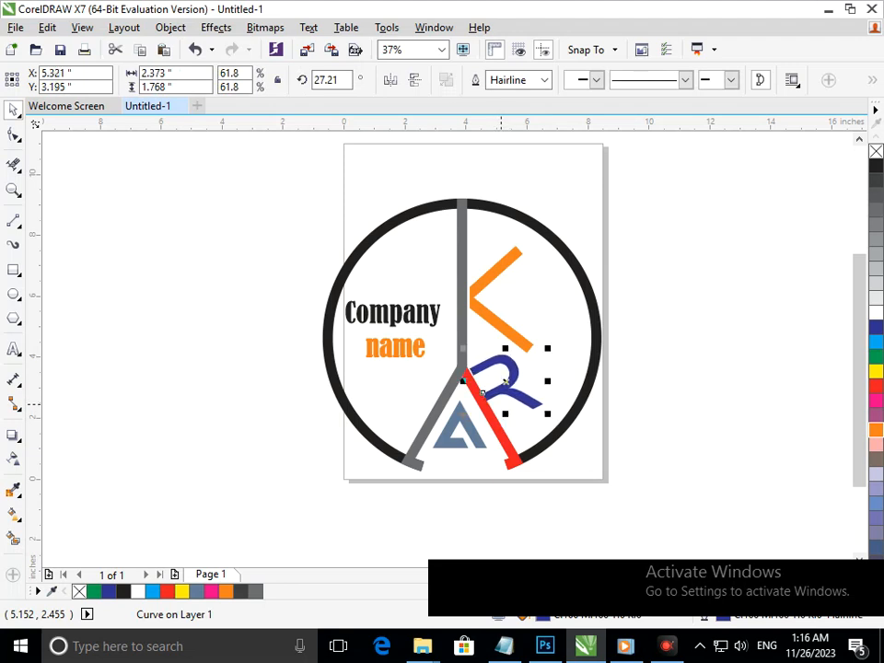
key("Left")
key("Left")
key("Left")
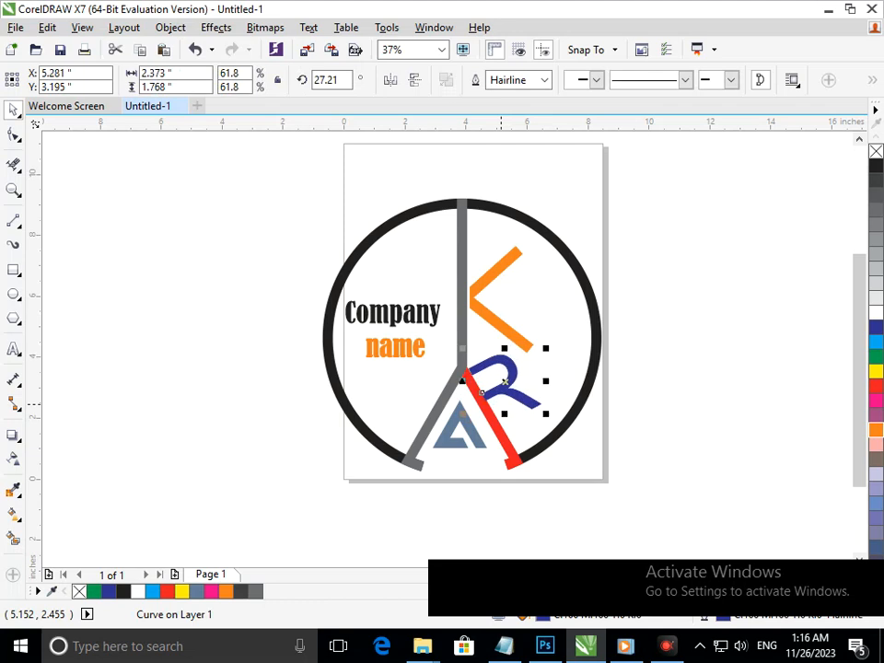
key("Right")
key("Right")
key("Right")
key("Right")
key("Right")
key("Right")
key("Right")
key("Right")
key("Up")
key("Up")
key("Up")
key("Down")
key("Down")
key("Down")
key("Down")
key("Down")
key("Down")
key("Down")
key("Down")
key("Down")
key("Down")
key("Down")
key("Down")
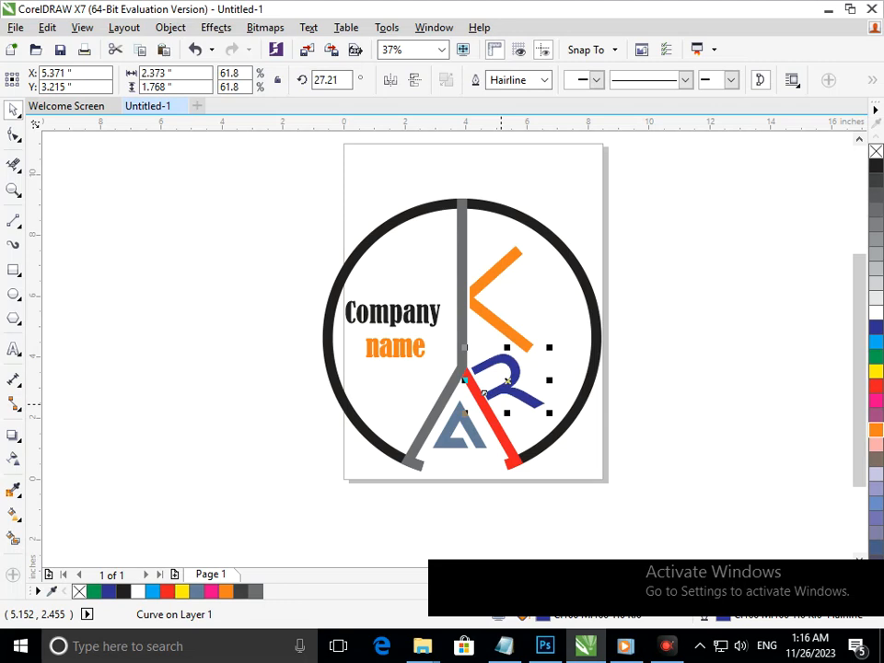
key("Right")
key("Right")
key("Right")
key("Right")
key("Right")
key("Right")
key("Right")
key("Right")
key("Right")
key("Right")
key("Right")
key("Right")
key("Right")
key("Right")
key("Right")
key("Right")
key("Right")
key("Right")
key("Right")
key("Right")
key("Right")
key("Down")
key("Down")
key("Down")
key("Down")
key("Down")
key("Down")
key("Down")
key("Down")
key("Down")
key("Down")
key("Down")
key("Down")
key("Down")
key("Down")
key("Down")
key("Down")
key("Down")
key("Down")
key("Down")
key("Down")
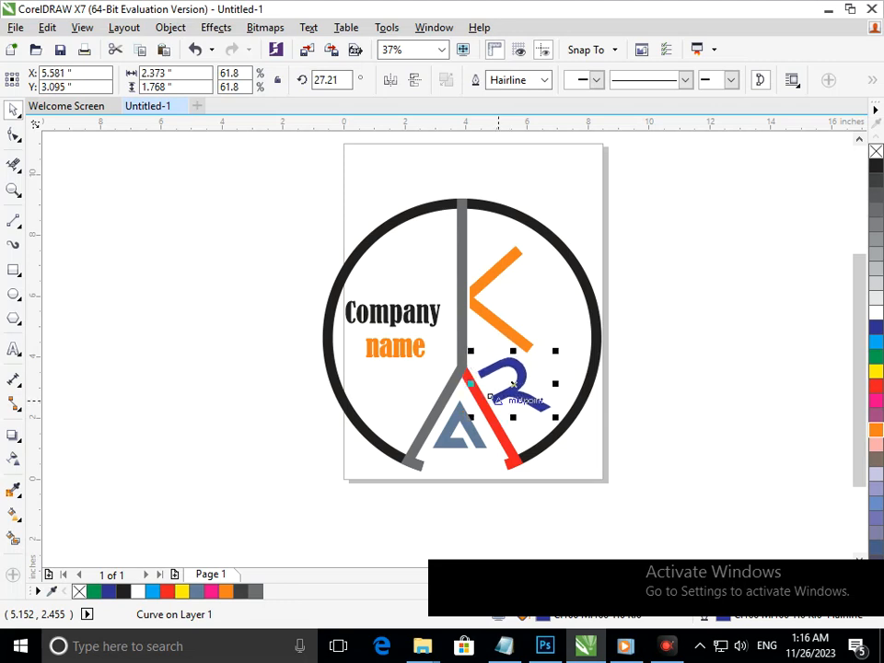
key("Right")
key("Right")
key("Right")
key("Right")
key("Right")
key("Right")
key("Right")
key("Right")
key("Right")
key("Right")
key("Right")
key("Right")
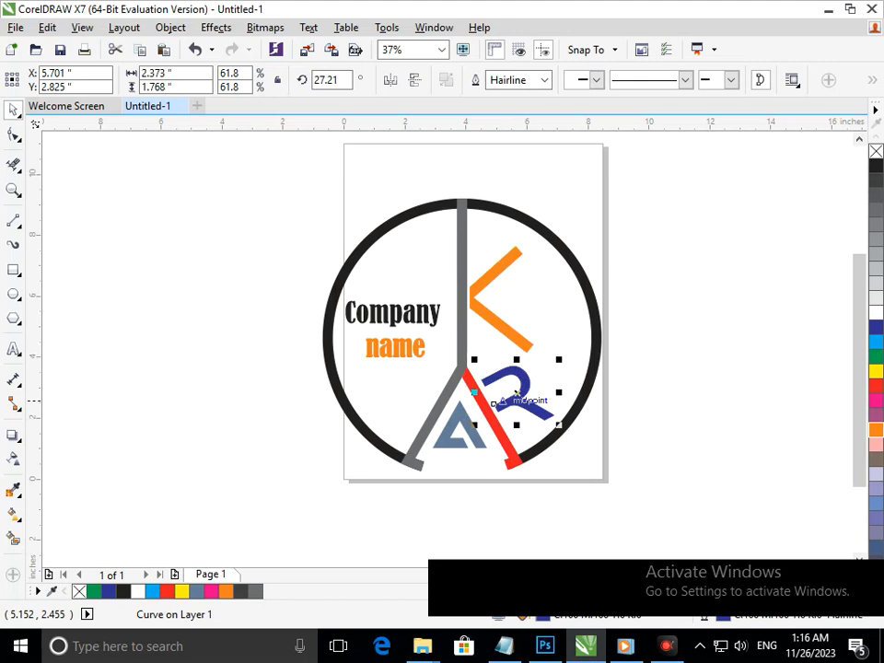
left_click(670, 505)
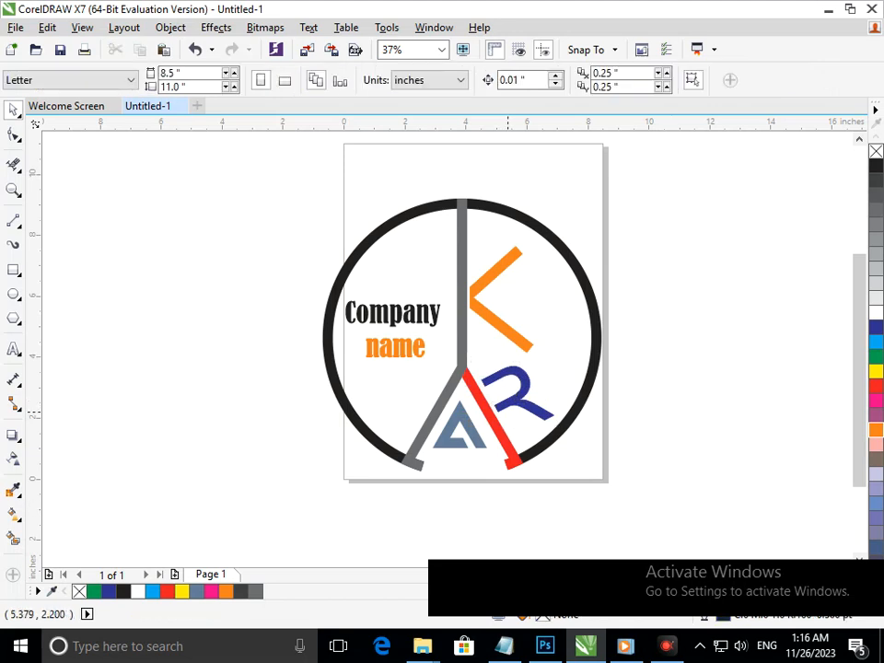
left_click(505, 403)
left_click_drag(517, 394, 515, 393)
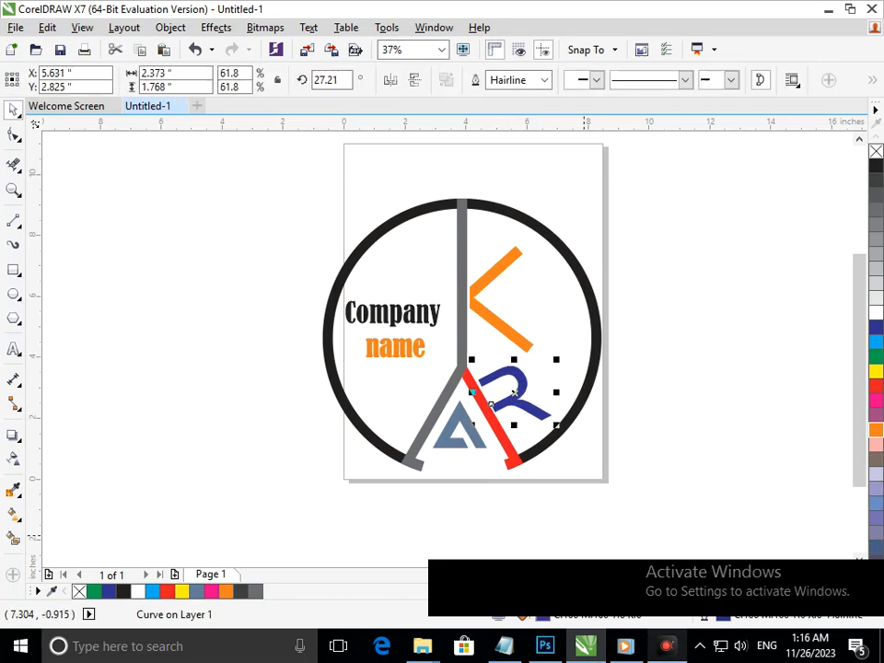
Step: Try recoloring the R in black and in red
left_click(876, 165)
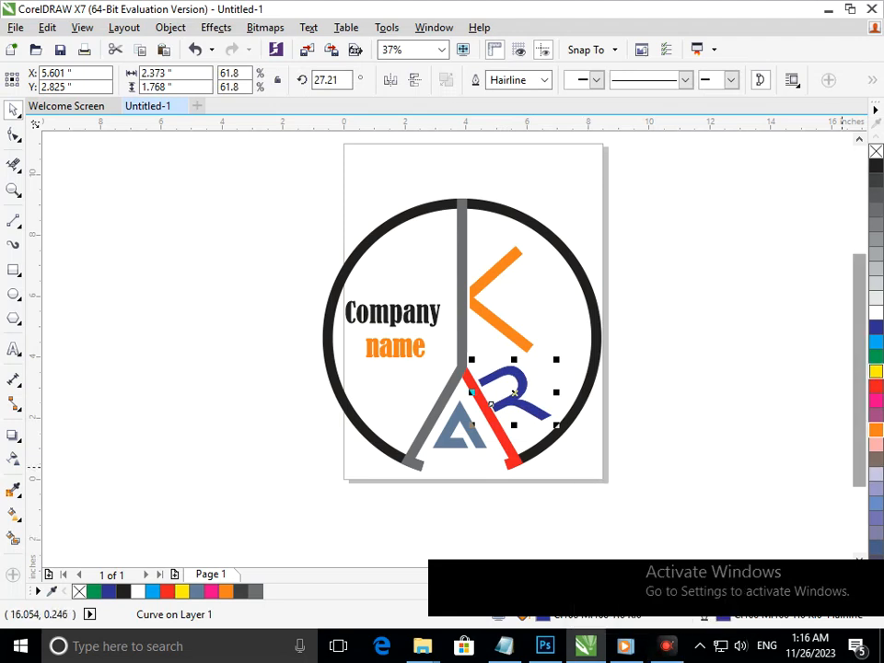
left_click(732, 381)
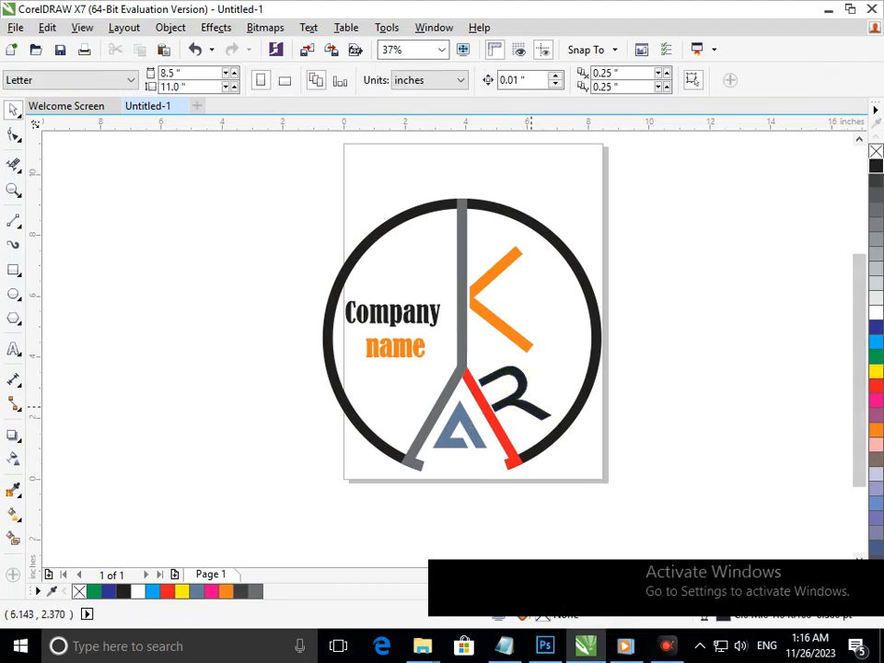
left_click(526, 398)
left_click(875, 385)
left_click(684, 408)
Step: Set the R's fill back to blue
left_click(525, 402)
left_click(876, 327)
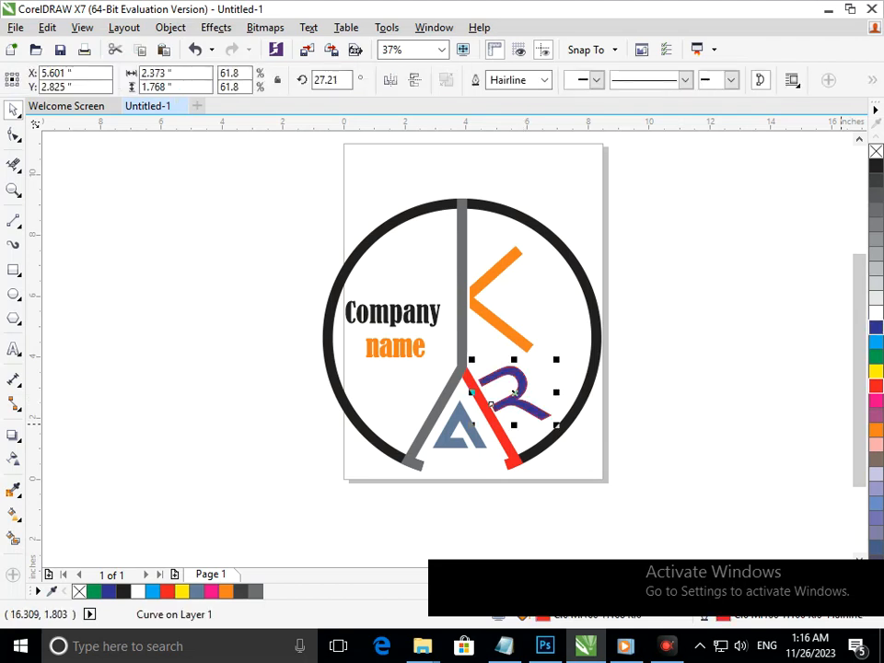
left_click(751, 415)
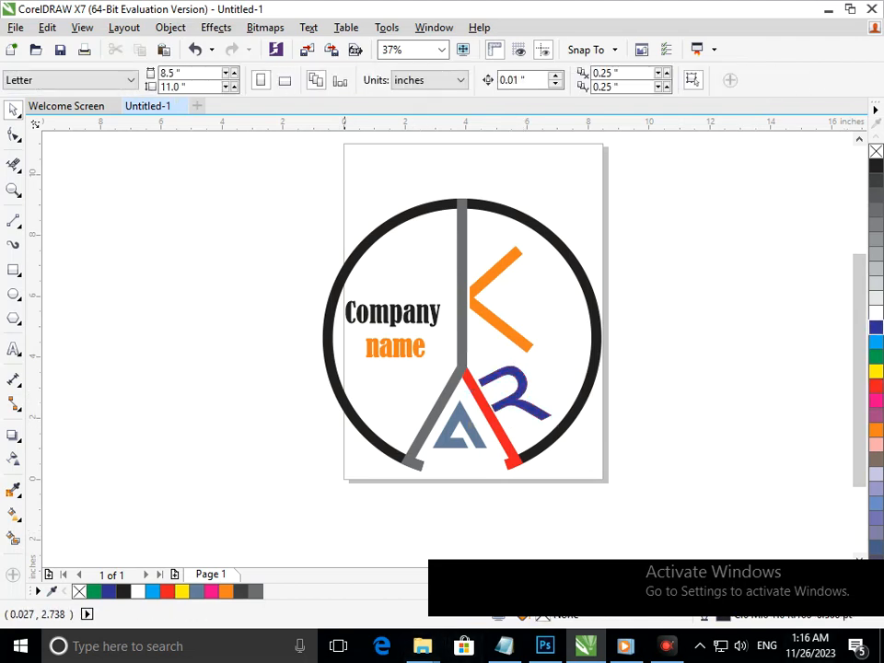
Step: Combine the small gray tab at the ring's lower end with the adjoining gray bar into one curve
scroll(392, 462, "up", 4)
left_click(496, 453)
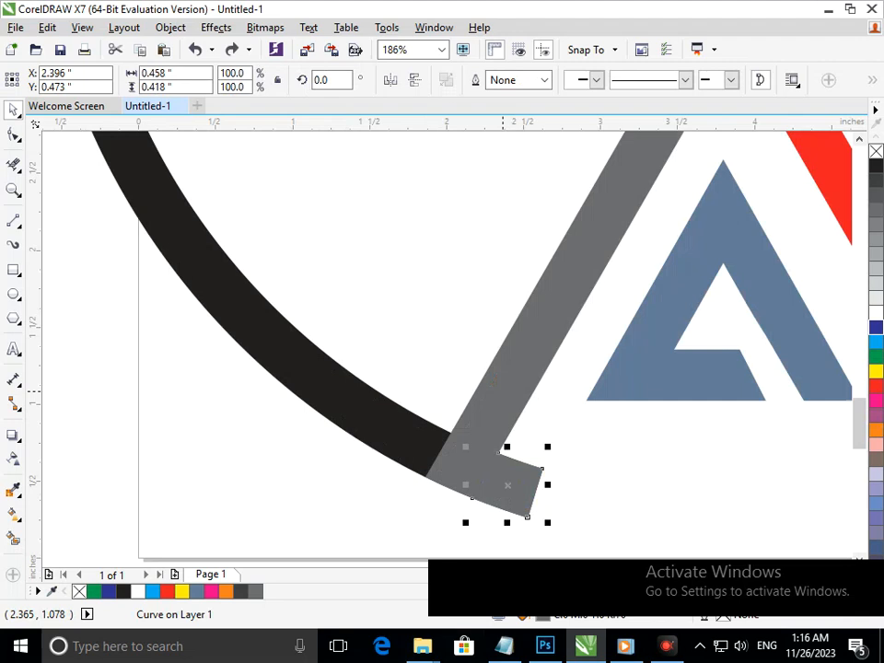
left_click(502, 390, "shift")
key("ctrl+l")
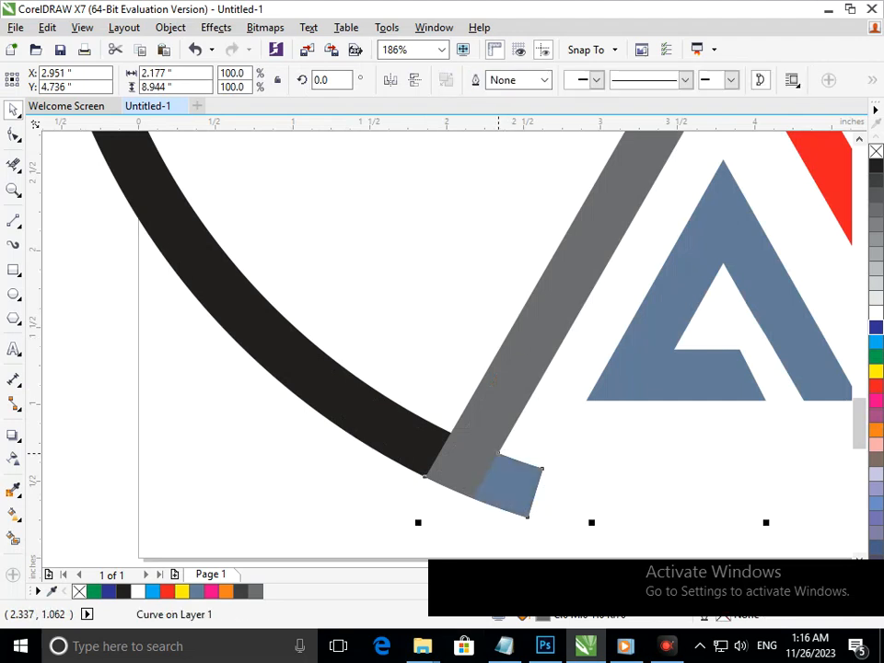
Step: Undo the last combining of the small tab with the gray lower bar
scroll(433, 497, "down", 4)
key("Escape")
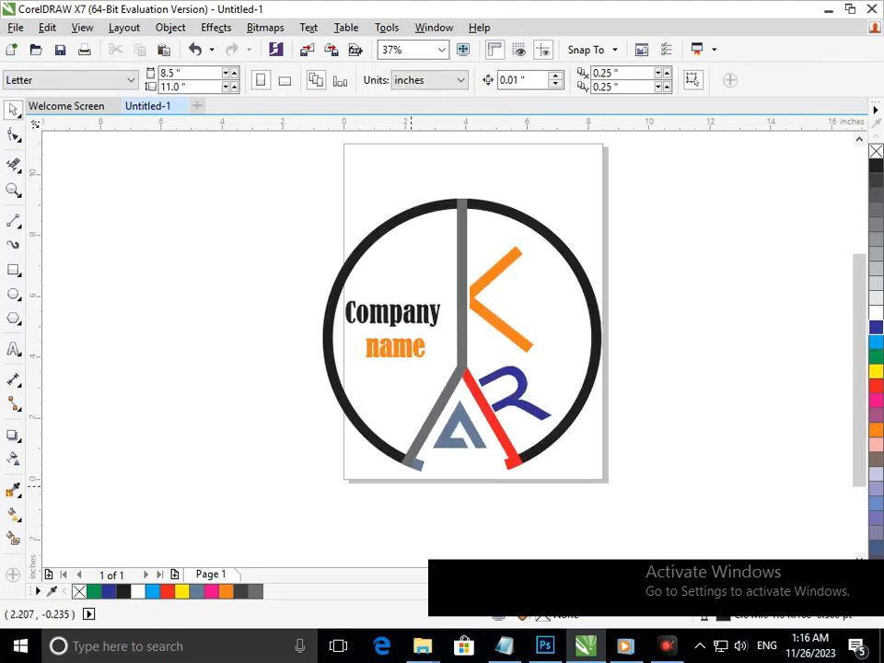
key("ctrl+z")
key("Escape")
scroll(406, 463, "up", 5)
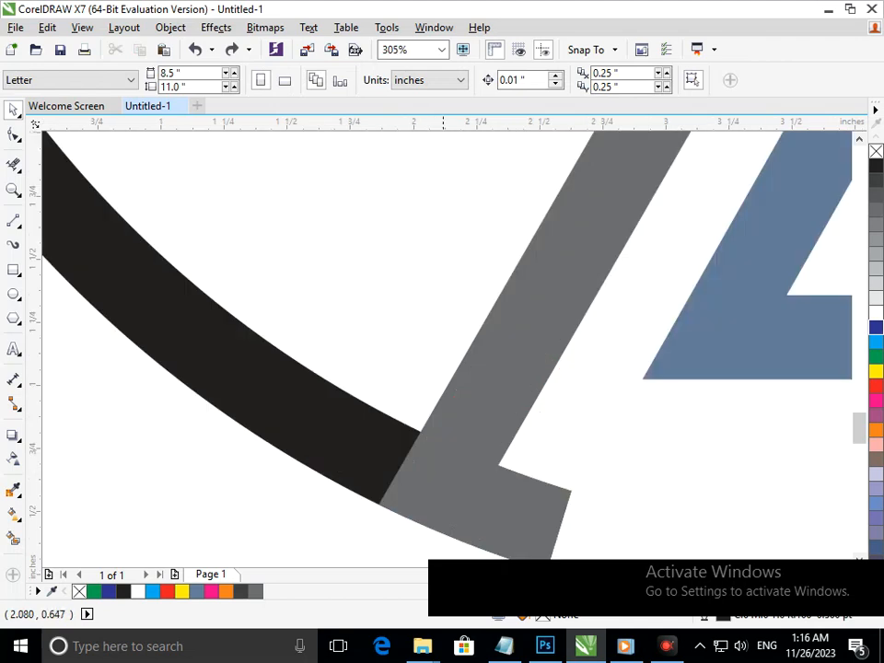
Step: Weld the gray lower bar and the small gray tab at its end into one shape
left_click_drag(502, 488, 466, 476)
left_click_drag(484, 365, 455, 362)
key("ctrl+z")
left_click(537, 506, "shift")
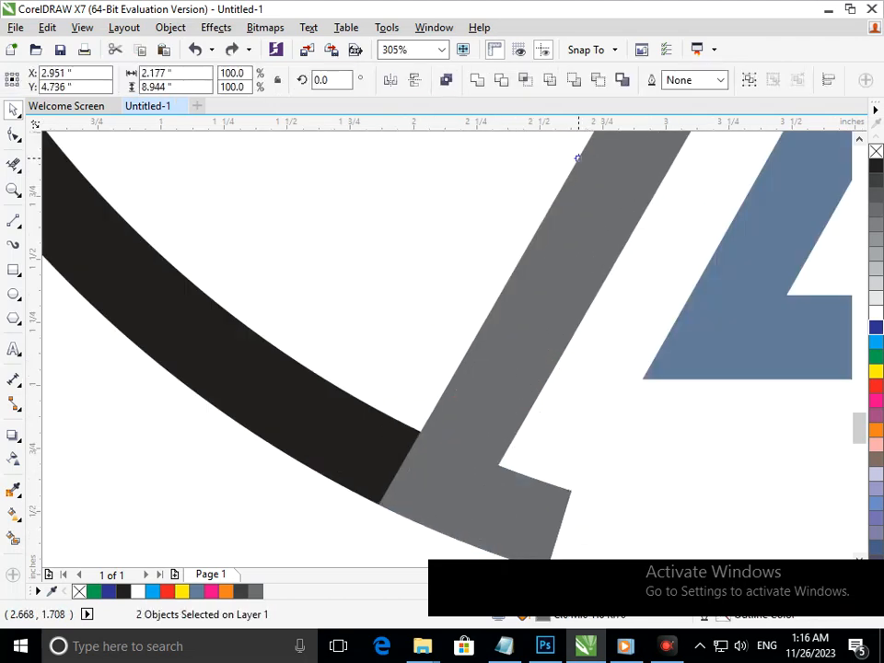
left_click(477, 80)
key("F3")
left_click(554, 496)
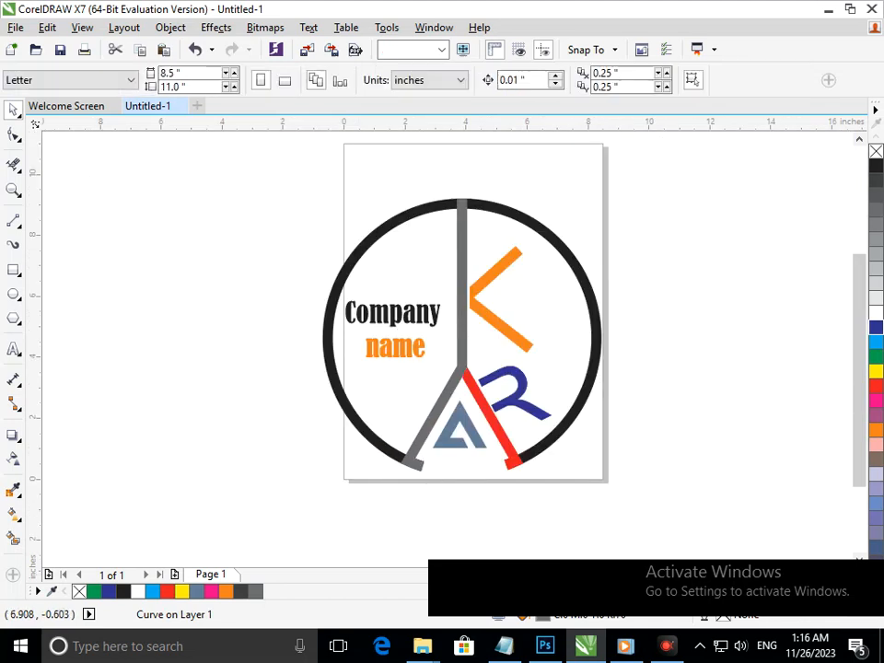
scroll(551, 501, "up", 4)
left_click_drag(280, 239, 438, 364)
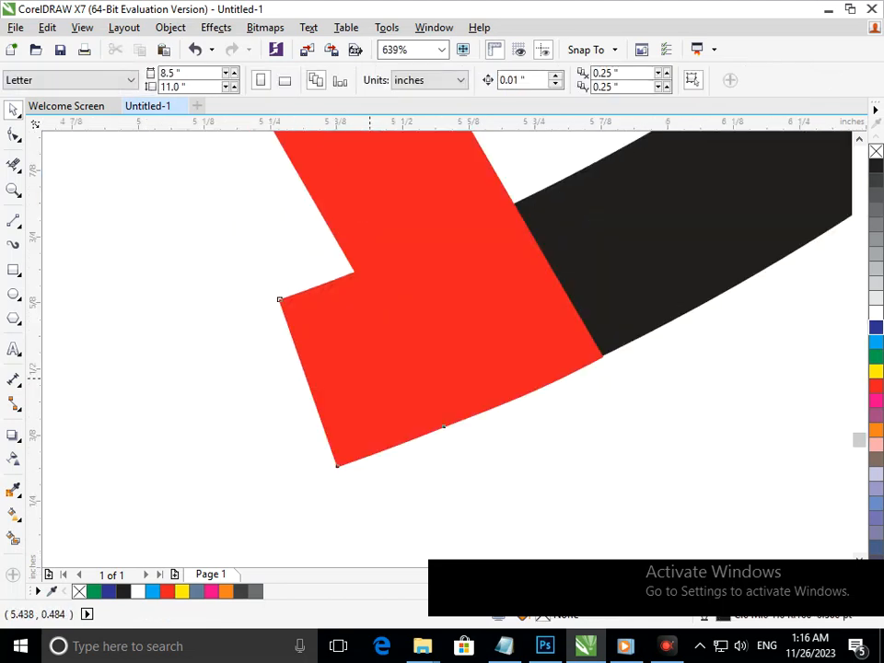
left_click_drag(368, 381, 292, 412)
key("z")
key("ctrl+z")
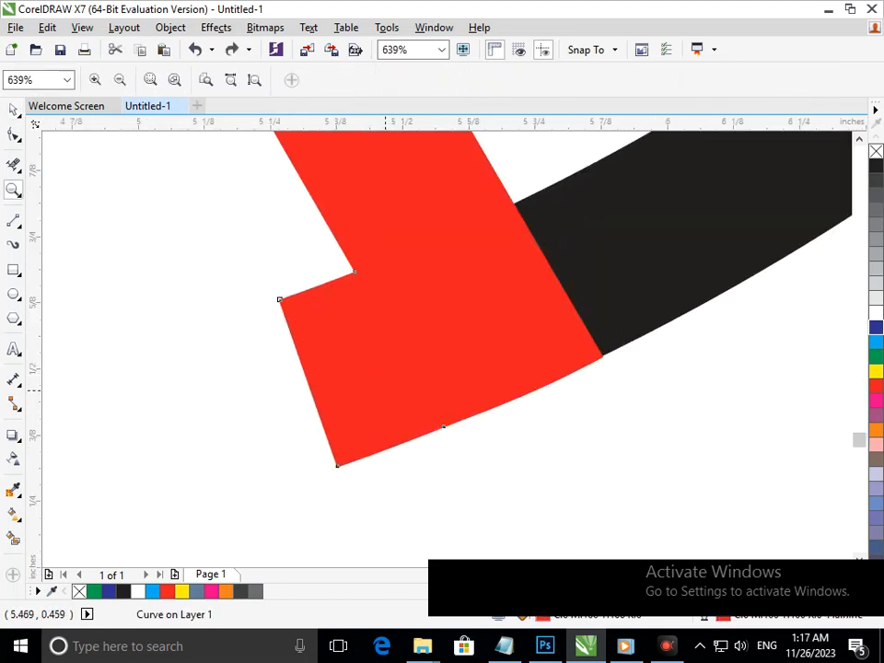
left_click(389, 390)
key("F3")
left_click(546, 491)
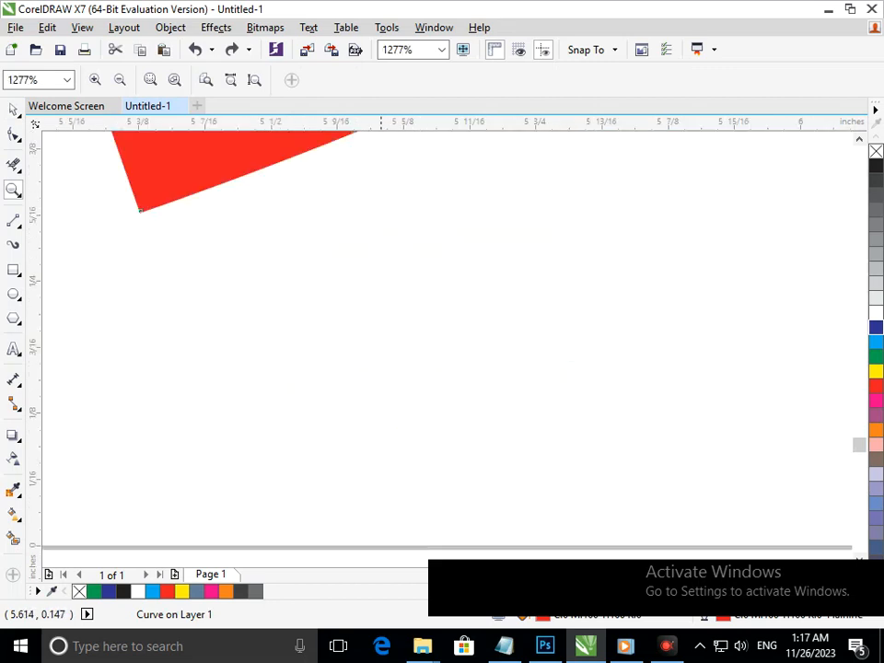
key("F3")
key("F3")
left_click(506, 460)
key("F3")
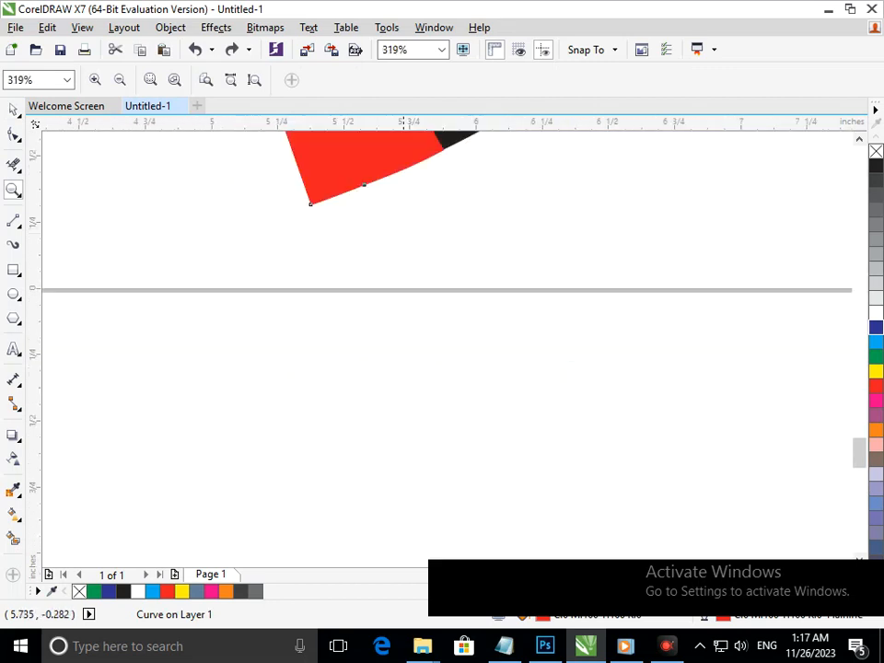
key("F3")
key("F3")
left_click(13, 110)
left_click(396, 396)
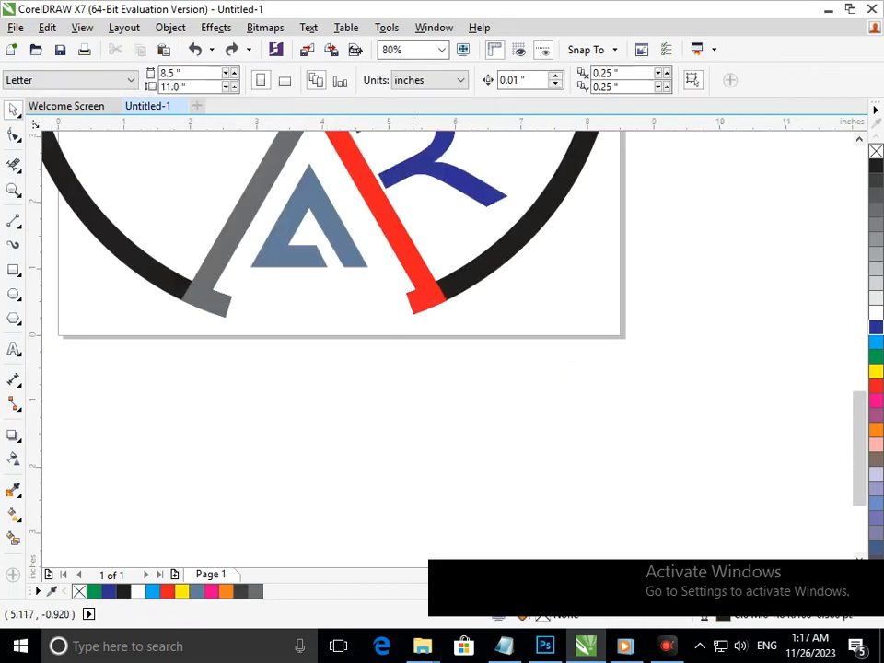
Step: Weld the red bar and the small red tab at its lower end into one shape
scroll(405, 274, "up", 4)
left_click_drag(475, 405, 403, 424)
key("ctrl+z")
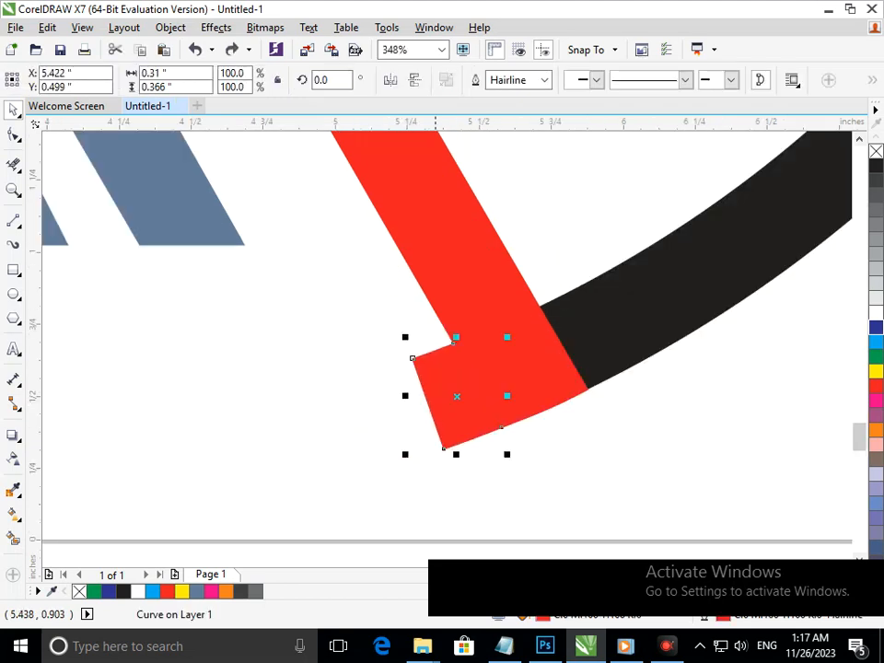
left_click(413, 207, "shift")
left_click(477, 80)
key("F3")
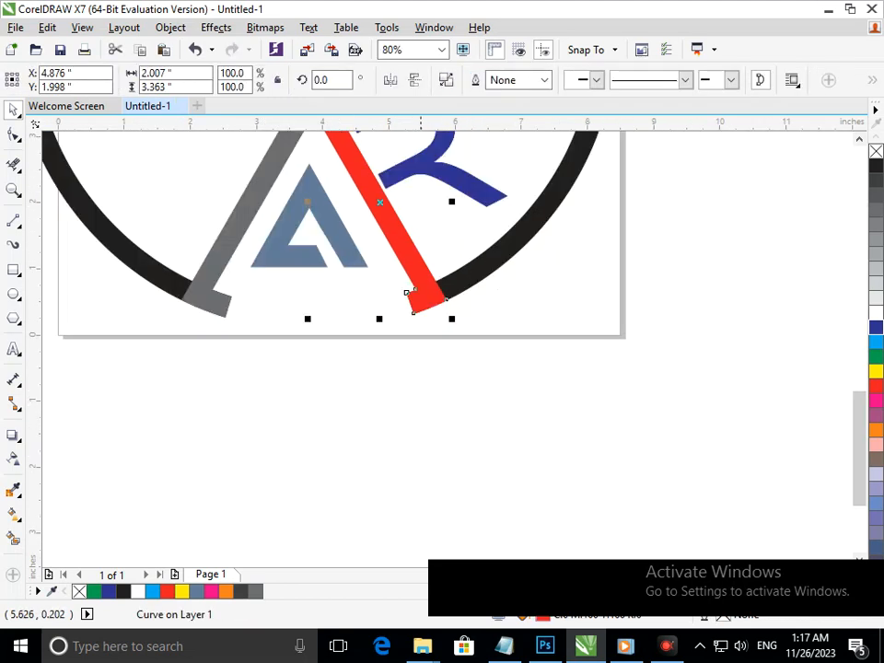
key("F3")
left_click(433, 352)
key("F3")
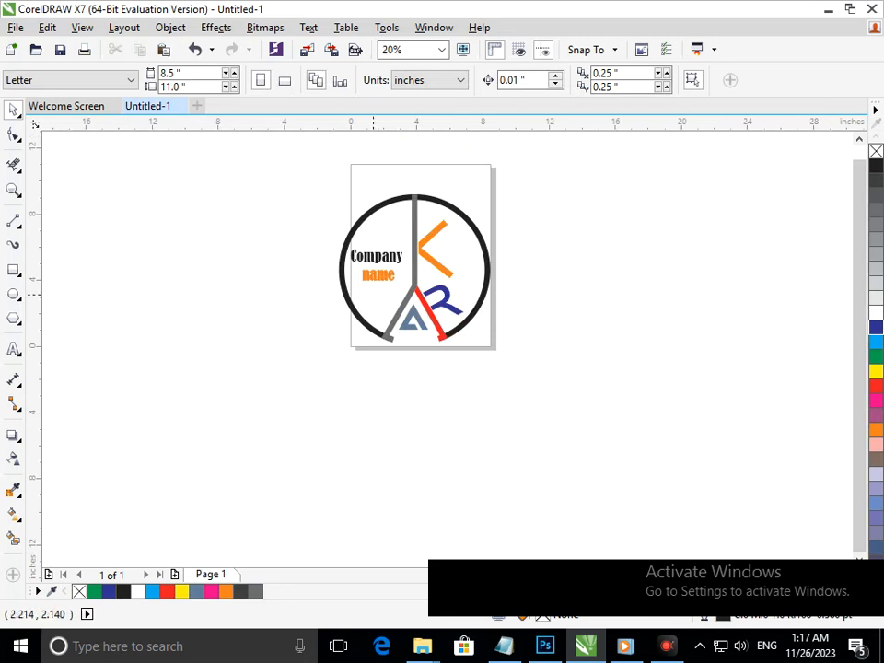
Step: Set the letter A's fill and outline to dark blue
key("F2")
left_click_drag(329, 193, 521, 390)
left_click(444, 420)
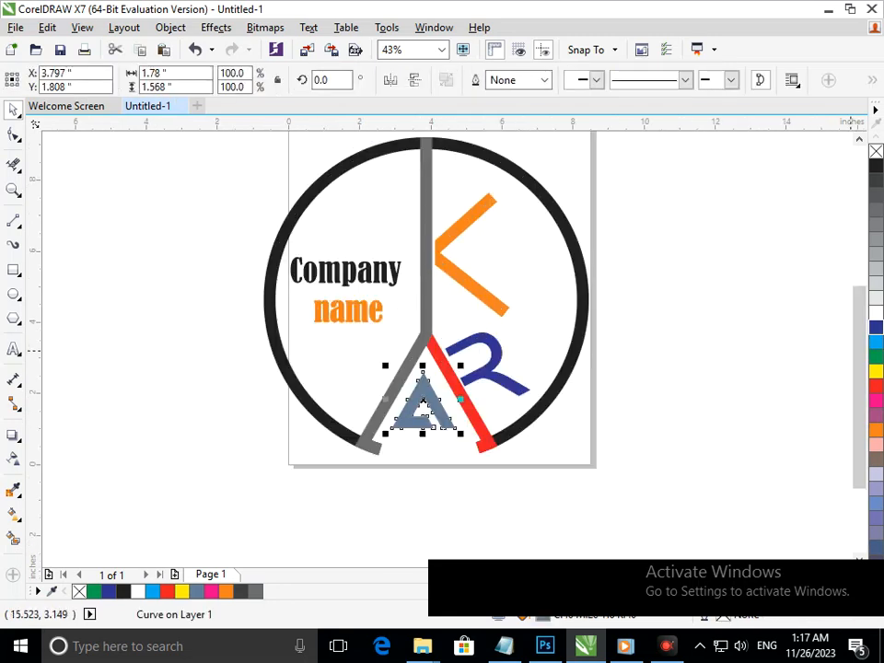
left_click(876, 327)
right_click(876, 327)
left_click(413, 531)
scroll(440, 368, "down", 1)
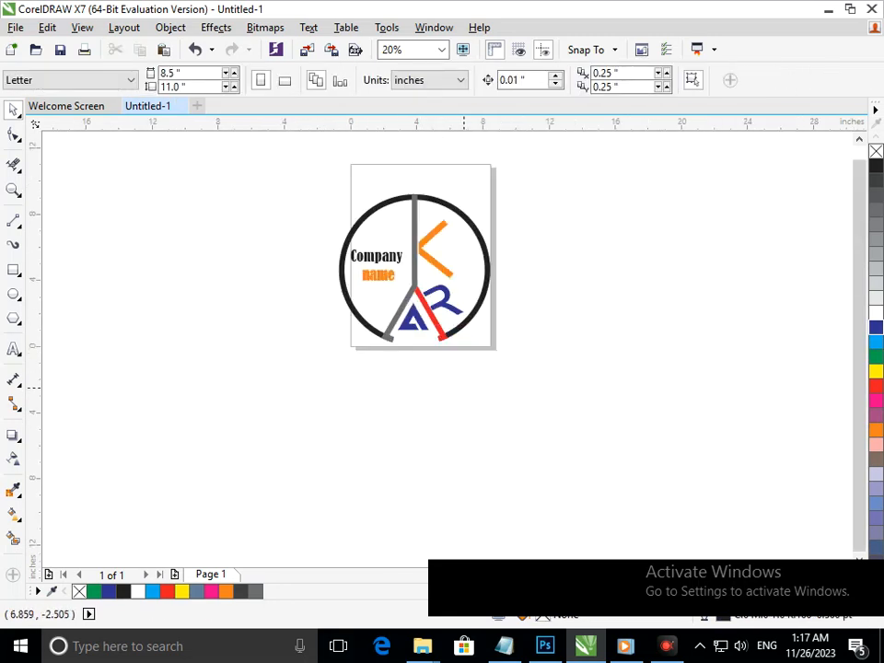
scroll(427, 280, "up", 1)
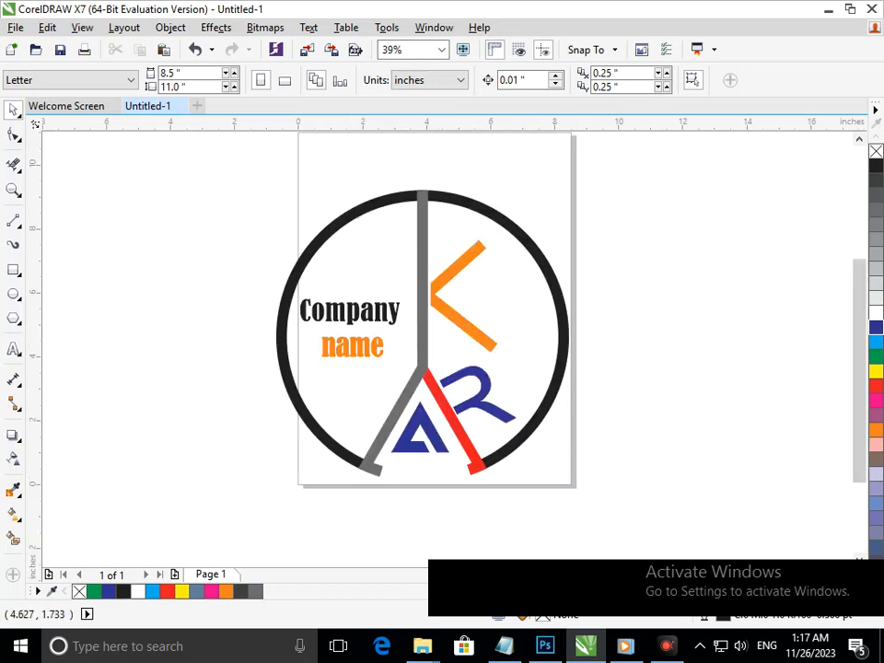
Step: Try recoloring the A in orange and set its fill back to dark blue
left_click(426, 439)
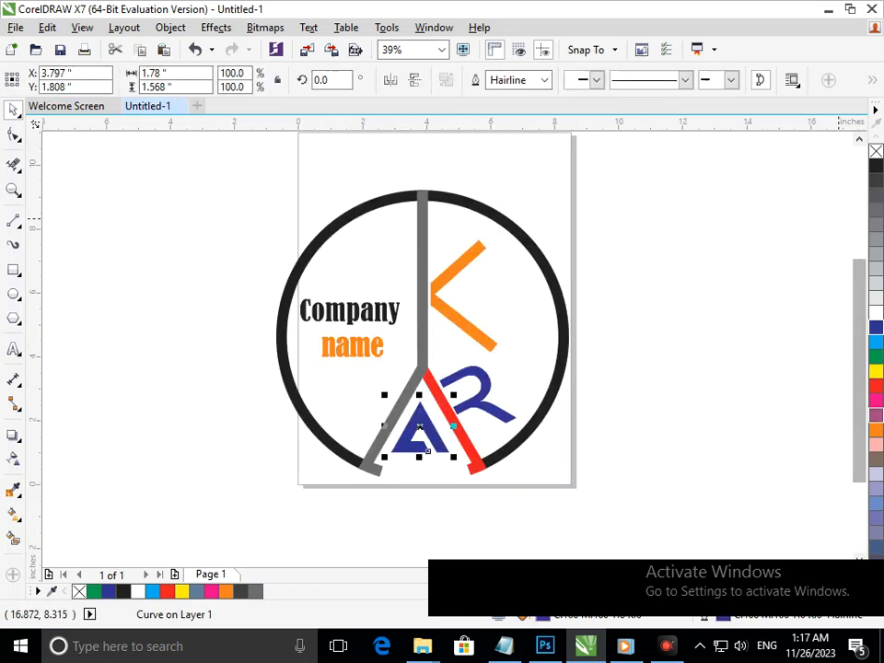
left_click(876, 429)
left_click(670, 445)
left_click(440, 440)
left_click(876, 326)
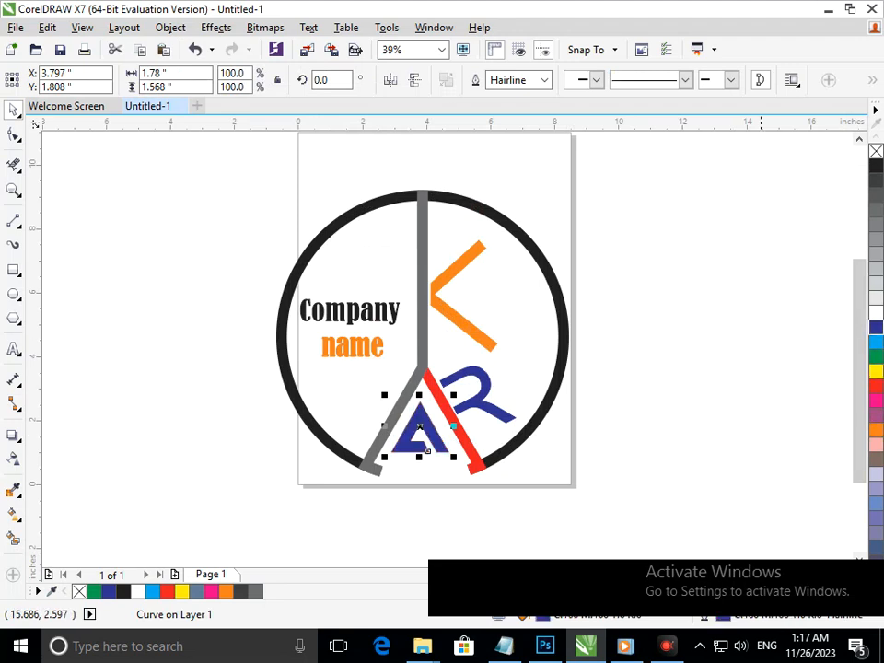
left_click(740, 433)
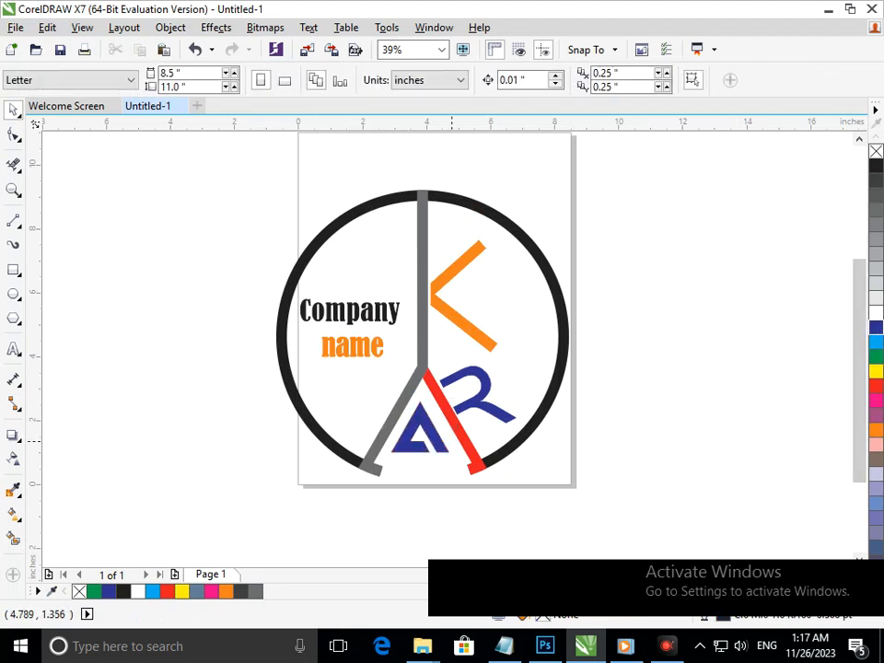
Step: Recolor the letter A to black
left_click(441, 440)
left_click(875, 166)
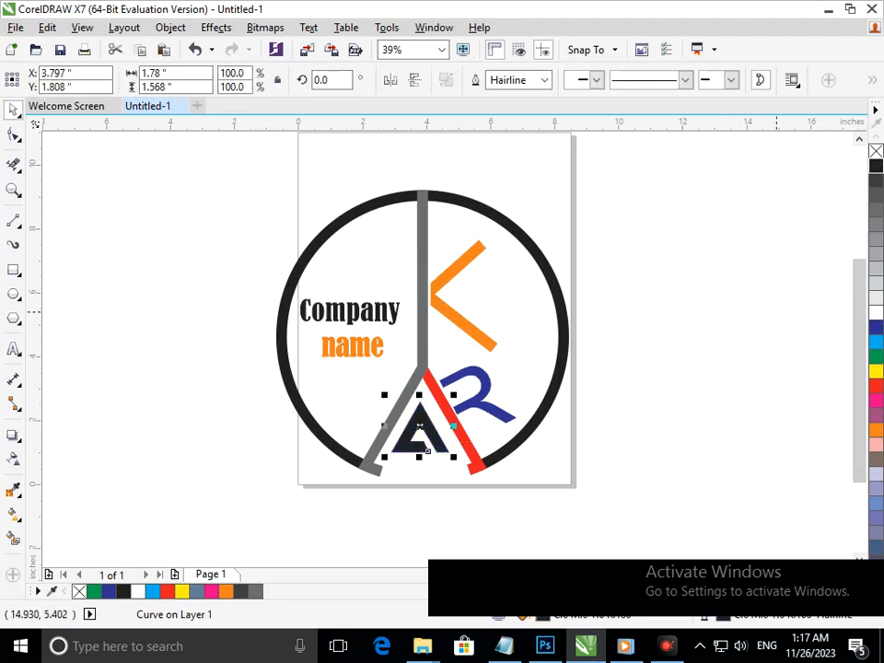
left_click(492, 399)
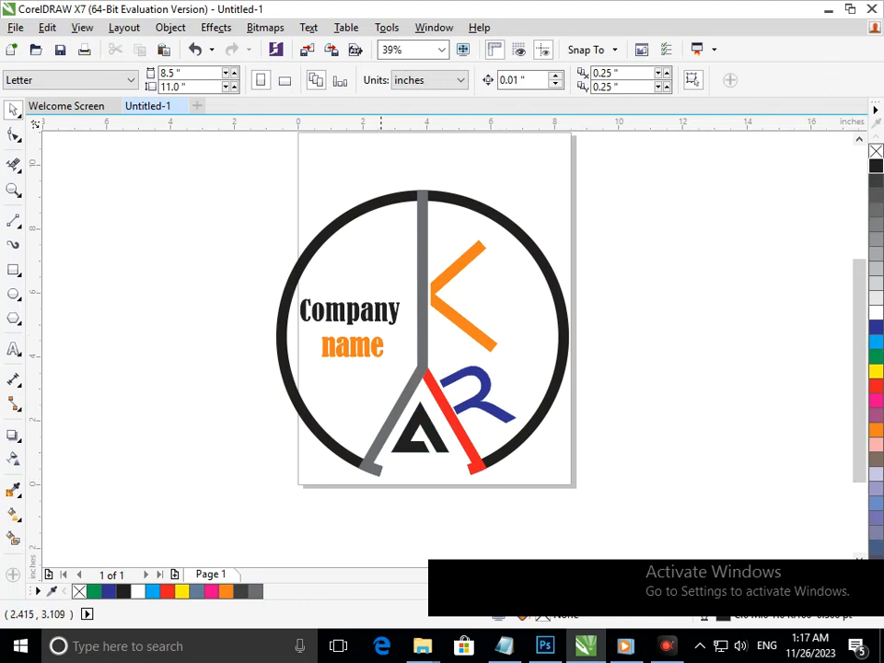
scroll(387, 340, "down", 2)
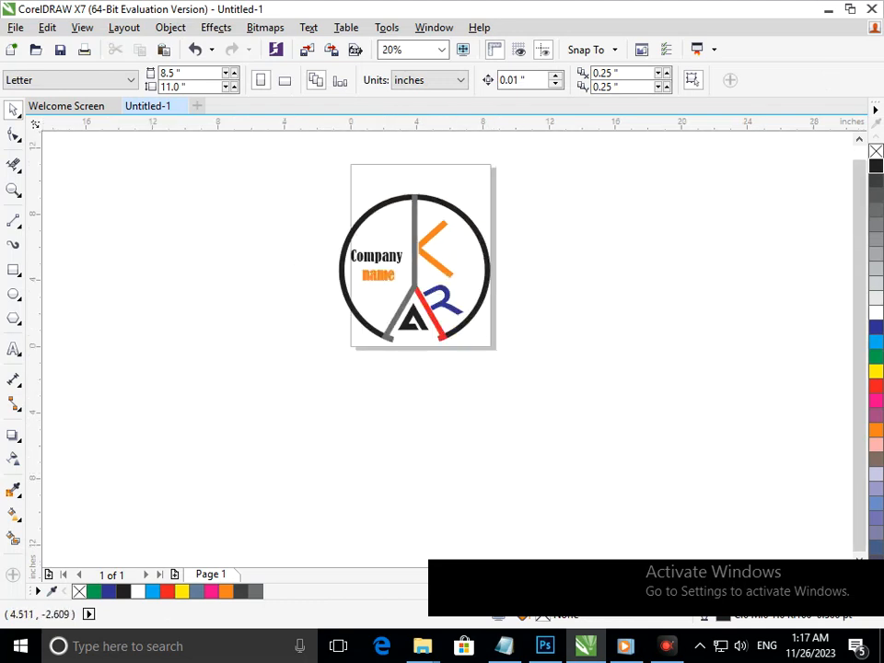
scroll(369, 202, "up", 1)
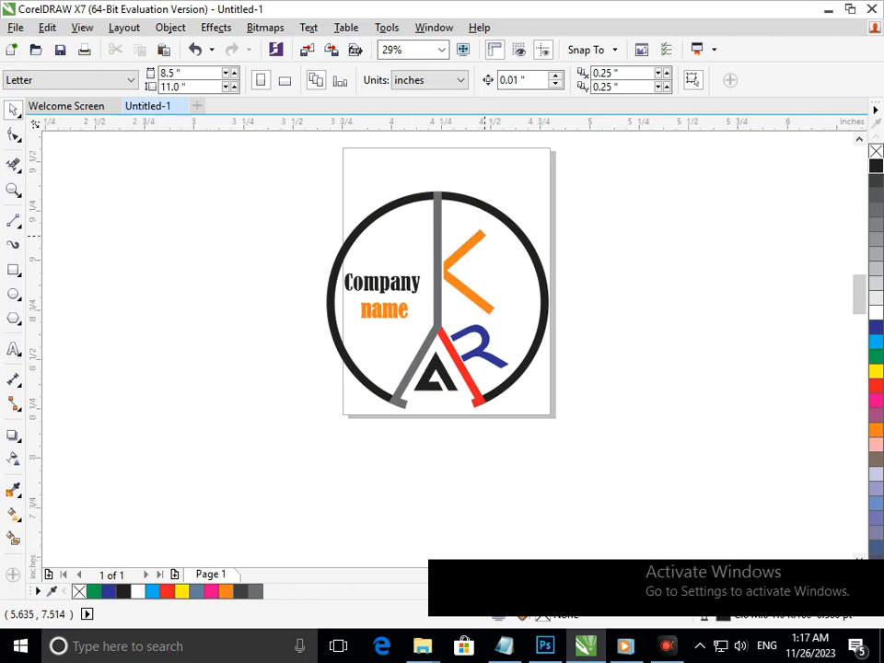
Step: Draw a vertical line about 0.91 in long across the ring's top, just left of the gray vertical bar, and color it white
scroll(442, 191, "up", 5)
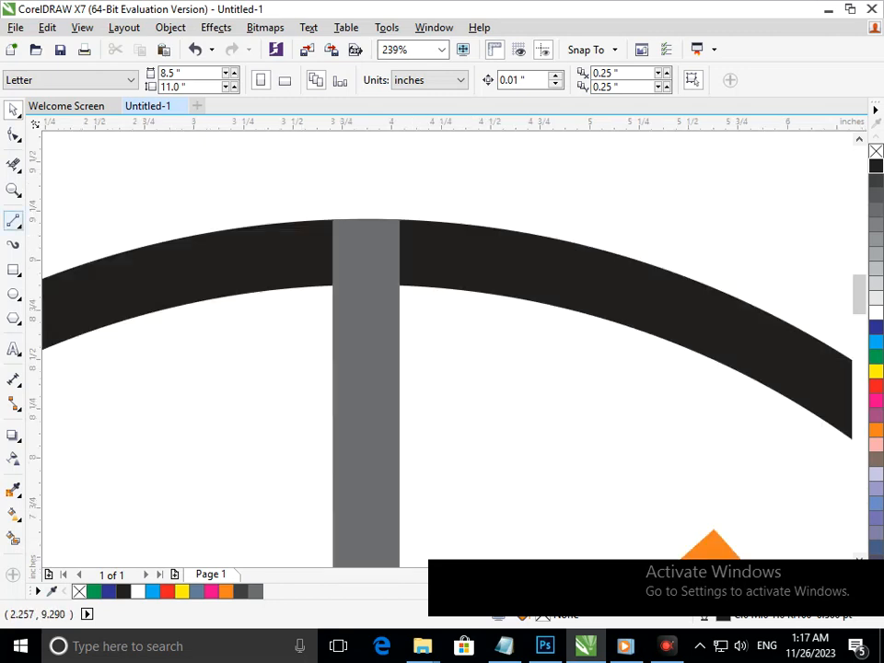
left_click(14, 220)
left_click(297, 196)
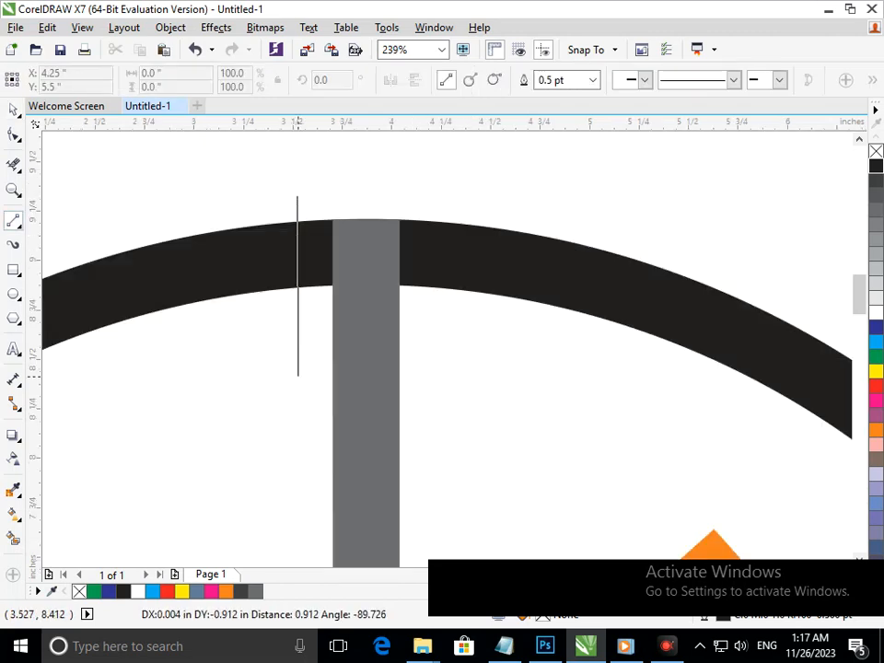
left_click(297, 377)
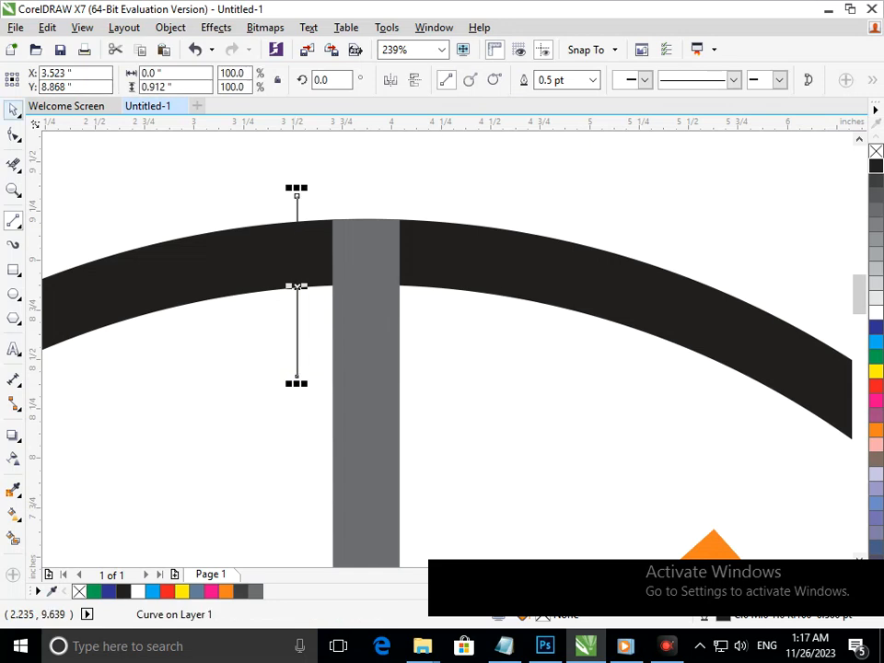
right_click(876, 313)
left_click(876, 313)
left_click(14, 110)
left_click(258, 332)
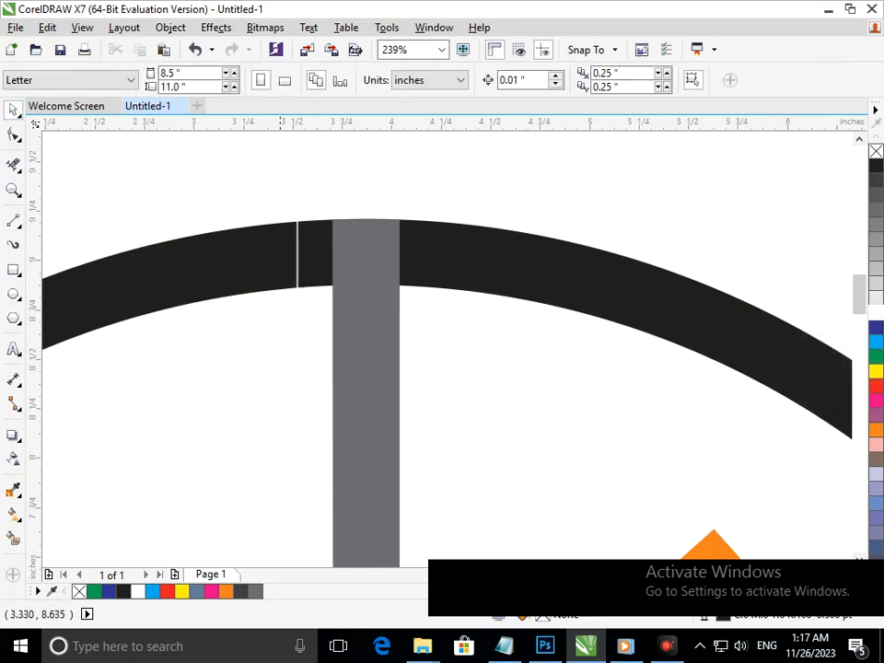
Step: Place a copy of the white line across the ring on the other side of the vertical bar
left_click_drag(296, 296, 428, 296)
left_click(557, 208)
scroll(460, 320, "down", 5)
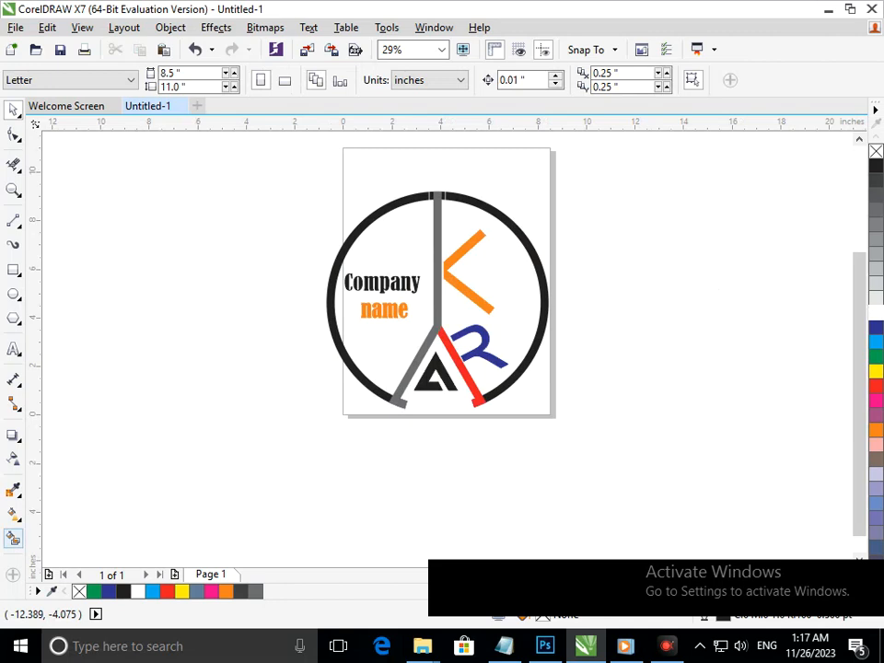
Step: Smart Fill the left and right ring arcs, the vertical bar and both slanted lower bars with blue-gray and no outline
left_click(14, 539)
left_click(337, 252)
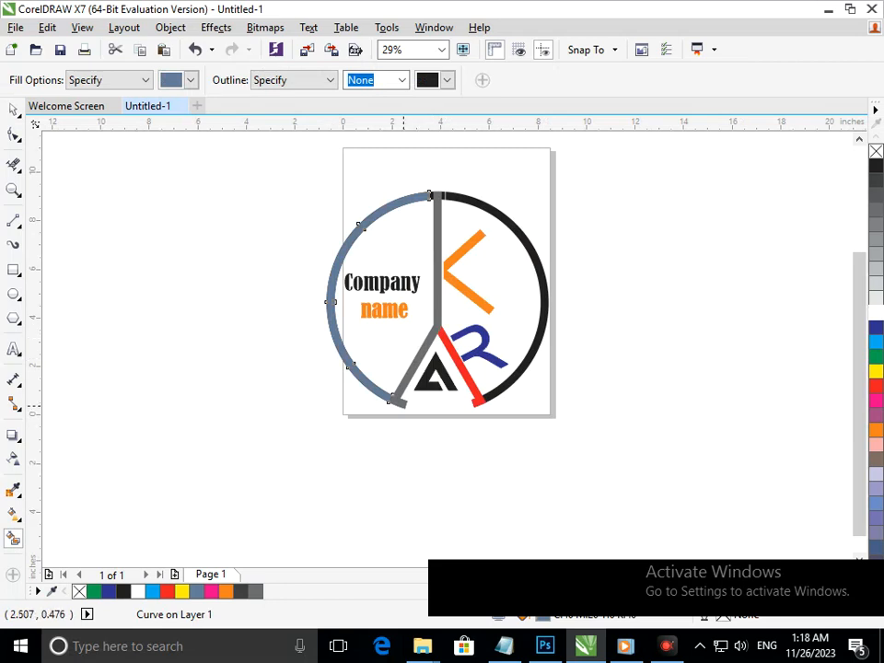
left_click(429, 196)
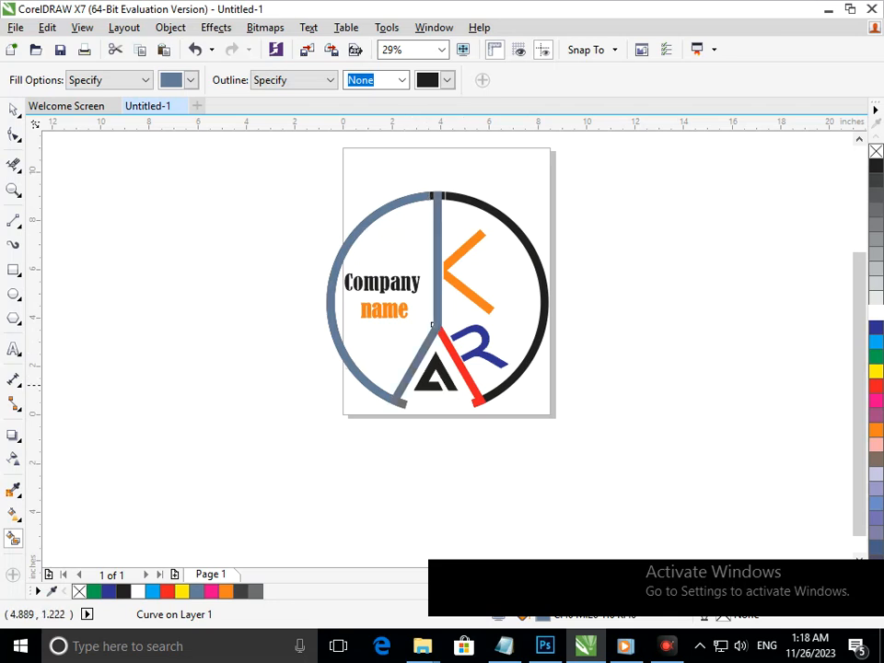
left_click(494, 391)
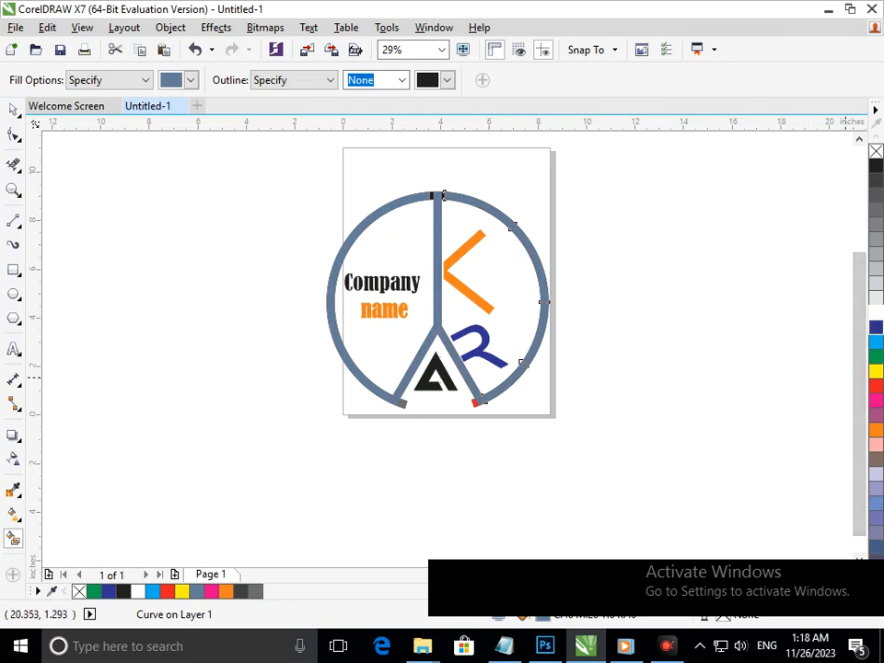
Step: Recolor the right ring arc and the right slanted bar to dark blue
left_click(876, 326)
left_click(475, 386)
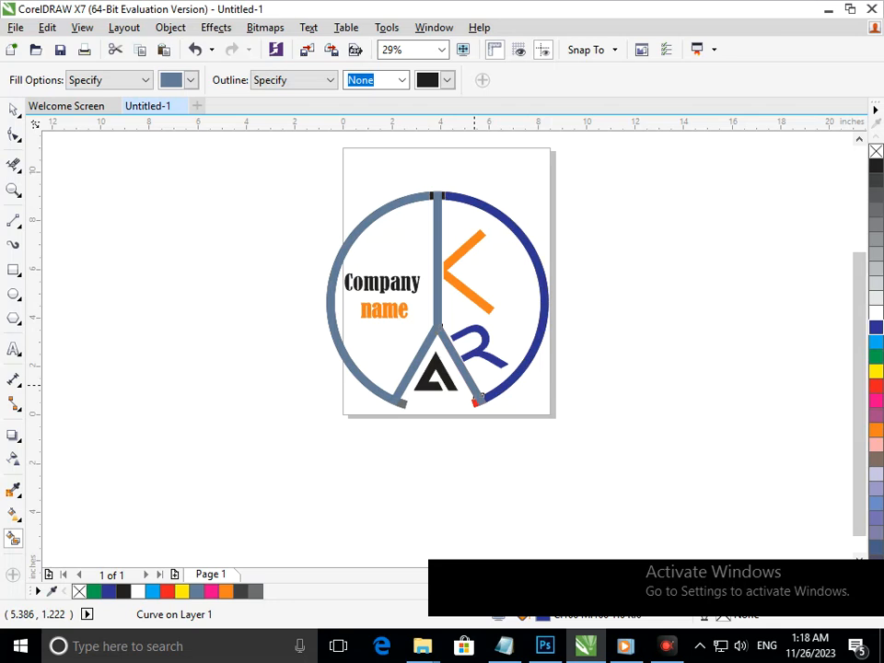
left_click(875, 327)
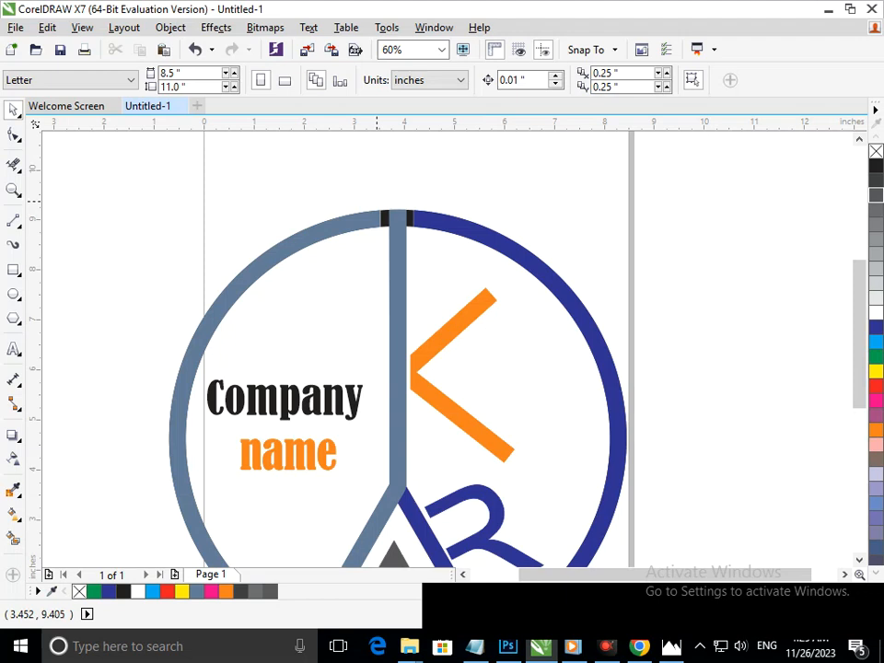
Step: Delete the short black ring pieces on both sides of the vertical bar's top end
left_click_drag(328, 192, 473, 311)
left_click_drag(425, 288, 385, 292)
key("Delete")
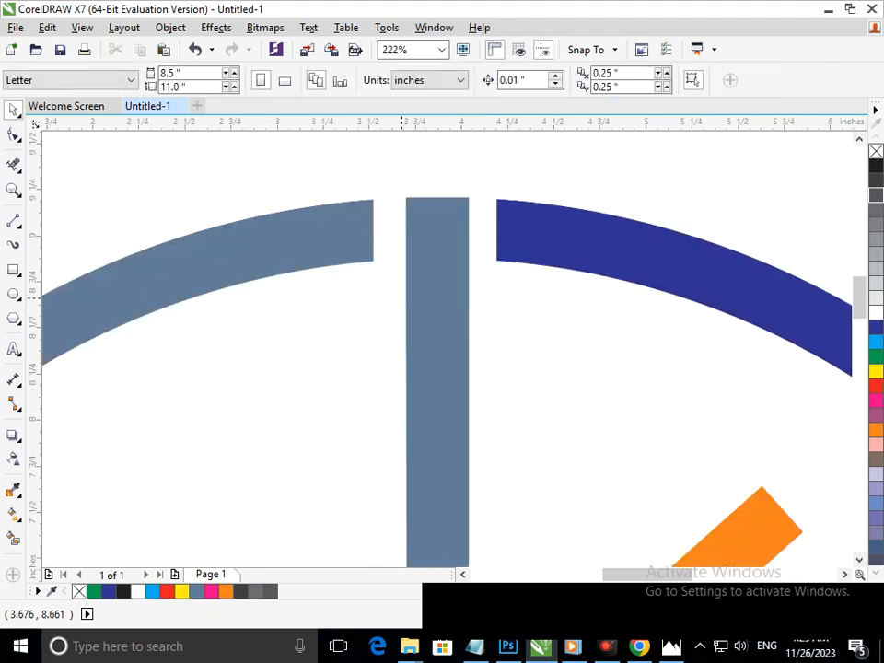
key("F3")
key("F3")
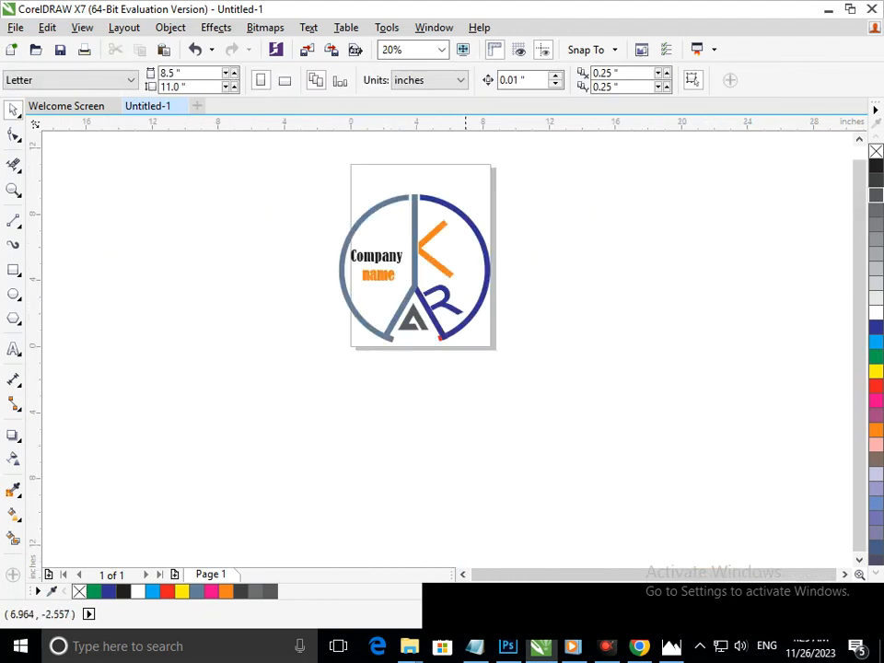
left_click_drag(288, 170, 647, 479)
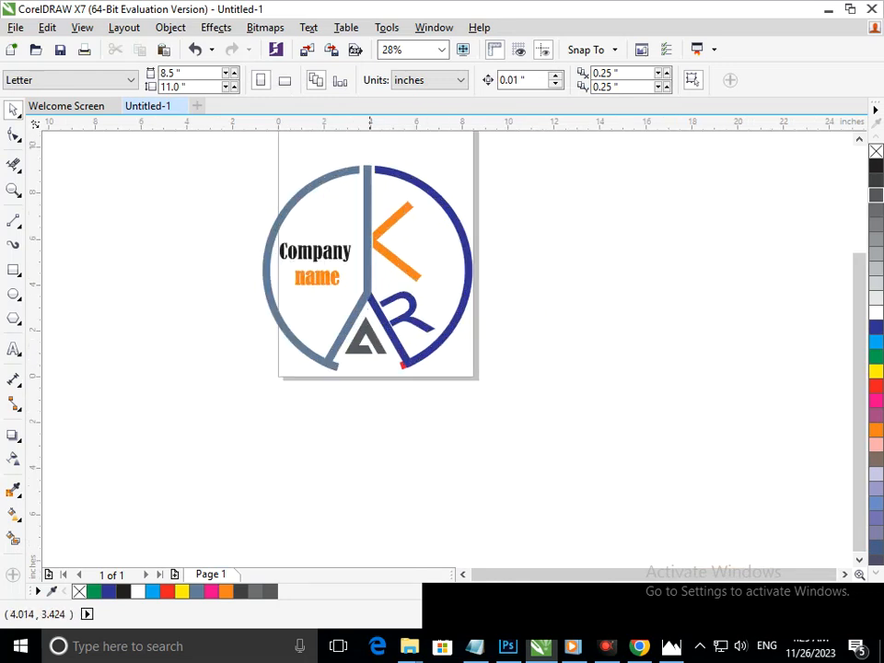
Step: Group all the logo objects and place the group on the empty area to the left of the page
key("F3")
key("ctrl+a")
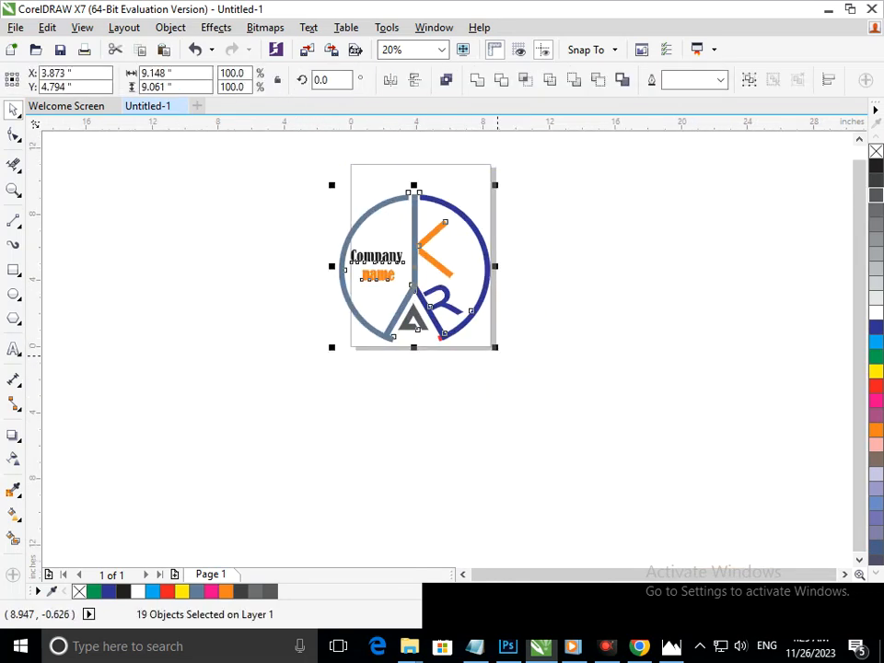
key("ctrl+g")
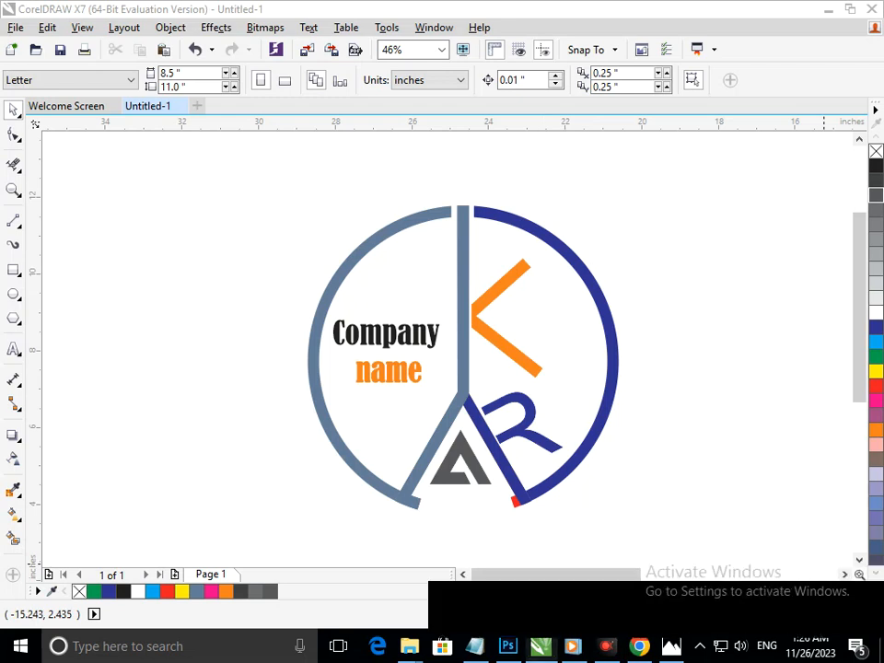
Step: Undo the accidental move of the logo group and ungroup it into separate objects
mouse_move(541, 646)
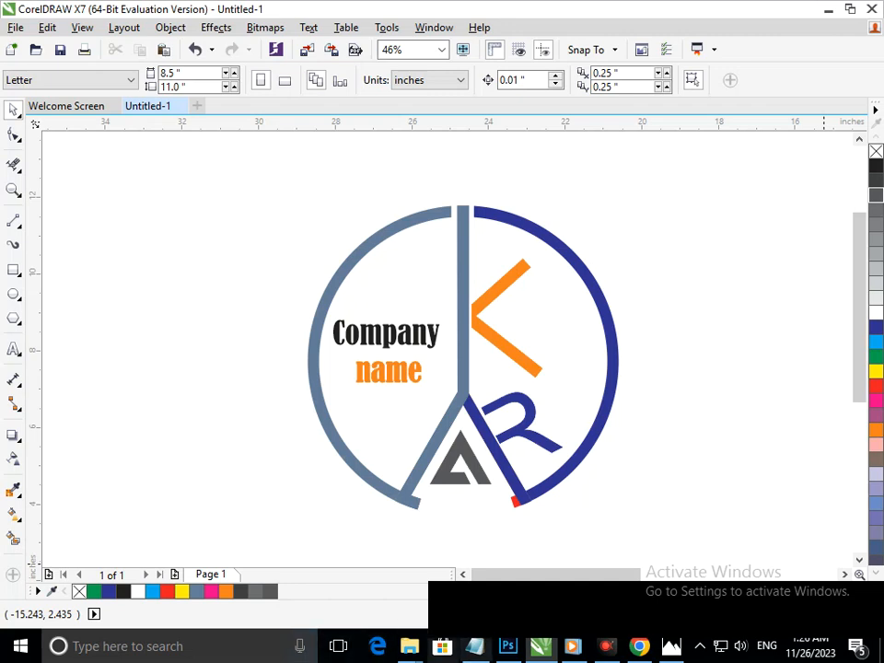
left_click_drag(513, 503, 494, 525)
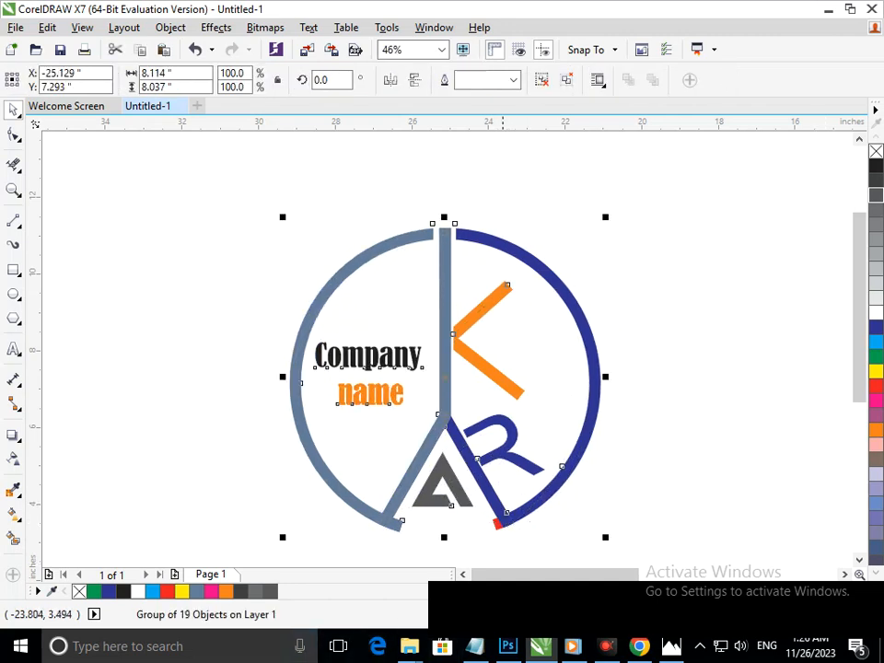
key("ctrl+z")
key("ctrl+u")
left_click(537, 523)
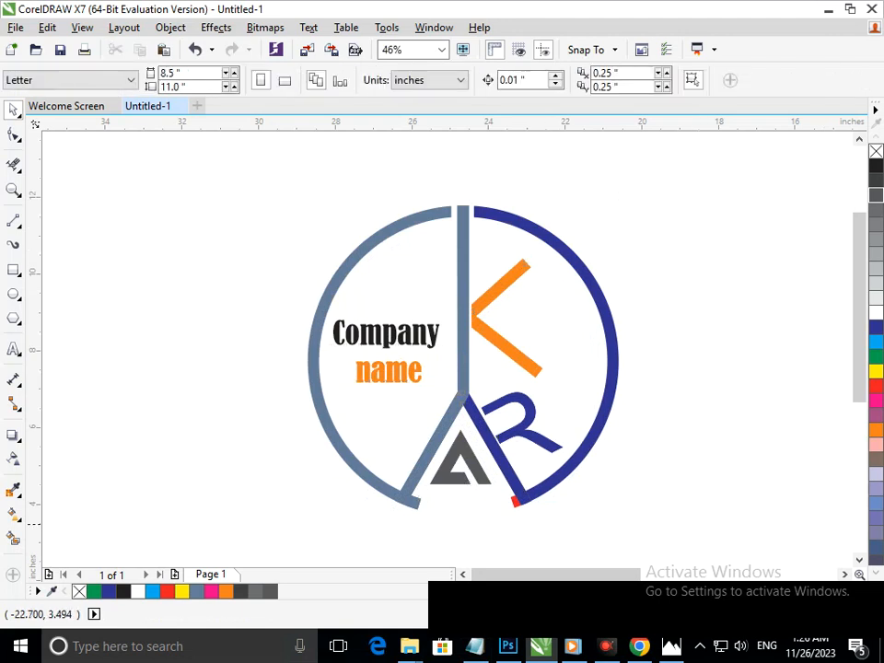
Step: Turn the small red piece at the lower end of the right slanted bar dark blue
left_click_drag(512, 501, 504, 522)
key("Delete")
key("ctrl+z")
key("ctrl+z")
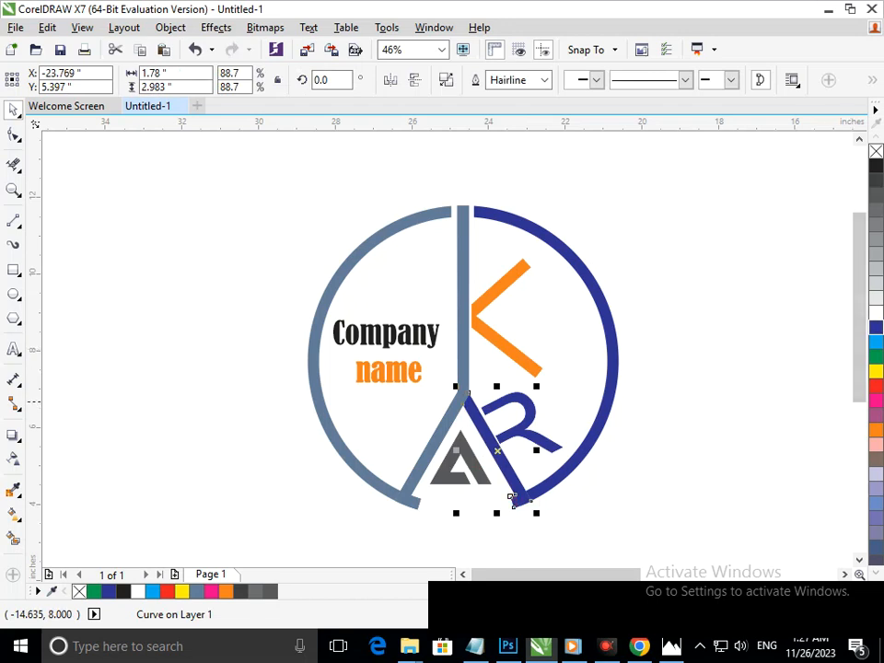
left_click(761, 394)
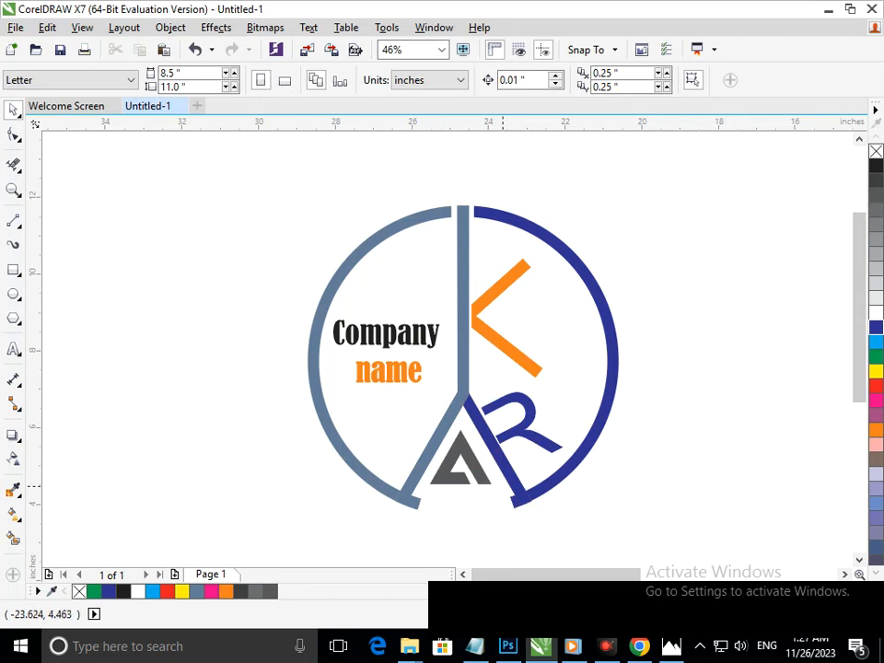
Step: Use the Shape tool to pull the protruding lower corner node of the right slanted bar inside the ring arc's outer edge
scroll(521, 497, "up", 6)
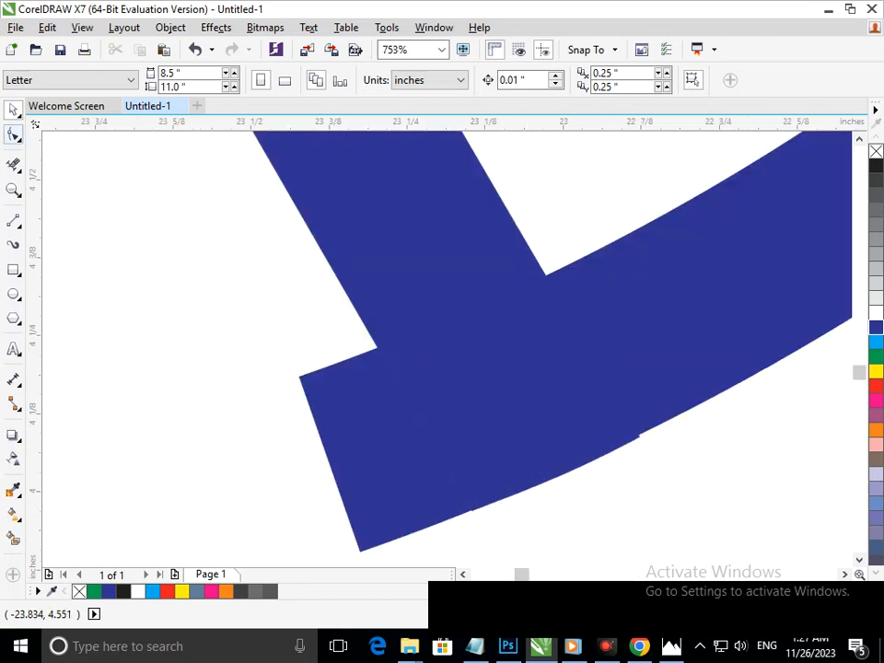
scroll(577, 415, "up", 4)
left_click(655, 534)
left_click_drag(657, 532, 644, 518)
scroll(610, 475, "down", 4)
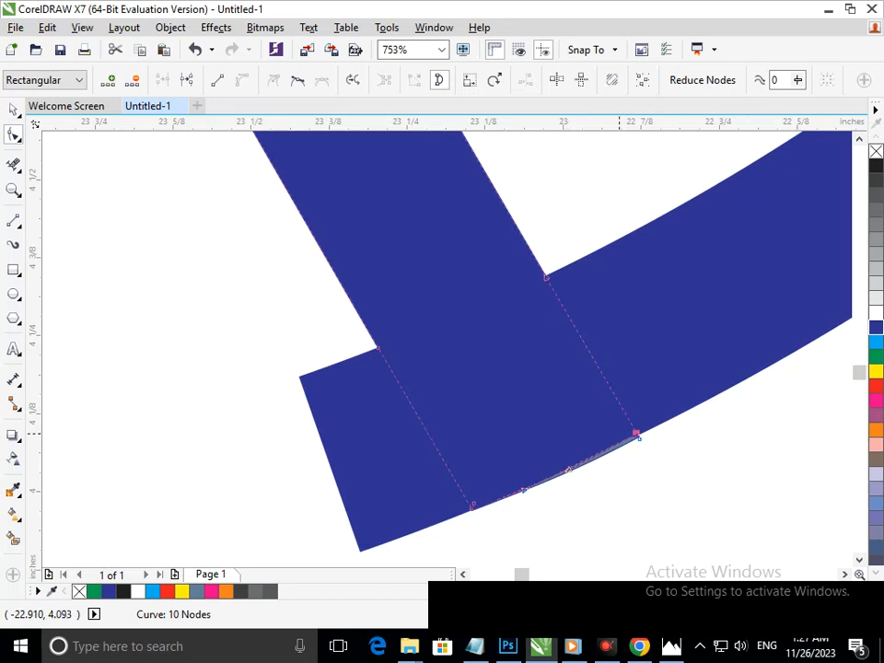
Step: Move the remaining protruding corner nodes at the right slanted bar's lower end flush with the ring arc's outer edge
scroll(629, 422, "up", 4)
scroll(360, 241, "up", 1)
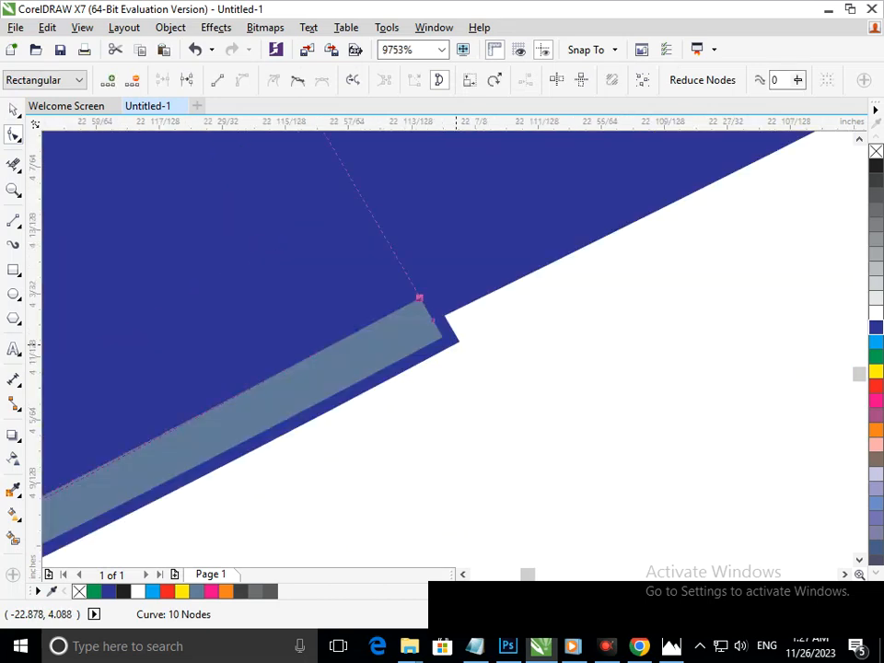
left_click(451, 343)
mouse_move(442, 336)
left_mouse_down()
mouse_move(426, 309)
mouse_move(438, 329)
left_mouse_up()
scroll(426, 311, "down", 1)
left_click(441, 340)
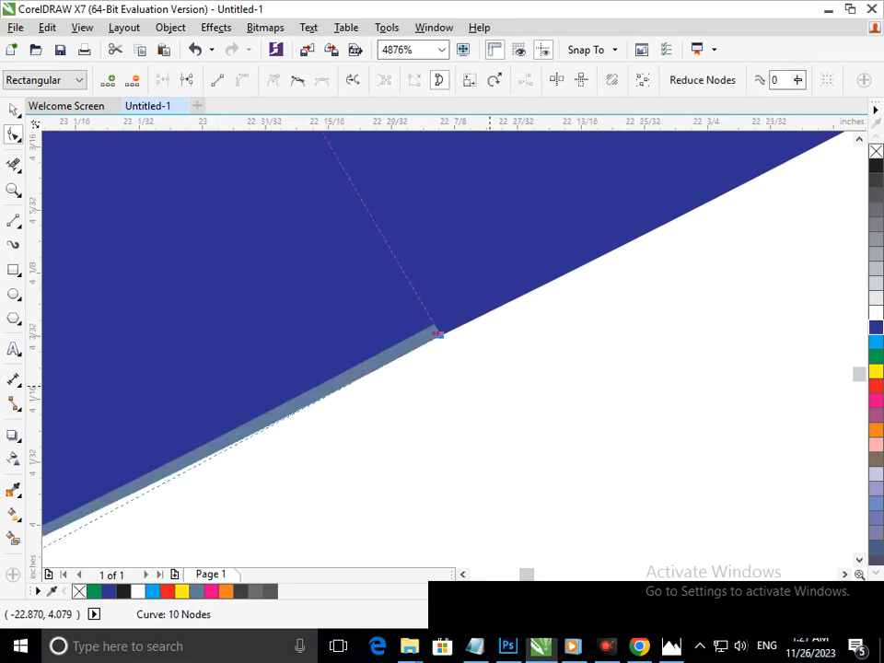
scroll(440, 341, "down", 1)
scroll(441, 341, "down", 4)
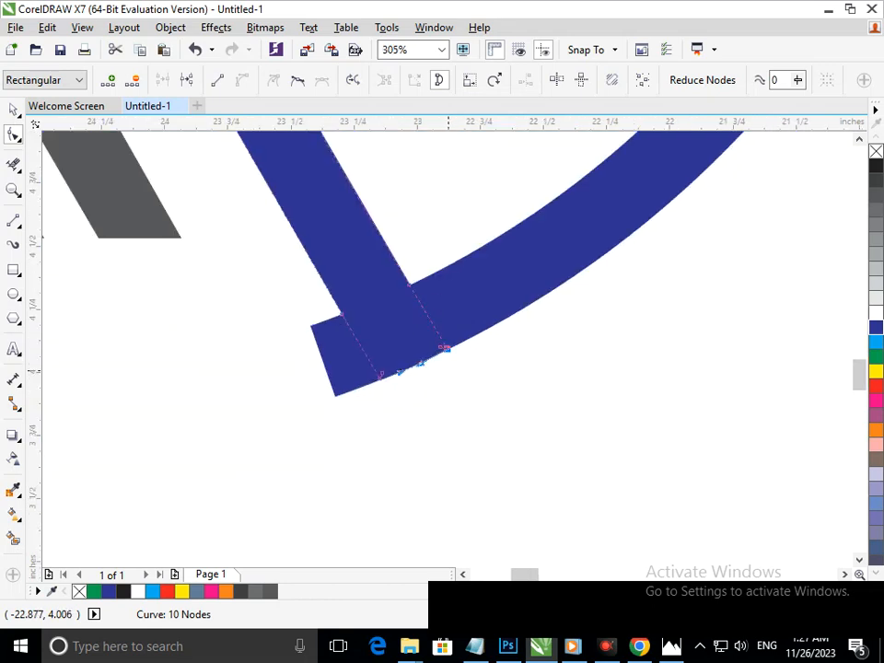
scroll(441, 348, "down", 3)
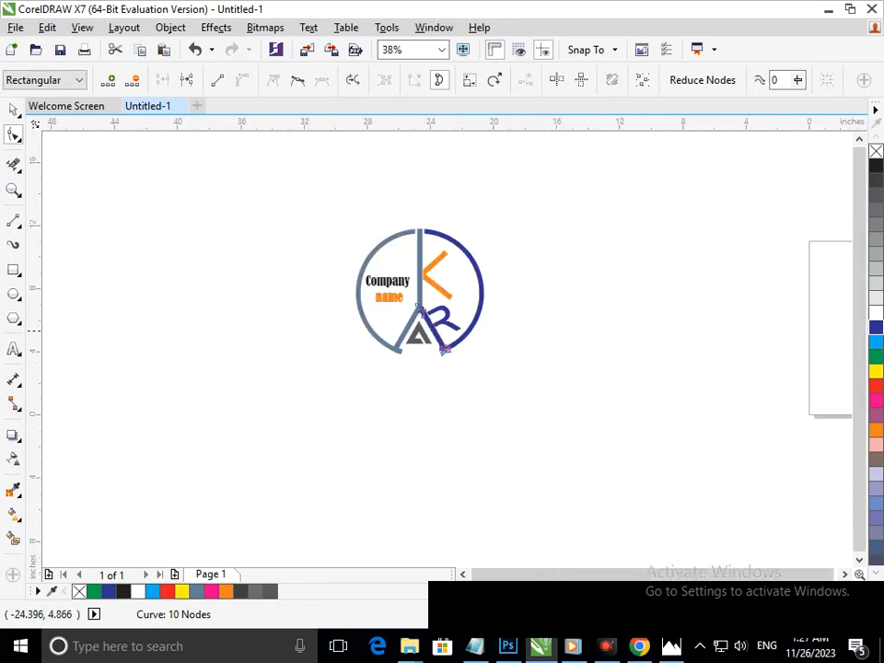
Step: Select the whole logo and scale it down slightly about its center
left_click(13, 109)
left_click_drag(338, 215, 494, 354)
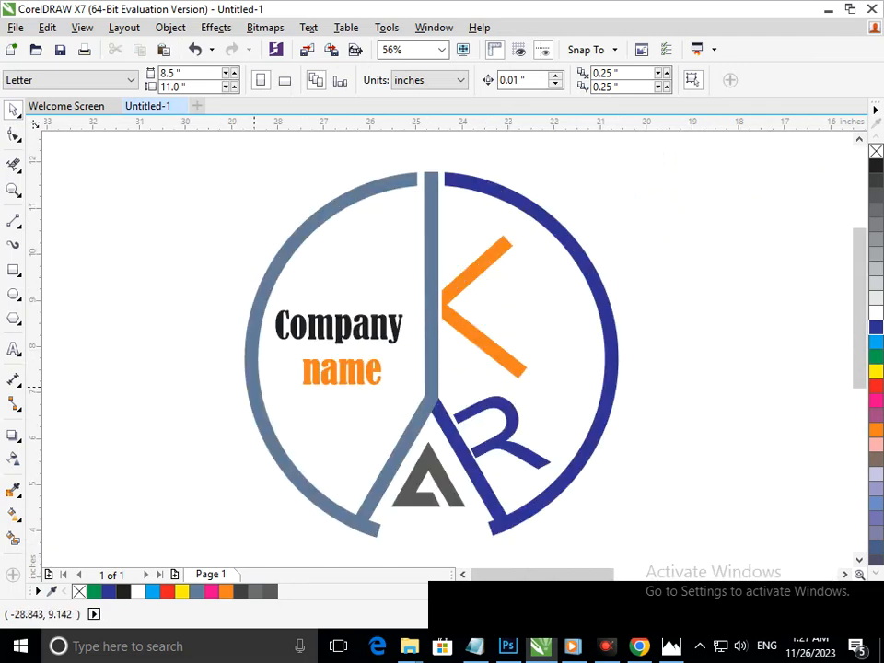
left_click_drag(200, 164, 631, 552)
left_click_drag(238, 541, 255, 526)
left_click(623, 479)
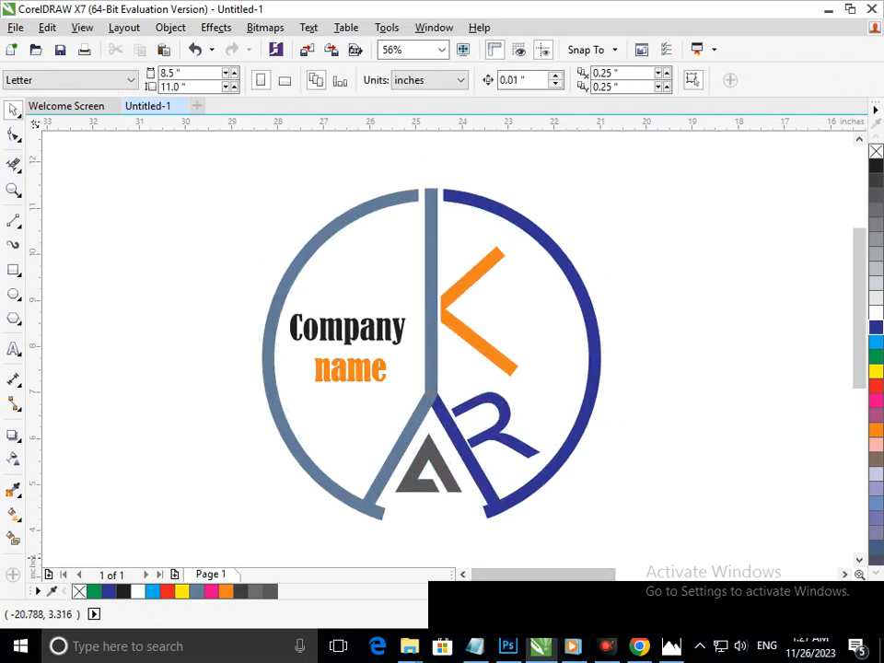